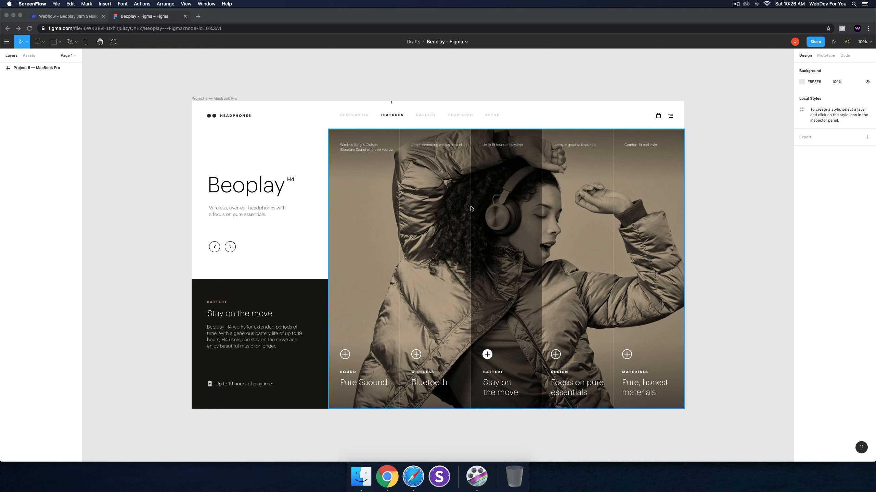
Switch from the Figma mockup to the Beoplay project in Webflow and compare its desktop and tablet layouts
{"action": "left_click", "coordinate": [662, 120]}
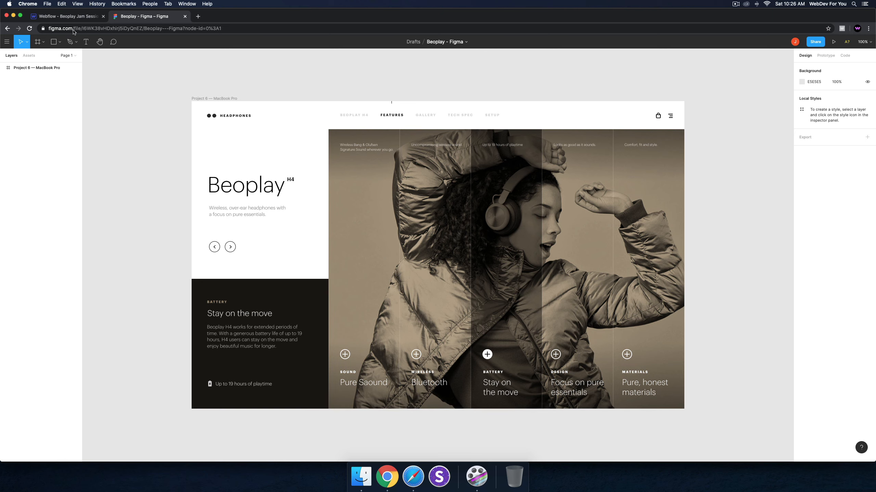
{"action": "left_click", "coordinate": [69, 17]}
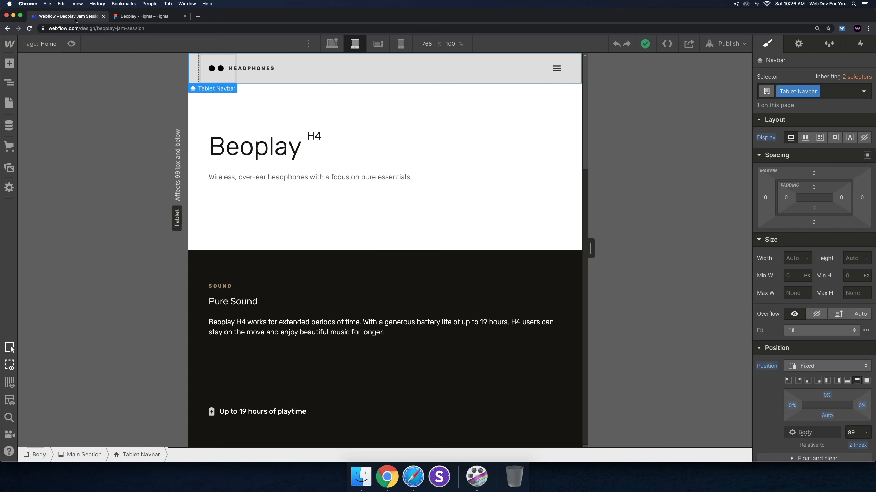
{"action": "left_click", "coordinate": [331, 44]}
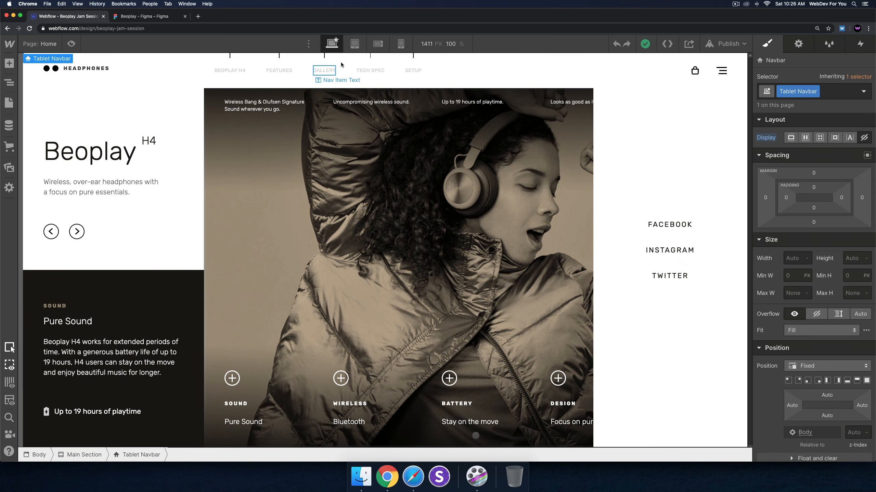
{"action": "left_click", "coordinate": [355, 44]}
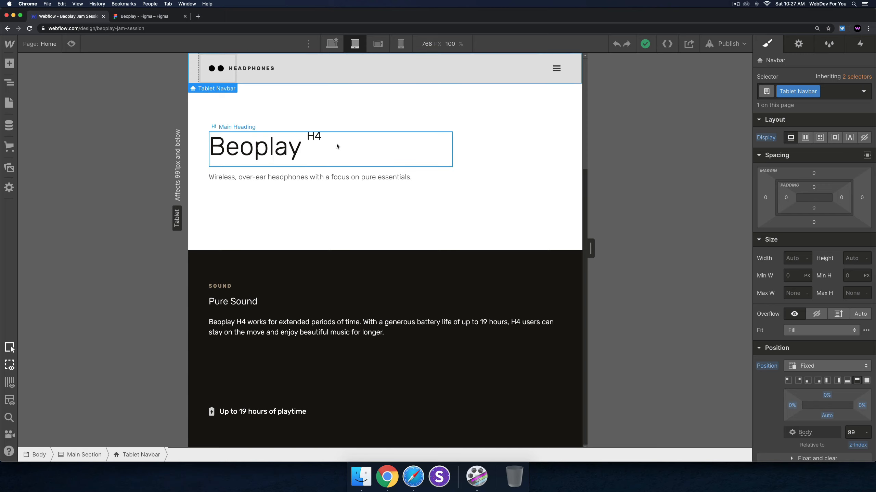
{"action": "left_click", "coordinate": [556, 71]}
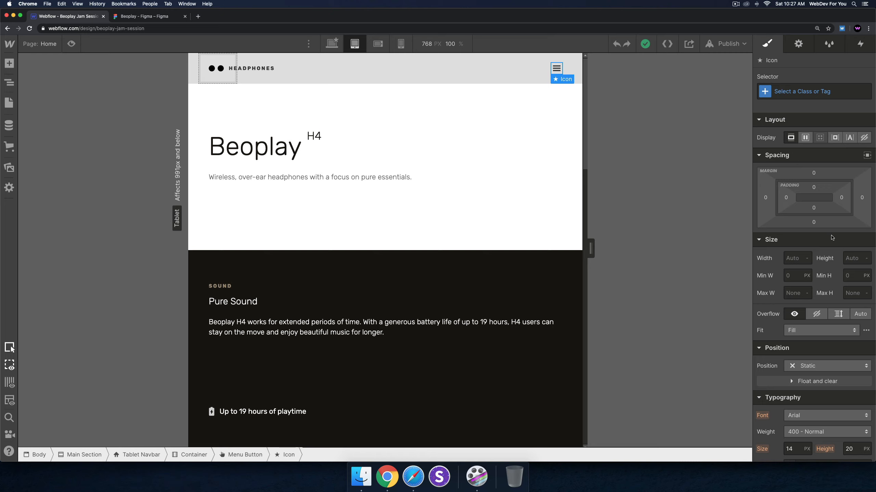
{"action": "scroll", "coordinate": [831, 238], "scroll_direction": "down", "scroll_amount": 2}
{"action": "scroll", "coordinate": [847, 179], "scroll_direction": "up", "scroll_amount": 2}
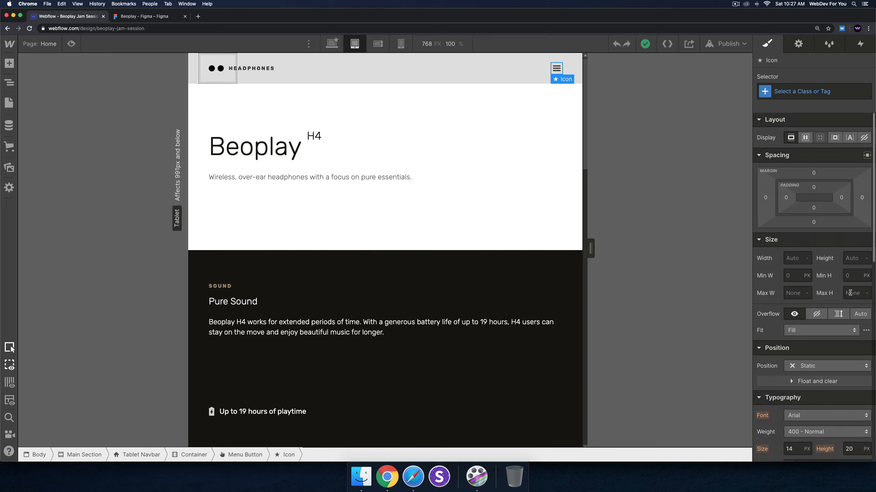
{"action": "left_click", "coordinate": [864, 139]}
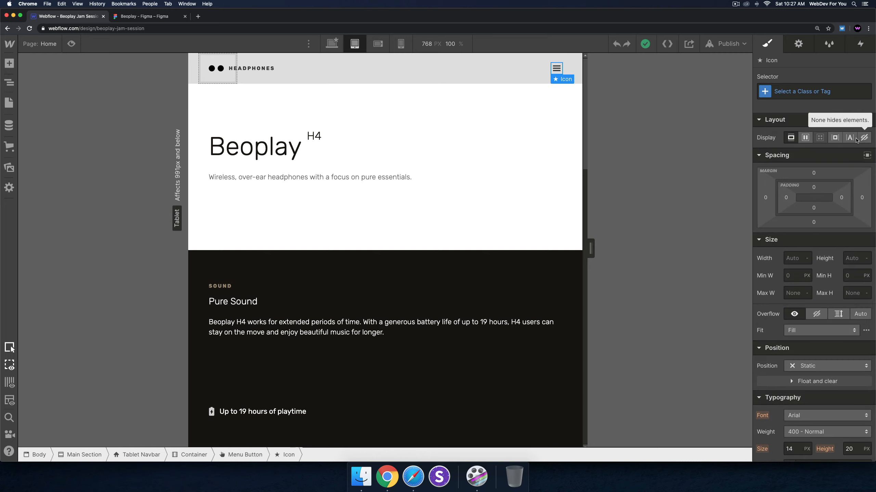
{"action": "left_click", "coordinate": [547, 73]}
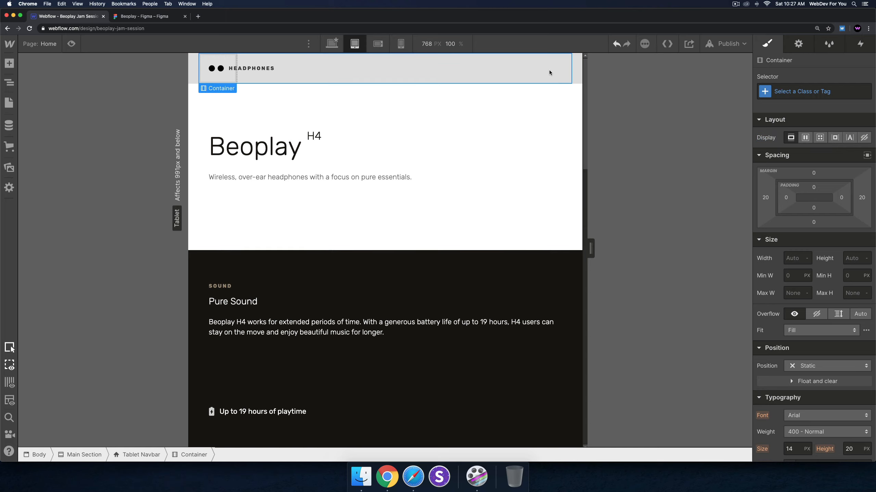
{"action": "key", "text": "super+z"}
Hide the default hamburger icon inside the tablet navbar's menu button with display none, and preview the page
{"action": "left_click", "coordinate": [548, 72]}
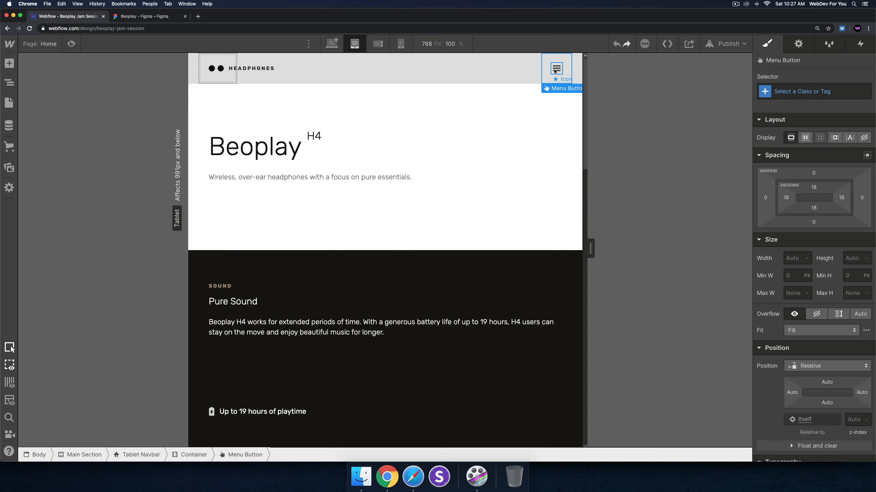
{"action": "left_click", "coordinate": [556, 70]}
{"action": "left_click", "coordinate": [864, 138]}
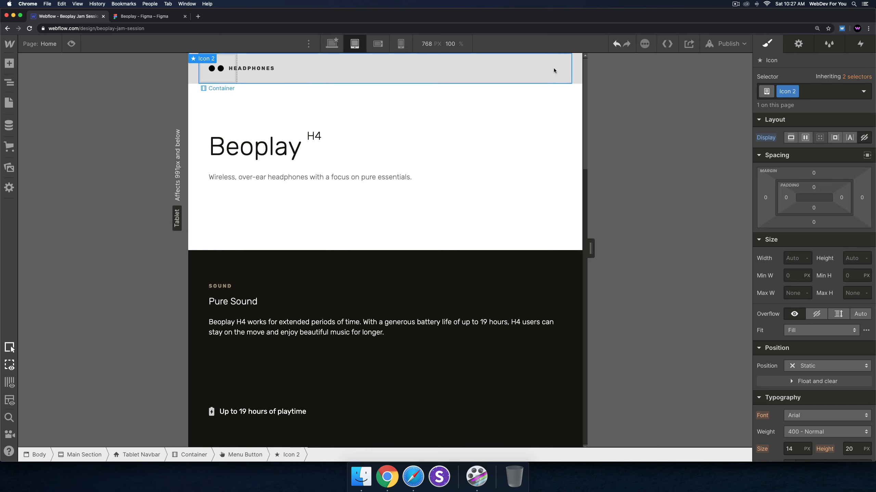
{"action": "left_click", "coordinate": [556, 69]}
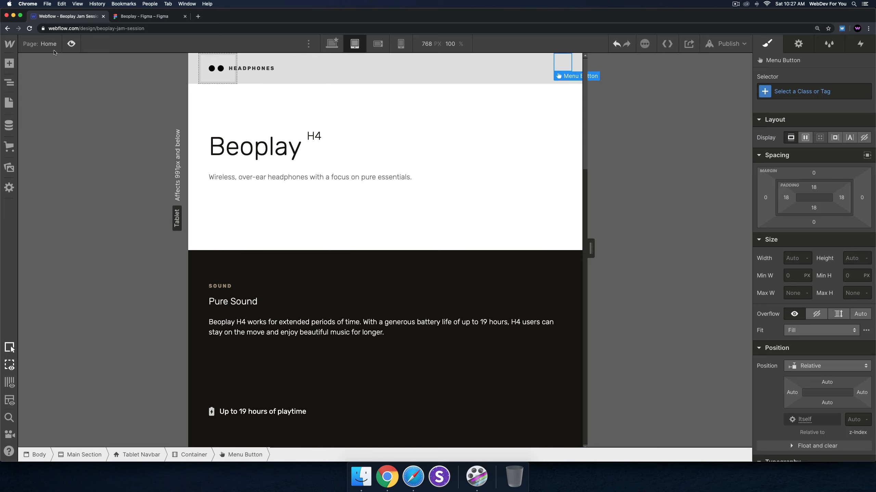
{"action": "key", "text": "super+shift+p"}
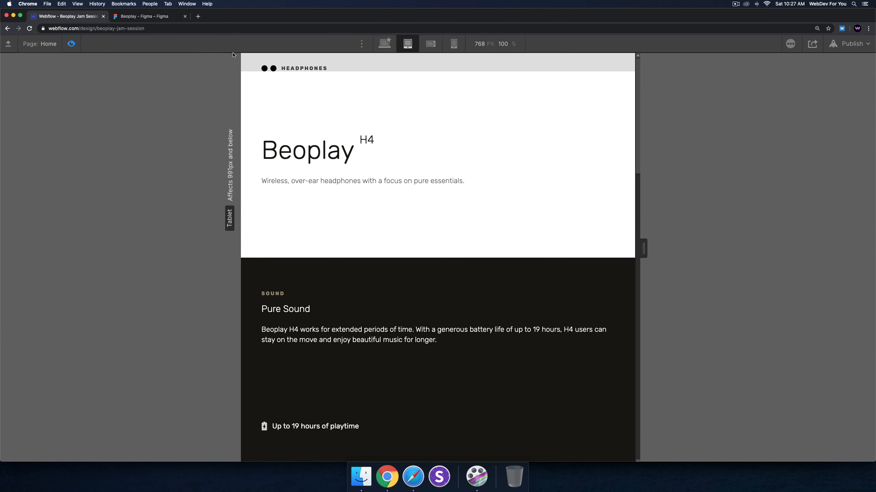
{"action": "left_click", "coordinate": [71, 44]}
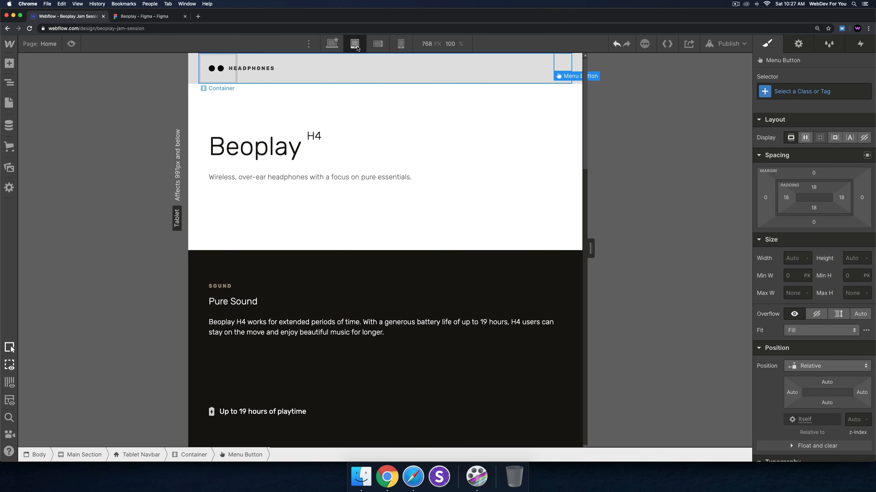
Copy the Menu Button Wrapper from the desktop navbar and paste it into the tablet navbar's Menu Button
{"action": "left_click", "coordinate": [332, 44]}
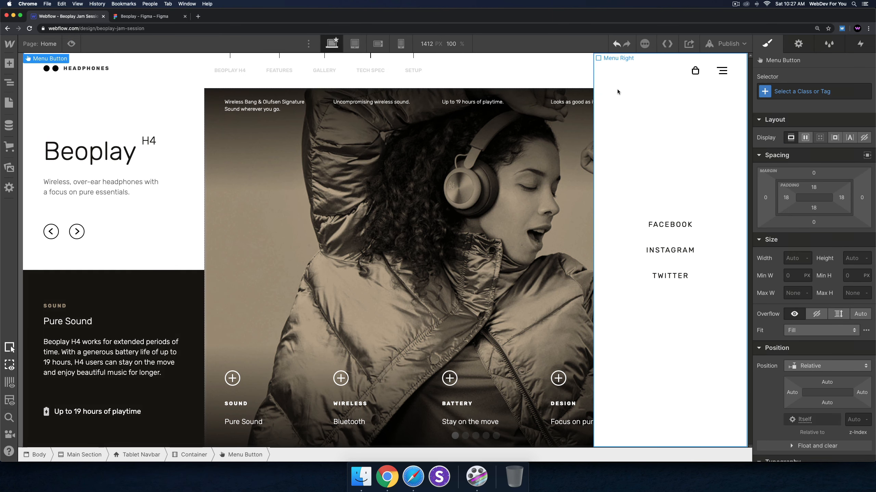
{"action": "left_click", "coordinate": [723, 73]}
{"action": "key", "text": "super+c"}
{"action": "key", "text": "super+c"}
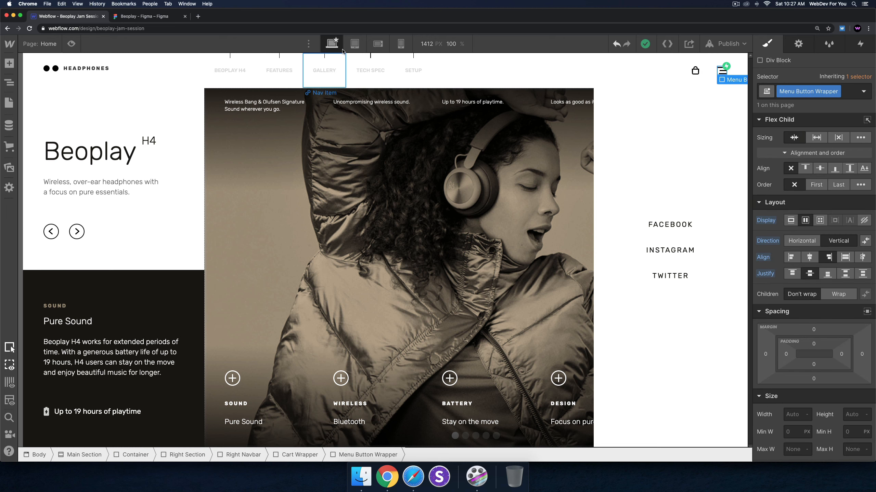
{"action": "left_click", "coordinate": [354, 44]}
{"action": "left_click", "coordinate": [568, 68]}
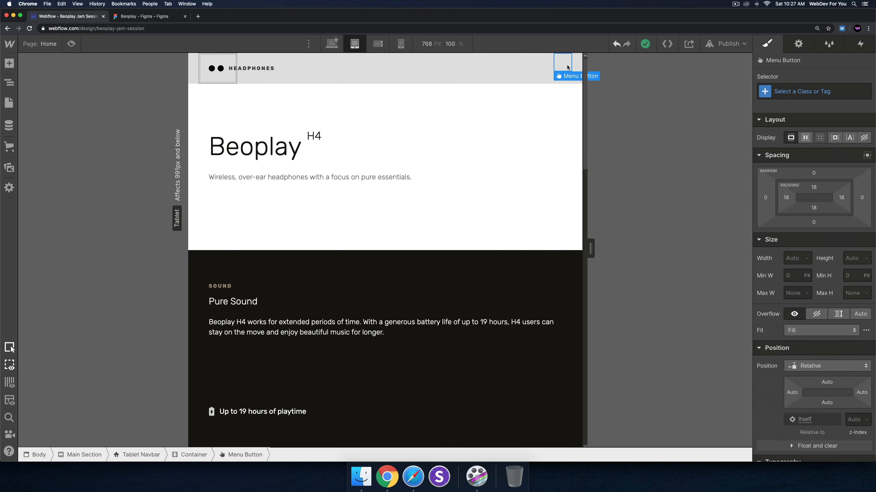
{"action": "key", "text": "super+v"}
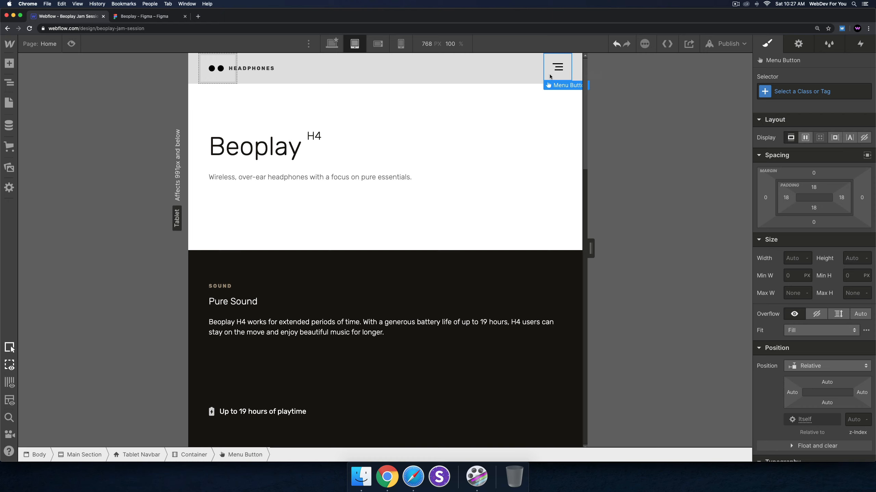
Duplicate the pasted wrapper's class under the name Menu Button Tablet, and remove the wrapper's mouse click interaction
{"action": "left_click", "coordinate": [554, 70]}
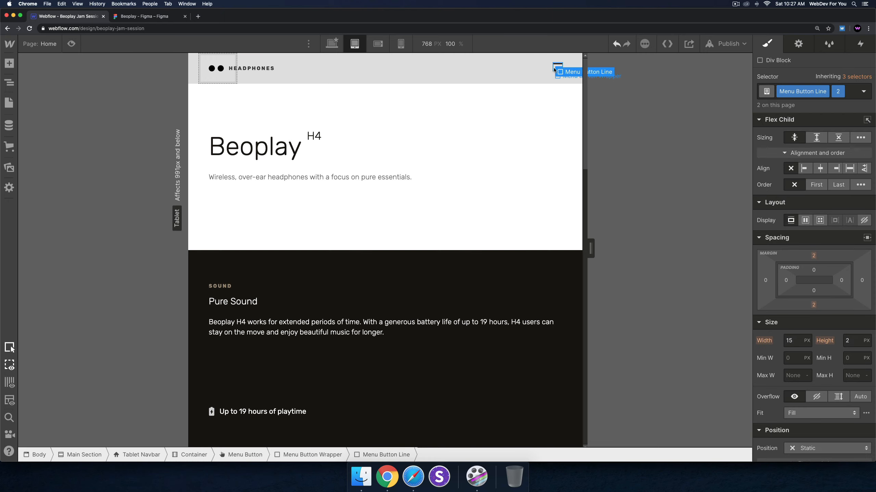
{"action": "left_click", "coordinate": [837, 91]}
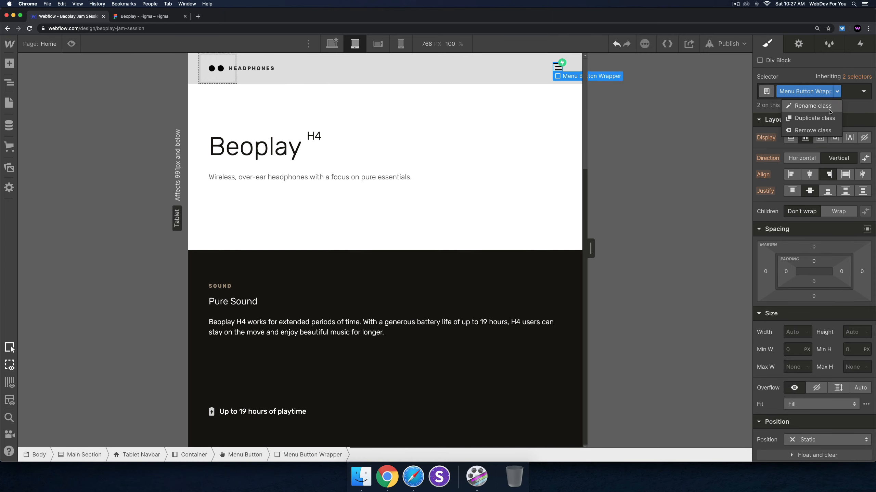
{"action": "left_click", "coordinate": [823, 119]}
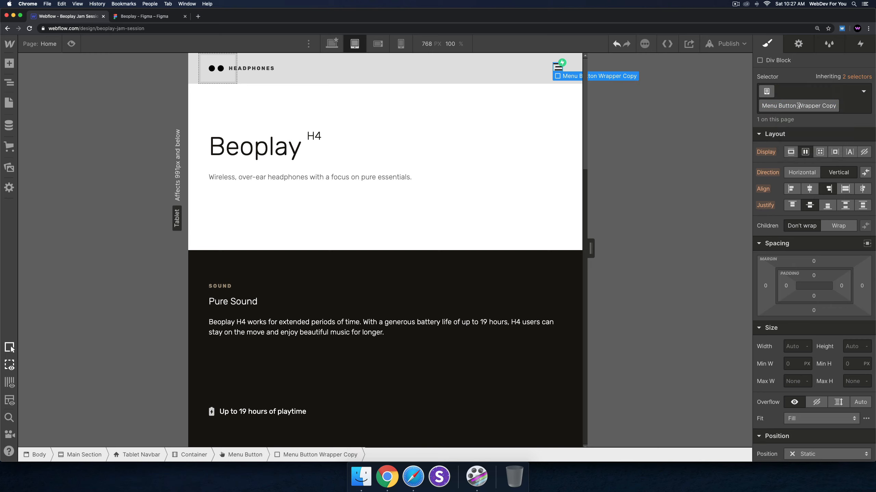
{"action": "left_click", "coordinate": [840, 107]}
{"action": "left_click", "coordinate": [820, 105]}
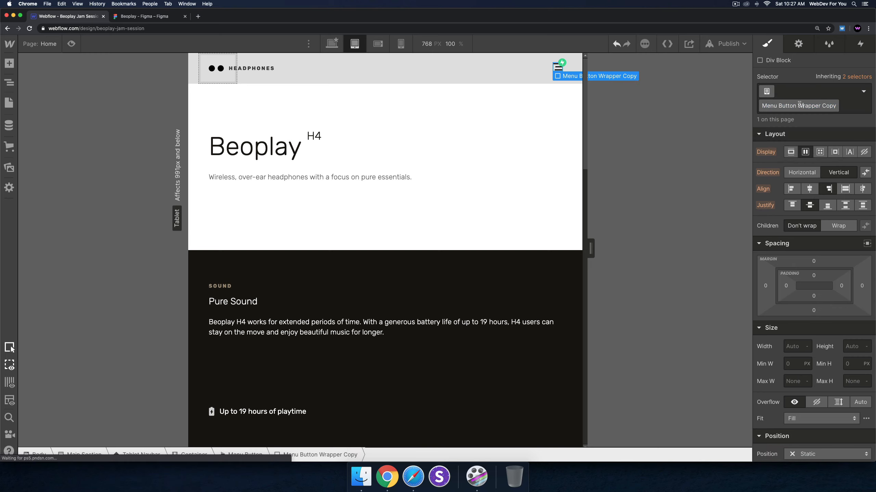
{"action": "left_click_drag", "start_coordinate": [800, 105], "coordinate": [839, 106]}
{"action": "type", "text": "Tab"}
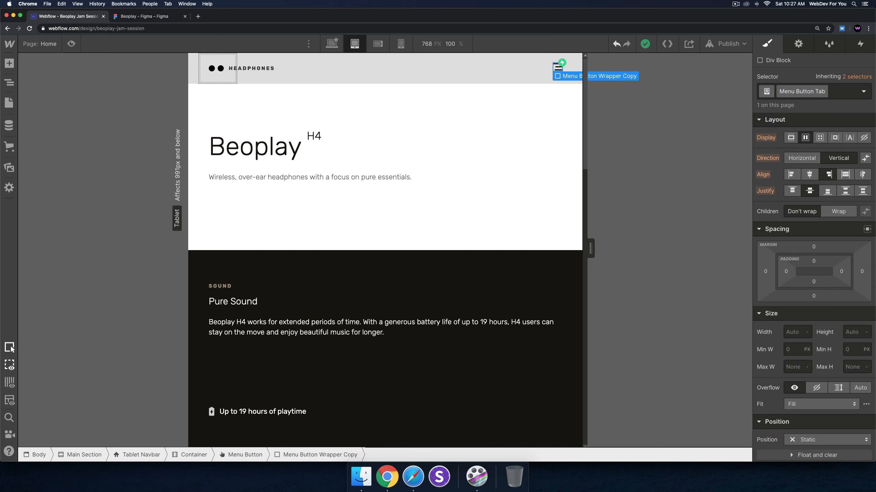
{"action": "type", "text": "let"}
{"action": "key", "text": "Return"}
{"action": "left_click", "coordinate": [860, 43]}
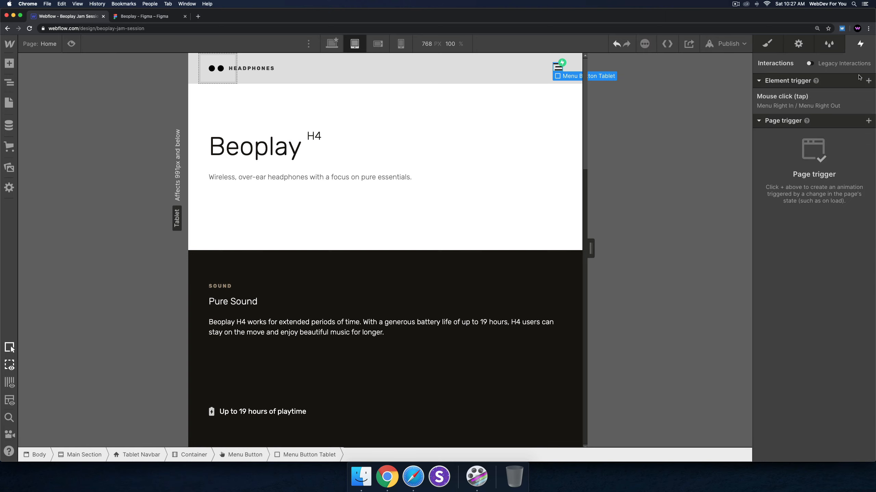
{"action": "left_click", "coordinate": [868, 97]}
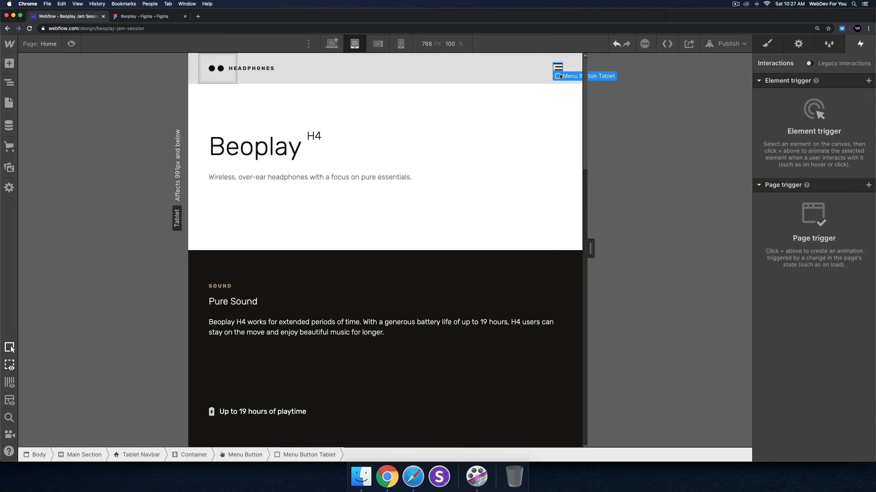
Preview the desktop layout and test opening and closing the social links menu with the navbar's menu button
{"action": "left_click", "coordinate": [332, 43]}
{"action": "left_click", "coordinate": [71, 43]}
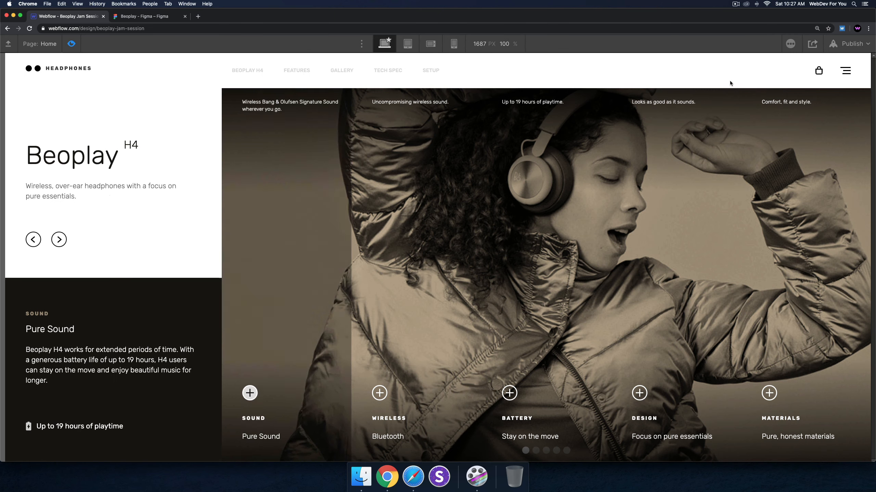
{"action": "left_click", "coordinate": [846, 70]}
{"action": "left_click", "coordinate": [847, 71]}
{"action": "left_click", "coordinate": [848, 70]}
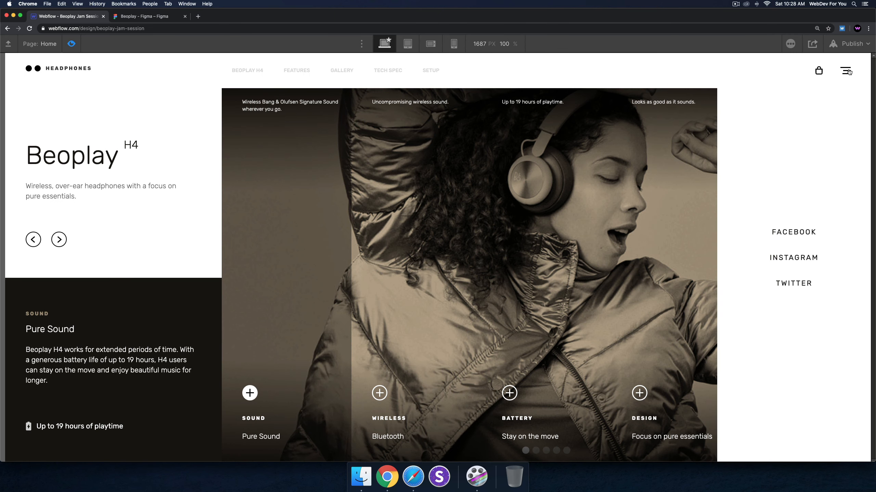
{"action": "left_click", "coordinate": [847, 71]}
Preview the tablet layout and test the navbar's menu button by toggling its dropdown, and leave the preview
{"action": "left_click", "coordinate": [408, 44]}
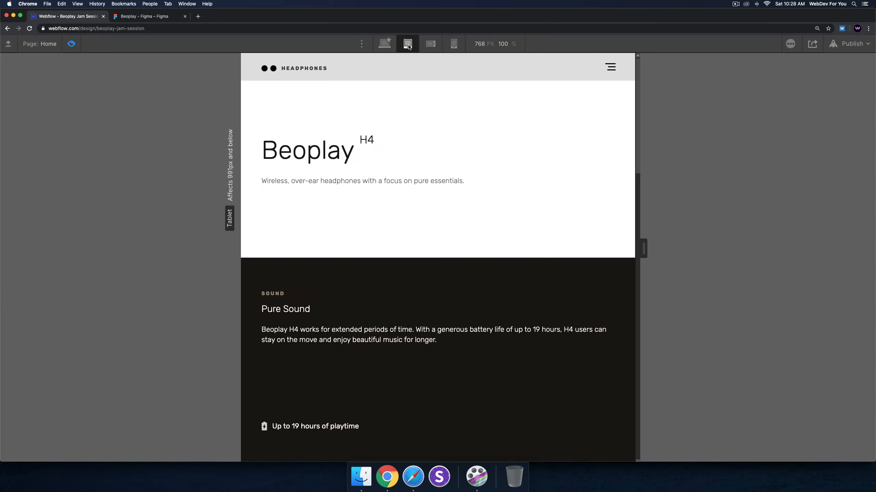
{"action": "left_click", "coordinate": [616, 67]}
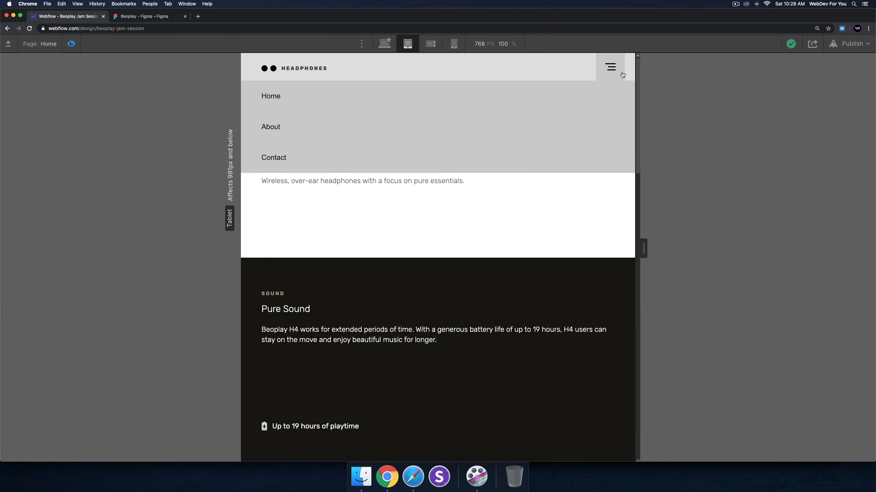
{"action": "left_click", "coordinate": [621, 75]}
{"action": "left_click", "coordinate": [610, 78]}
{"action": "left_click", "coordinate": [611, 65]}
{"action": "left_click", "coordinate": [611, 65]}
{"action": "left_click", "coordinate": [611, 68]}
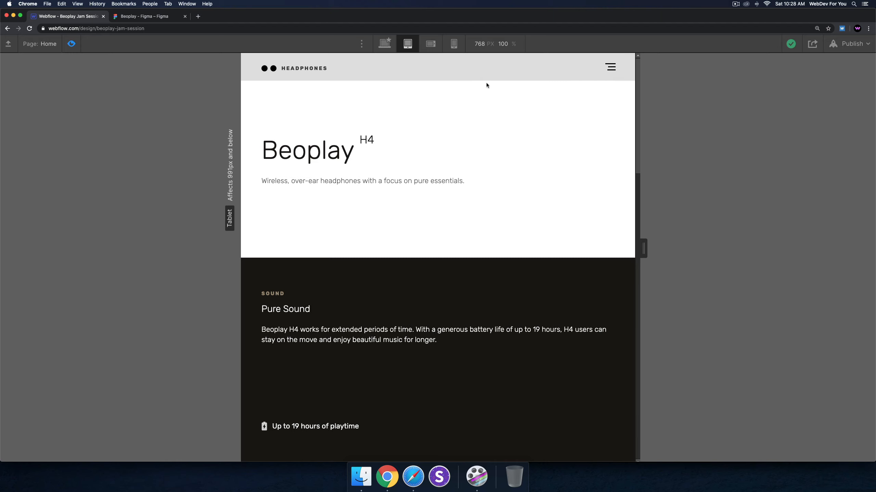
{"action": "left_click", "coordinate": [71, 43]}
Hide the empty Brand link in the tablet navbar's container by setting its display to none
{"action": "left_click", "coordinate": [406, 70]}
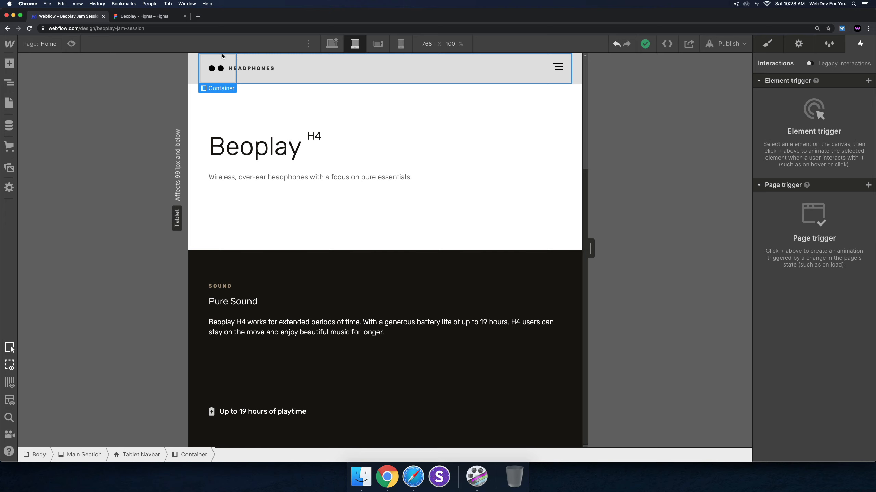
{"action": "left_click", "coordinate": [10, 83]}
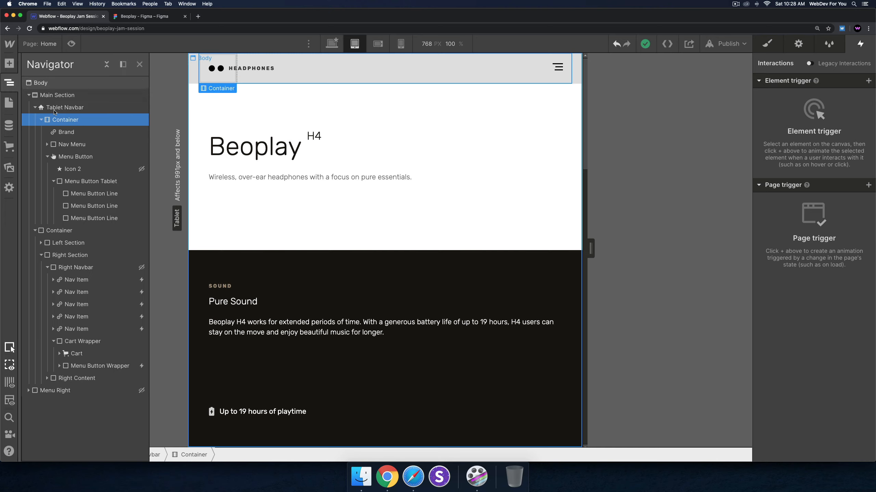
{"action": "left_click", "coordinate": [66, 133]}
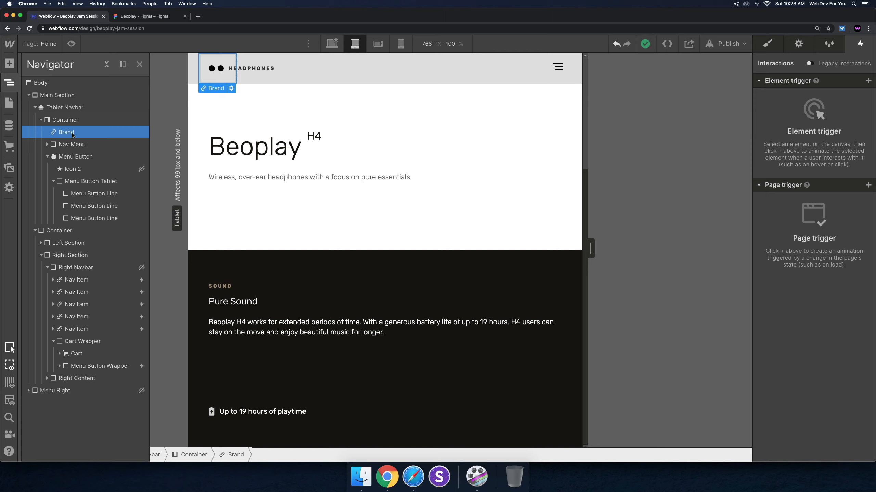
{"action": "left_click", "coordinate": [768, 43]}
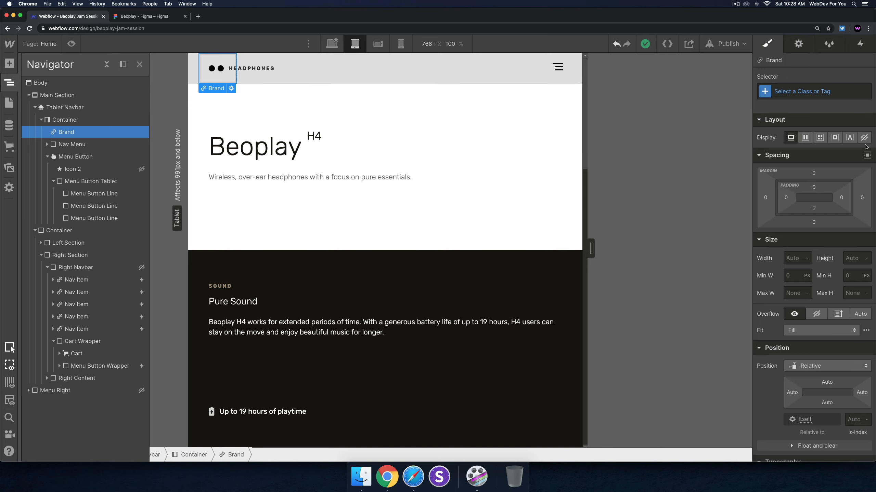
{"action": "left_click", "coordinate": [864, 137]}
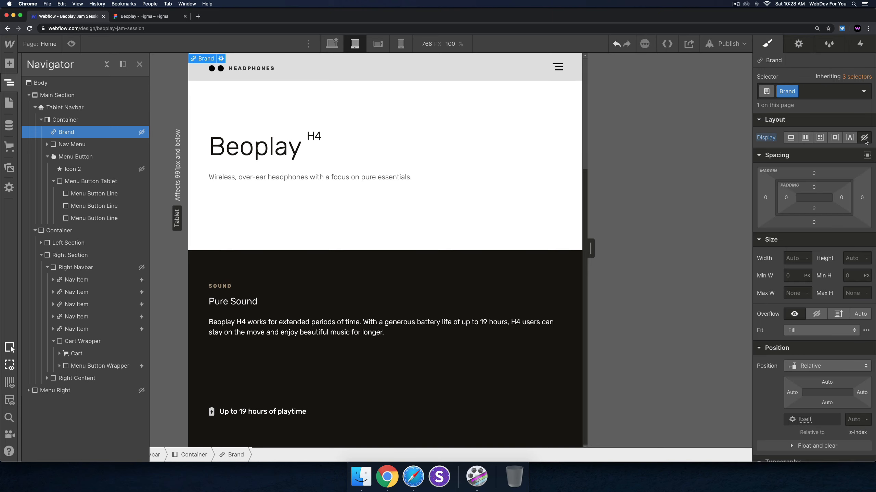
{"action": "left_click", "coordinate": [412, 72]}
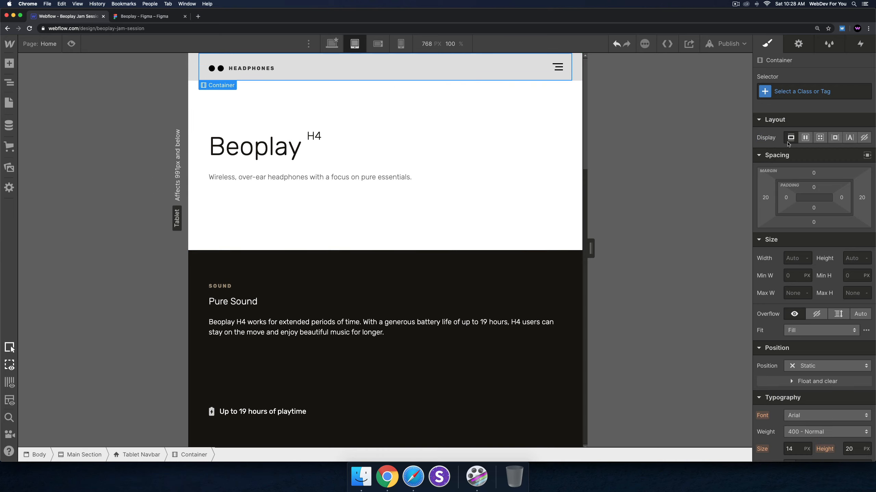
Make the tablet navbar's container a horizontal flexbox with children centred vertically and justified to the end, and preview the result
{"action": "left_click", "coordinate": [806, 138]}
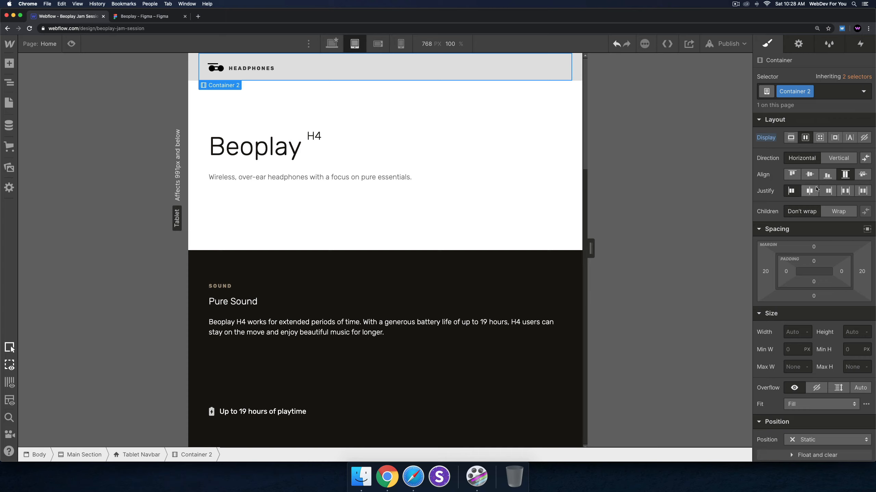
{"action": "left_click", "coordinate": [827, 191]}
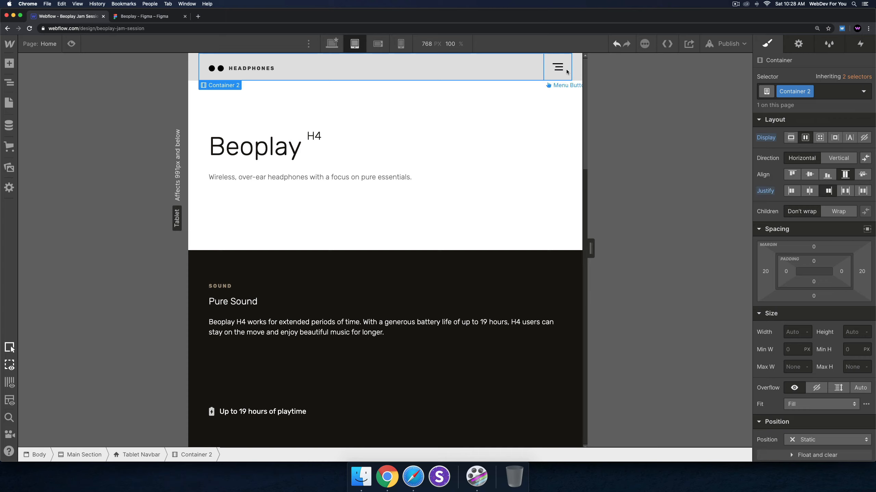
{"action": "left_click", "coordinate": [809, 175]}
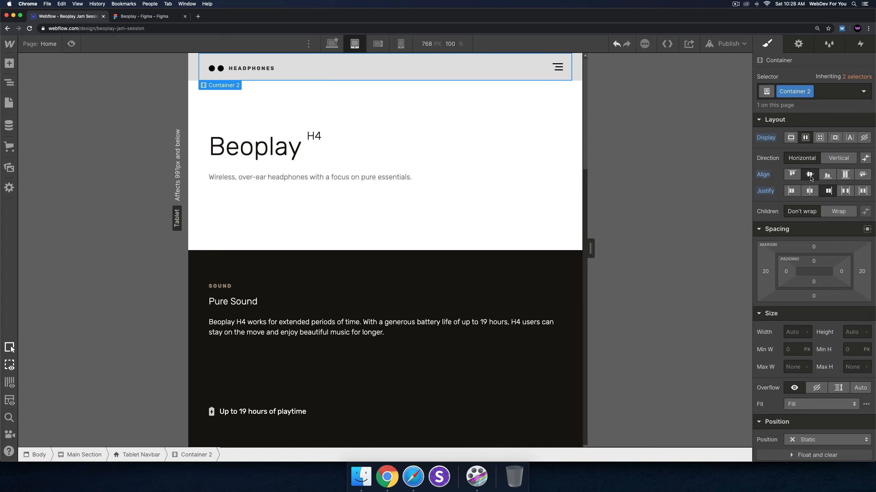
{"action": "left_click", "coordinate": [555, 73]}
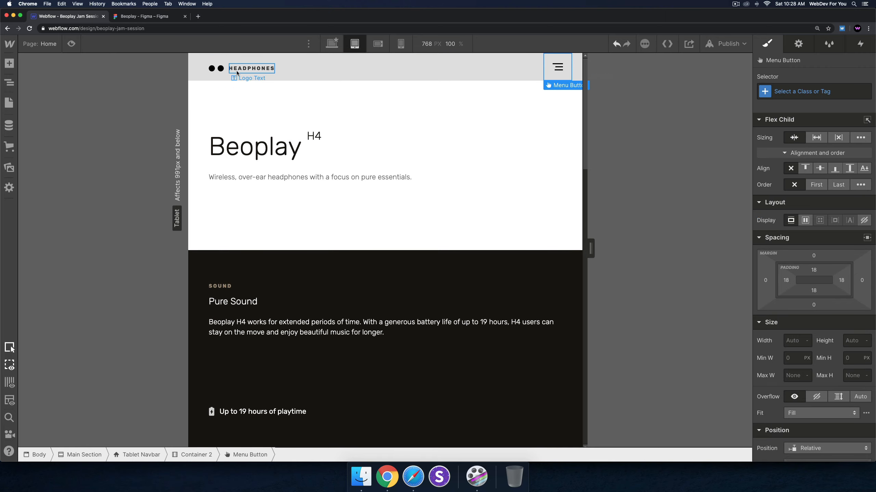
{"action": "left_click", "coordinate": [72, 44]}
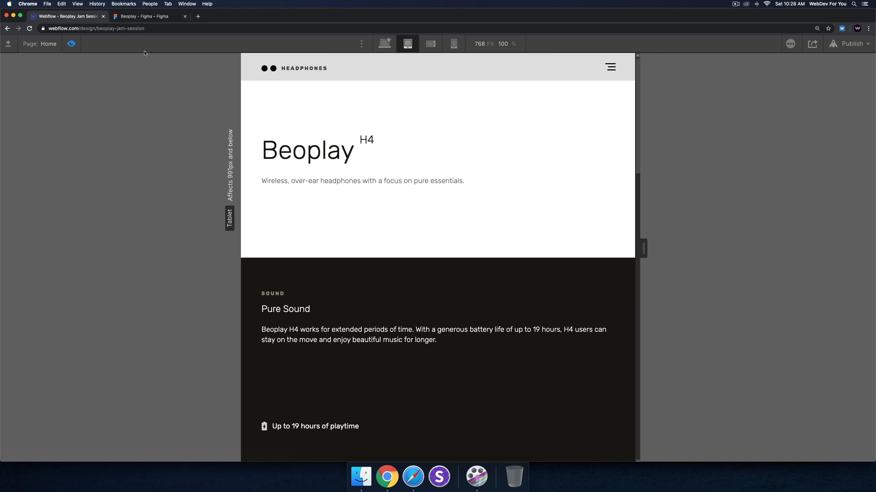
{"action": "left_click", "coordinate": [75, 46]}
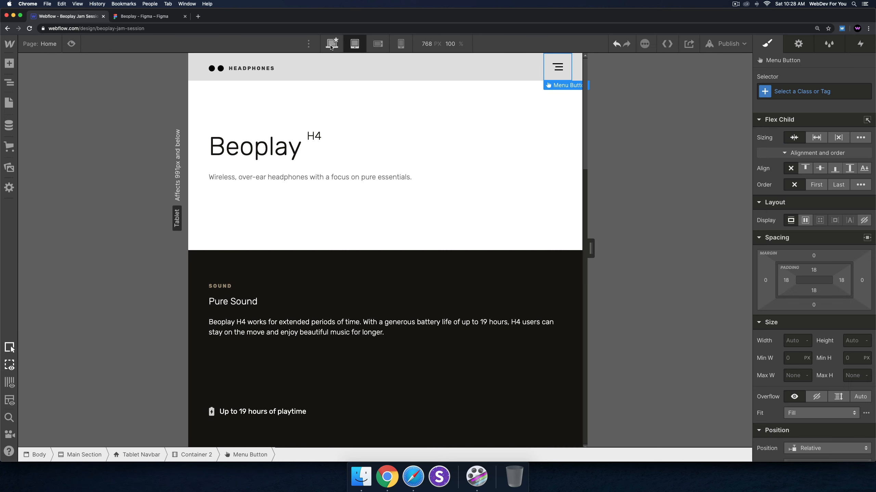
Copy the Cart element from the desktop layout's navbar and paste it into the tablet navbar's container
{"action": "left_click", "coordinate": [332, 44]}
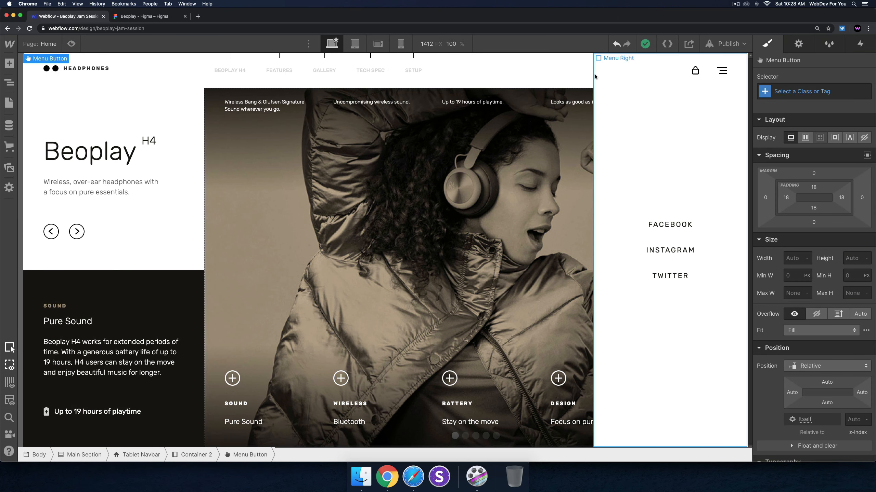
{"action": "left_click", "coordinate": [704, 77]}
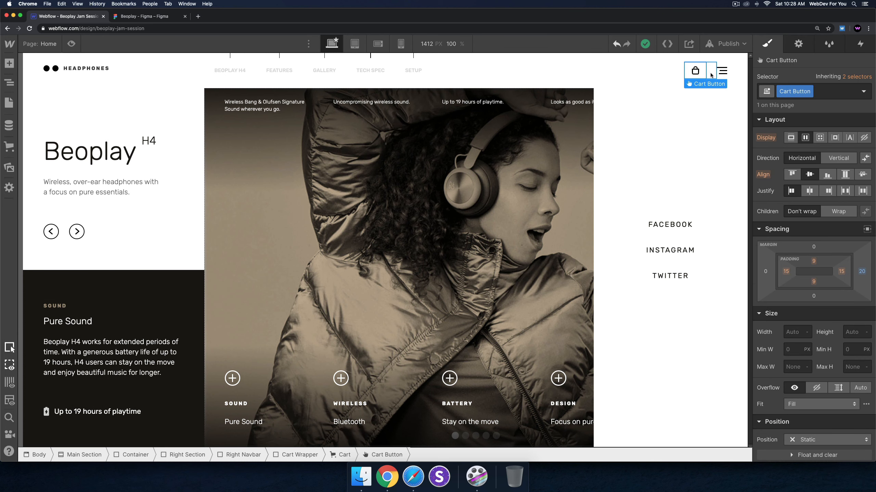
{"action": "left_click", "coordinate": [710, 76]}
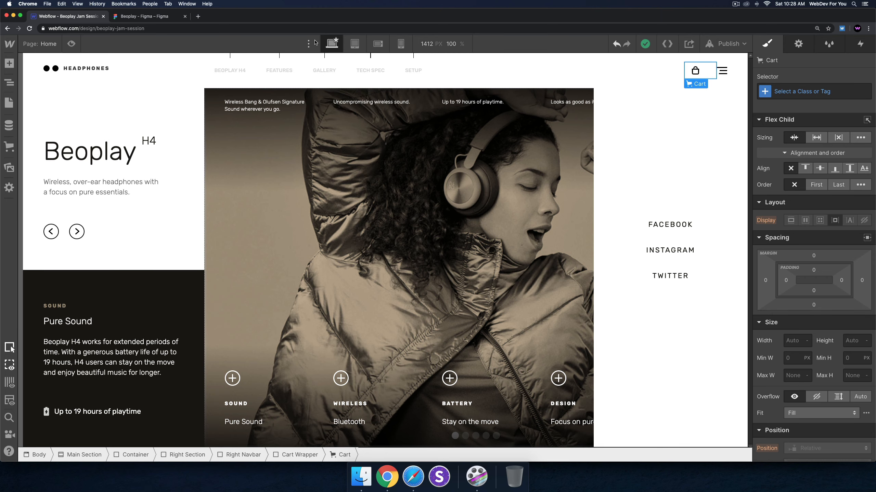
{"action": "left_click", "coordinate": [354, 43]}
{"action": "left_click", "coordinate": [492, 72]}
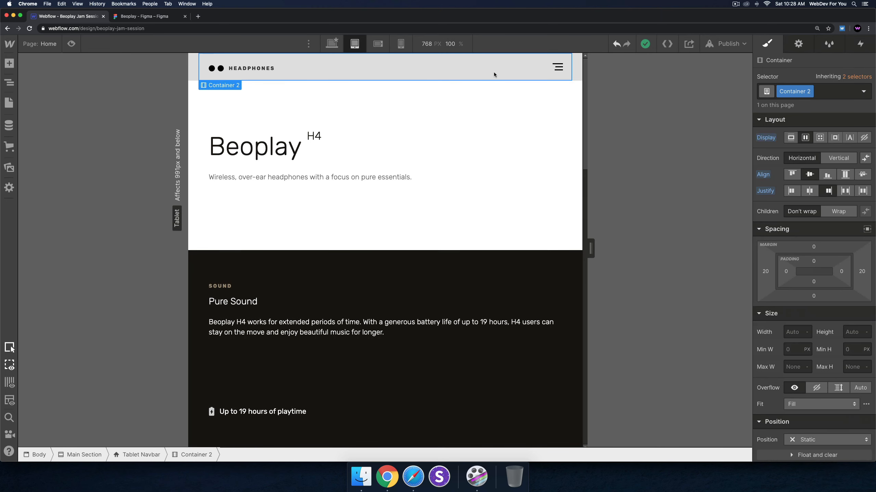
{"action": "key", "text": "super+v"}
Move the pasted Cart element ahead of the Menu Button in the tablet navbar's container, and briefly preview the result
{"action": "left_click", "coordinate": [9, 82]}
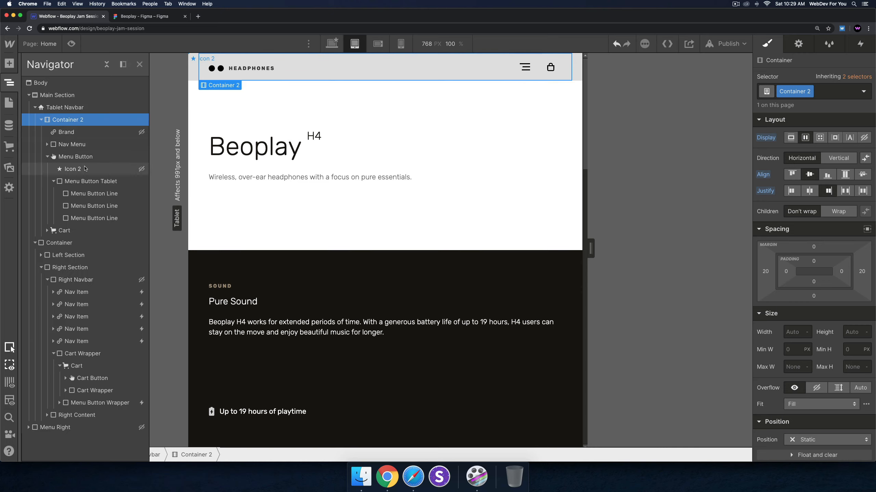
{"action": "left_click", "coordinate": [48, 156]}
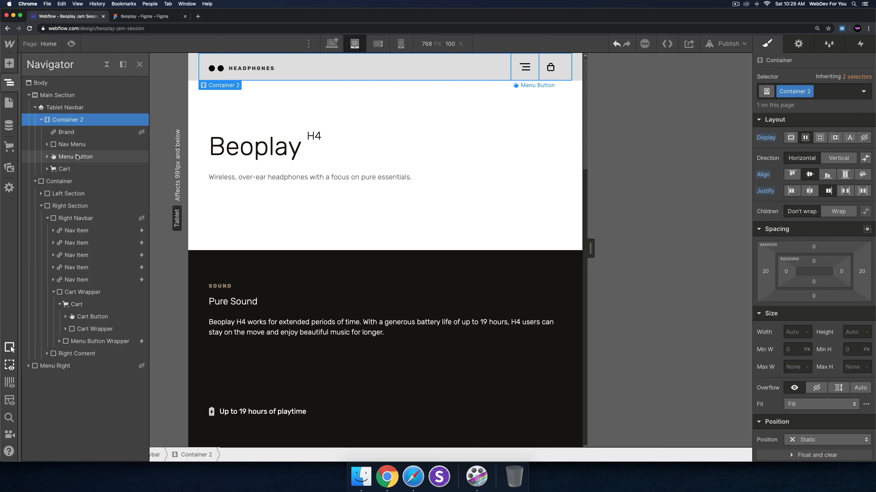
{"action": "left_click", "coordinate": [66, 169]}
{"action": "left_click_drag", "start_coordinate": [65, 171], "coordinate": [66, 153]}
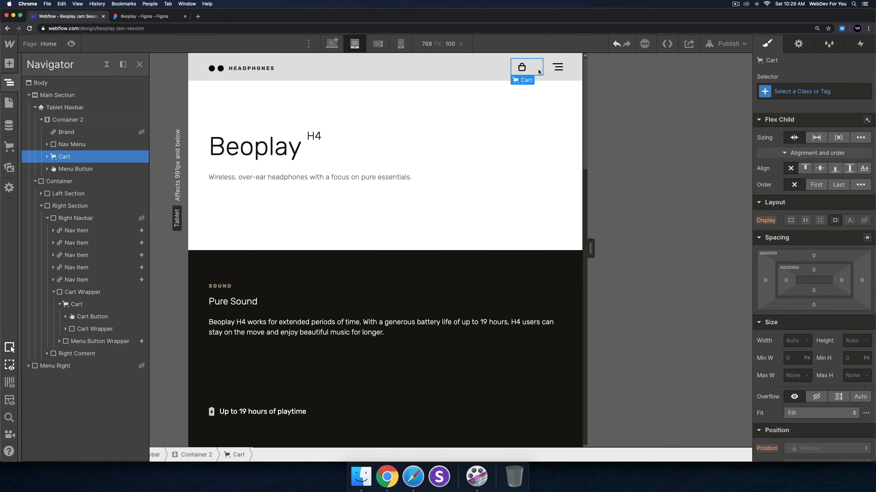
{"action": "left_click", "coordinate": [553, 69]}
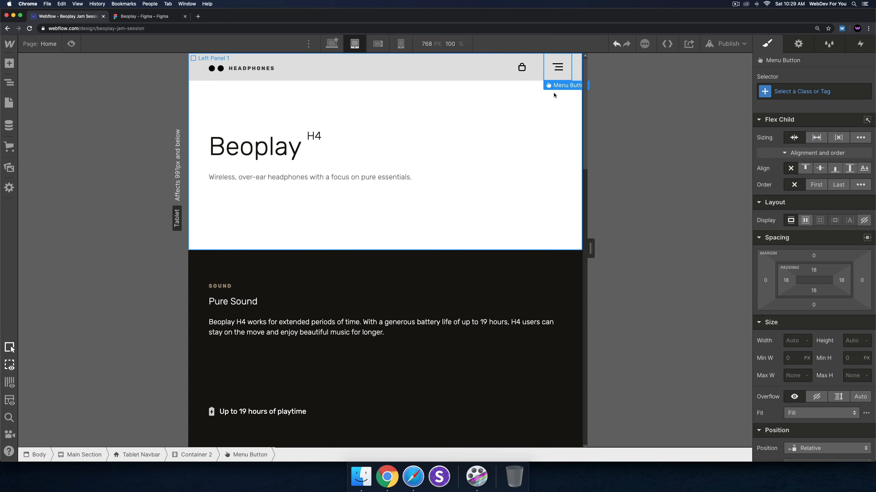
{"action": "left_click", "coordinate": [508, 81]}
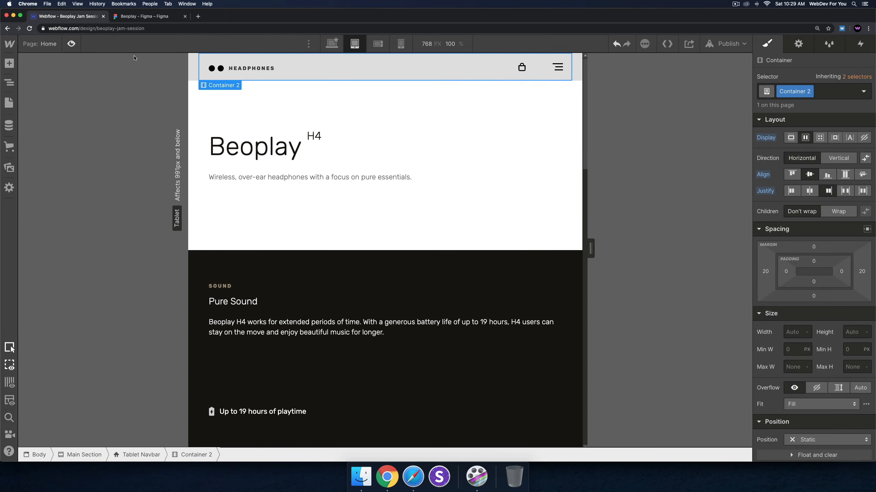
{"action": "left_click", "coordinate": [71, 44]}
{"action": "key", "text": "super+shift+p"}
Remove the right margin of the Cart Button in the tablet navbar
{"action": "left_click", "coordinate": [522, 67]}
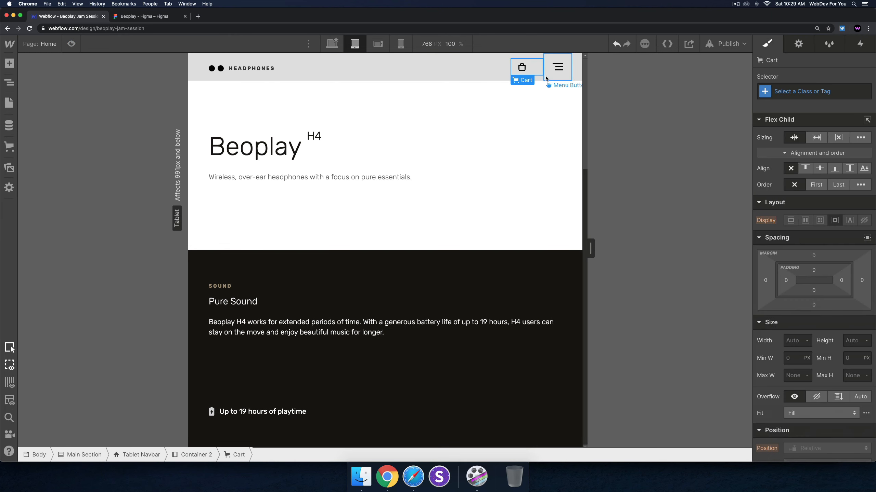
{"action": "left_click", "coordinate": [528, 72]}
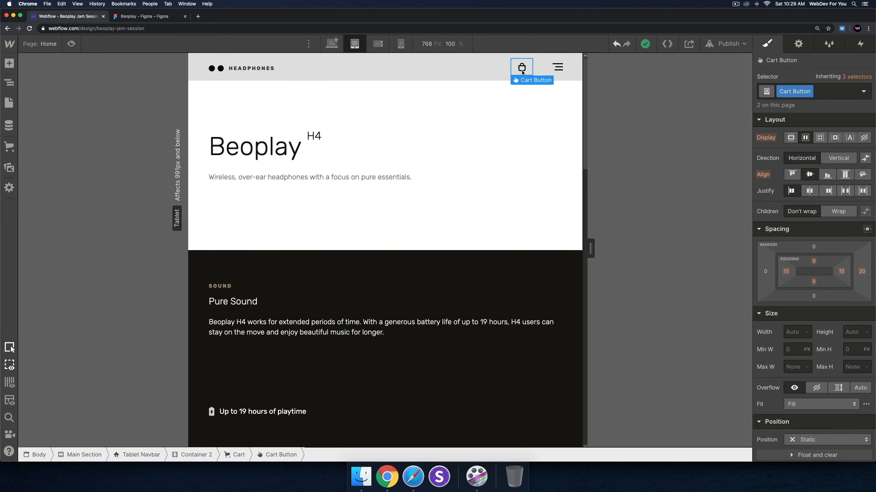
{"action": "left_click", "coordinate": [535, 74]}
{"action": "left_click", "coordinate": [522, 74]}
{"action": "left_click_drag", "start_coordinate": [862, 272], "coordinate": [850, 270]}
{"action": "left_click", "coordinate": [528, 134]}
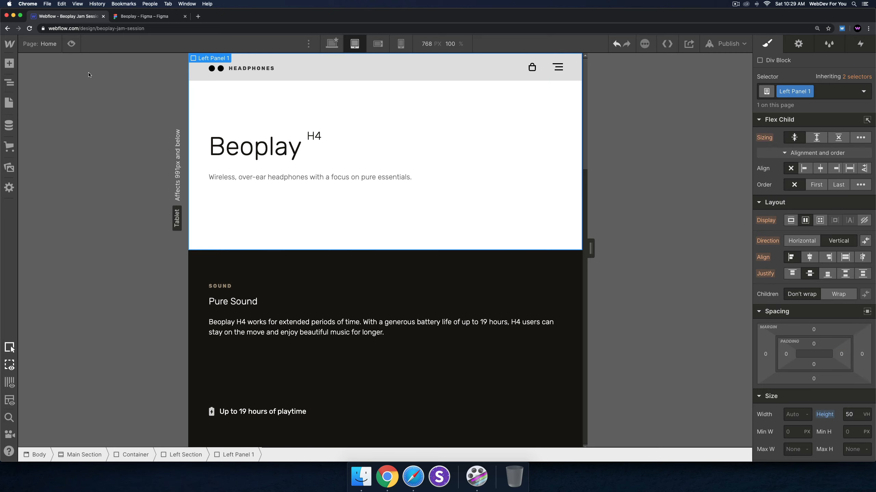
Preview the tablet layout, toggle the navbar's dropdown with the menu button, and leave the preview
{"action": "left_click", "coordinate": [72, 44]}
{"action": "left_click", "coordinate": [610, 67]}
{"action": "left_click", "coordinate": [610, 67]}
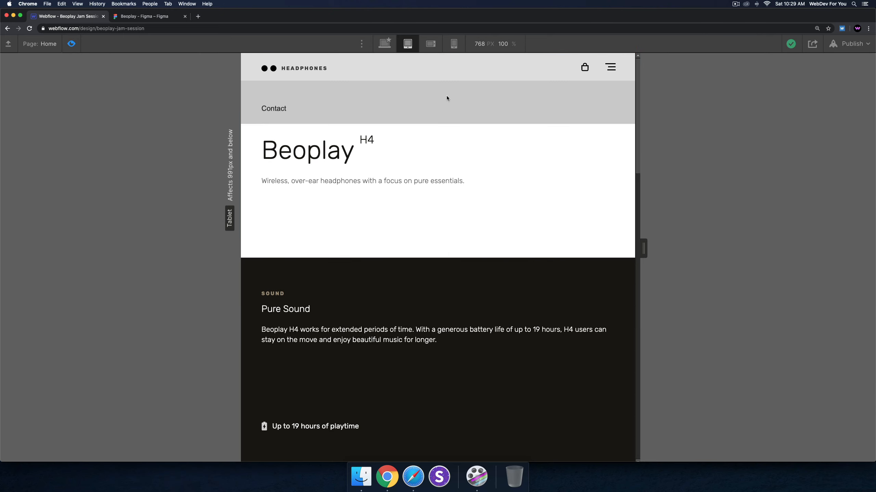
{"action": "left_click", "coordinate": [71, 44]}
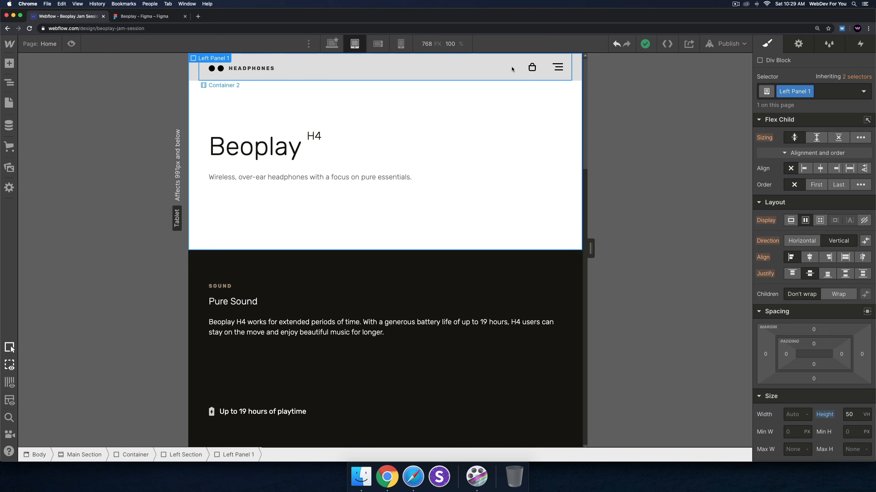
Make the Tablet Navbar's background fully transparent by setting its colour's alpha to 0
{"action": "left_click", "coordinate": [575, 68]}
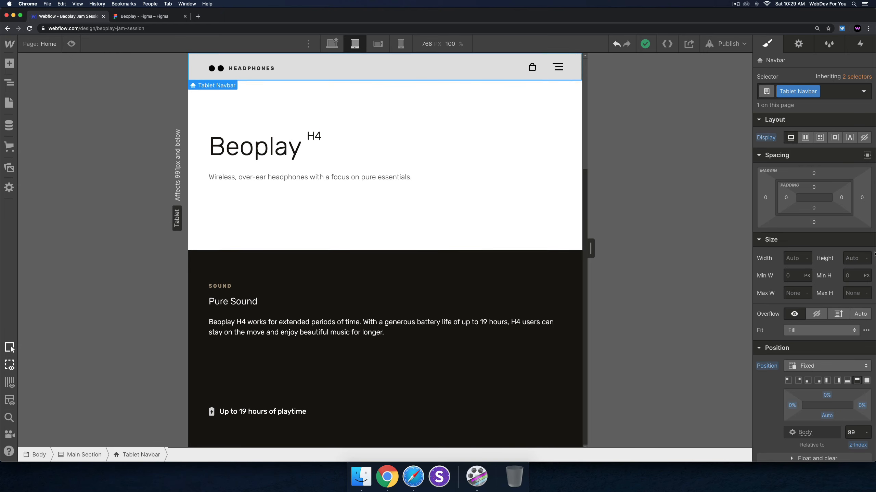
{"action": "scroll", "coordinate": [872, 313], "scroll_direction": "down", "scroll_amount": 5}
{"action": "scroll", "coordinate": [829, 299], "scroll_direction": "down", "scroll_amount": 8}
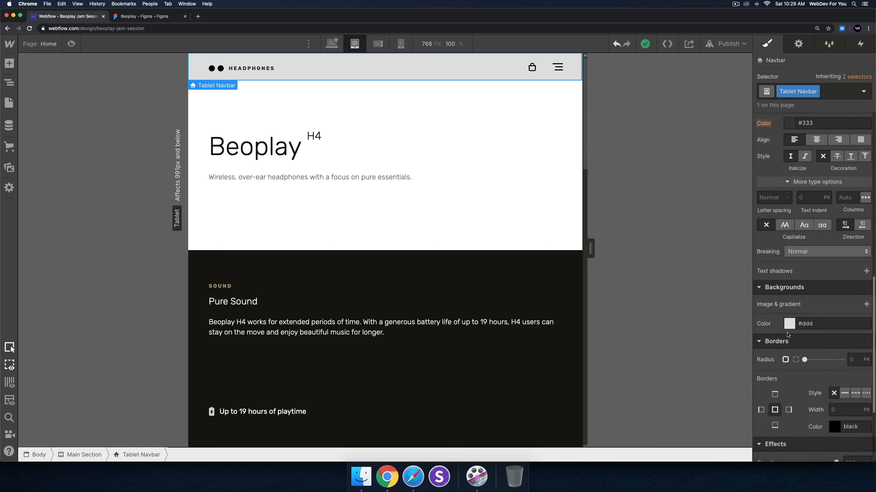
{"action": "left_click", "coordinate": [789, 324]}
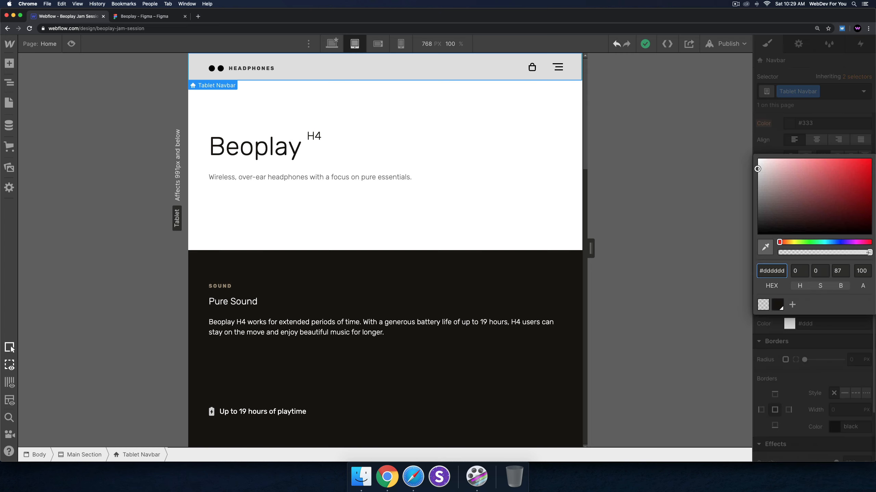
{"action": "left_click_drag", "start_coordinate": [868, 253], "coordinate": [776, 253]}
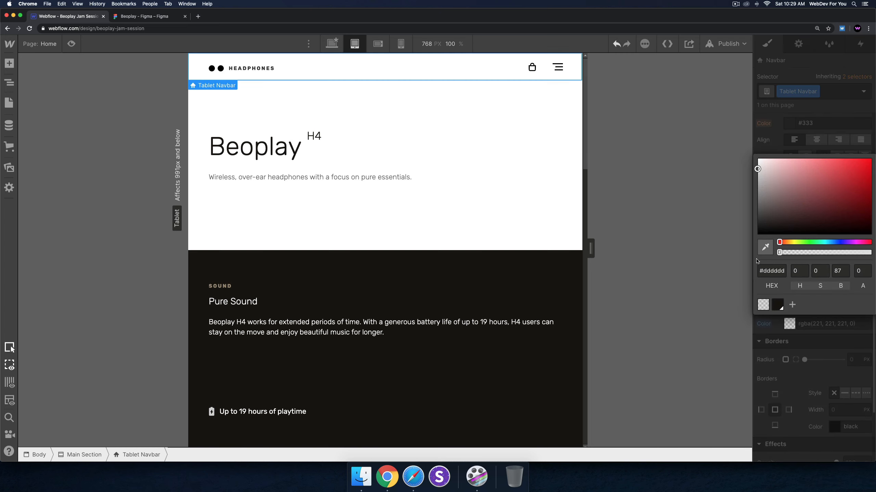
{"action": "left_click", "coordinate": [420, 103]}
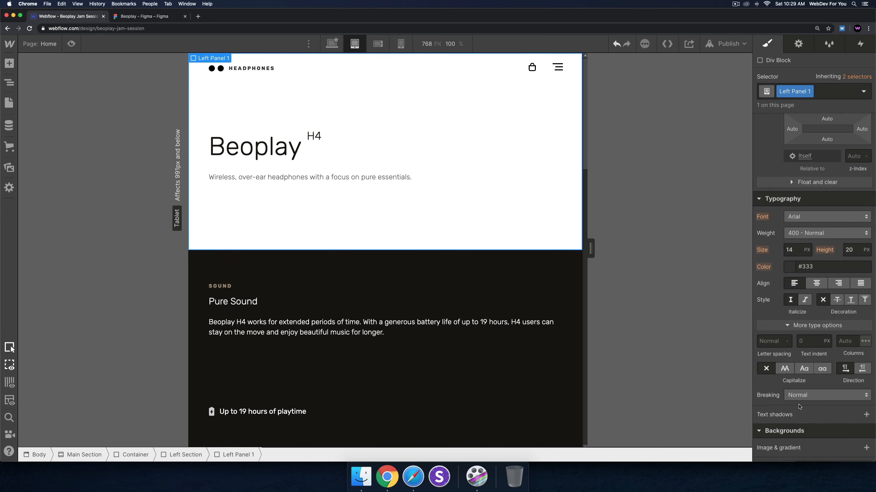
{"action": "left_click", "coordinate": [425, 68]}
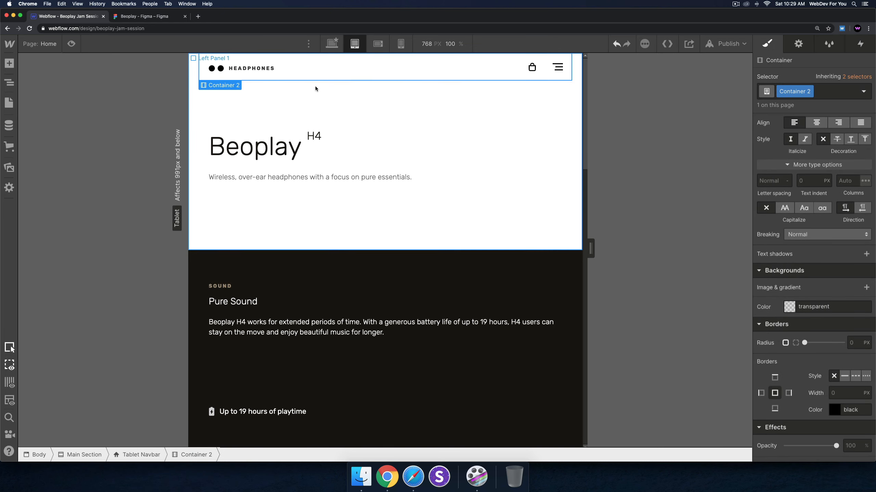
{"action": "left_click", "coordinate": [193, 71]}
{"action": "scroll", "coordinate": [824, 304], "scroll_direction": "down", "scroll_amount": 2}
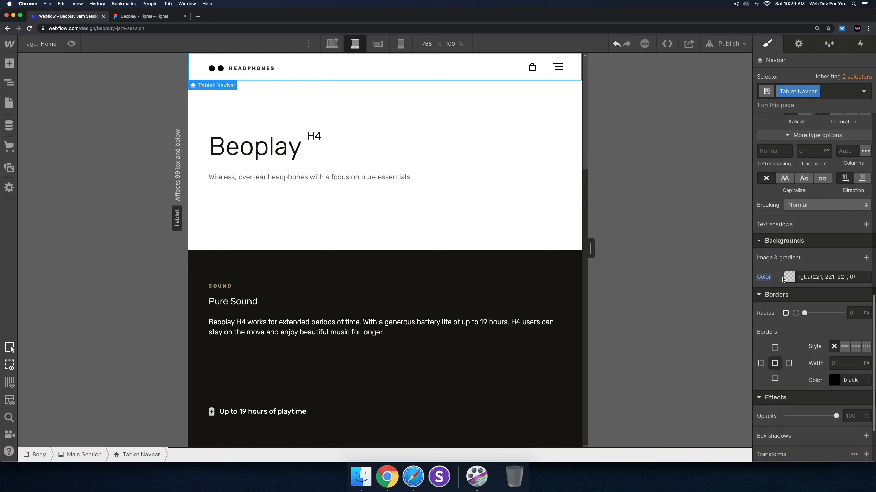
{"action": "left_click", "coordinate": [363, 99]}
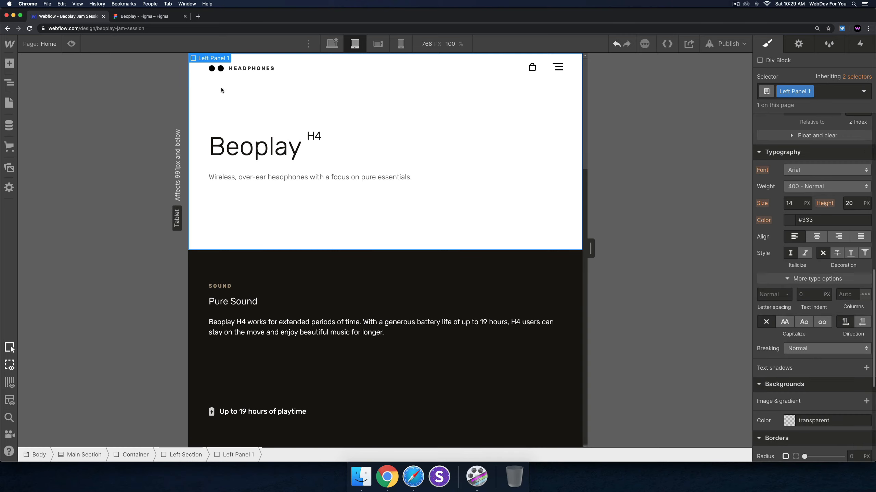
Preview the transparent tablet navbar, open and close its dropdown menu repeatedly, and exit the preview
{"action": "left_click", "coordinate": [72, 44]}
{"action": "left_click", "coordinate": [612, 68]}
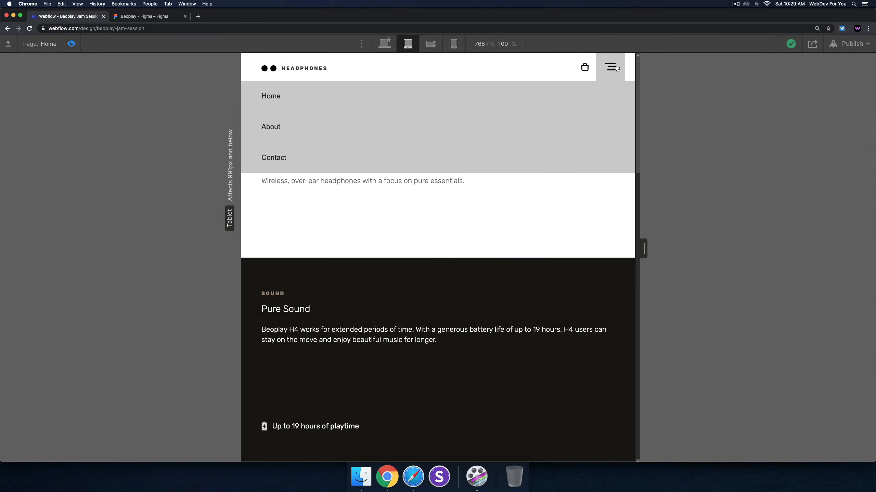
{"action": "left_click", "coordinate": [616, 65]}
{"action": "left_click", "coordinate": [616, 64]}
{"action": "left_click", "coordinate": [615, 65]}
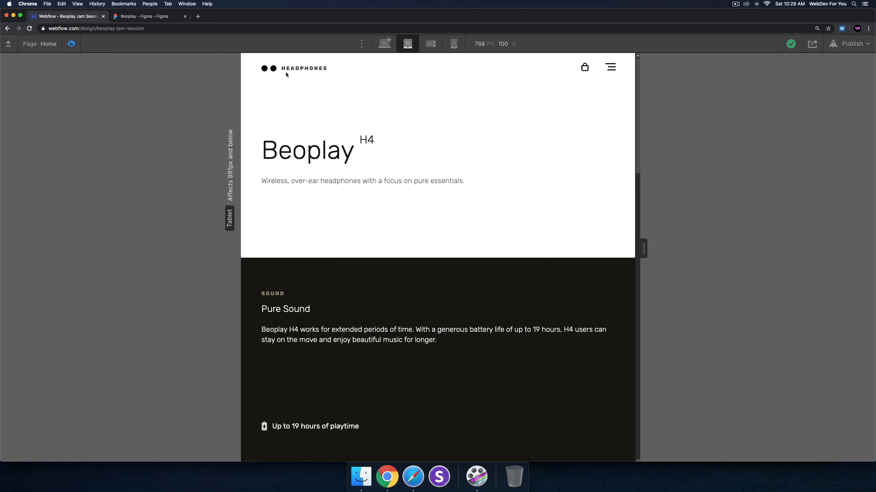
{"action": "left_click", "coordinate": [72, 44]}
Open the tablet navbar's dropdown from the Menu Button's navbar settings and look through the button's styles
{"action": "left_click", "coordinate": [553, 75]}
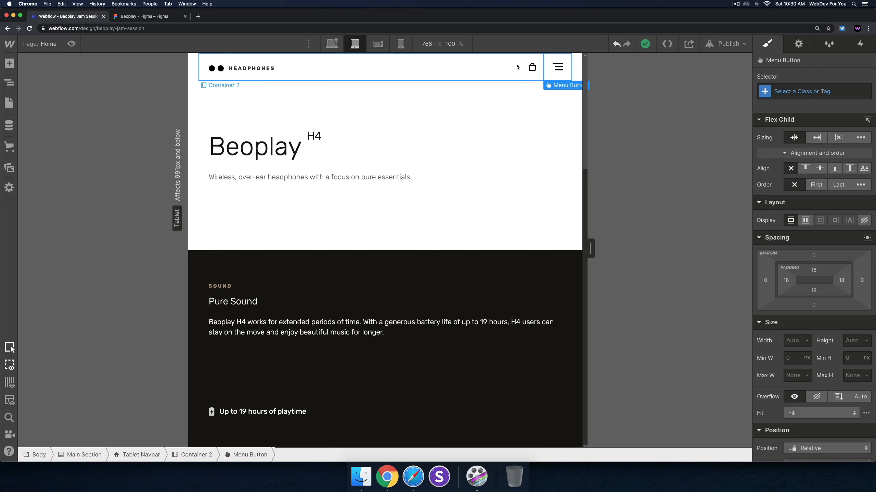
{"action": "left_click", "coordinate": [798, 44]}
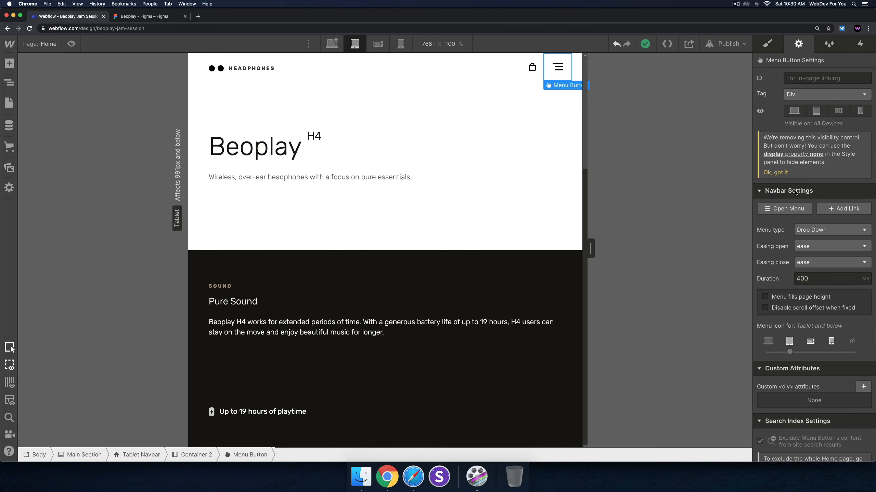
{"action": "left_click", "coordinate": [784, 208]}
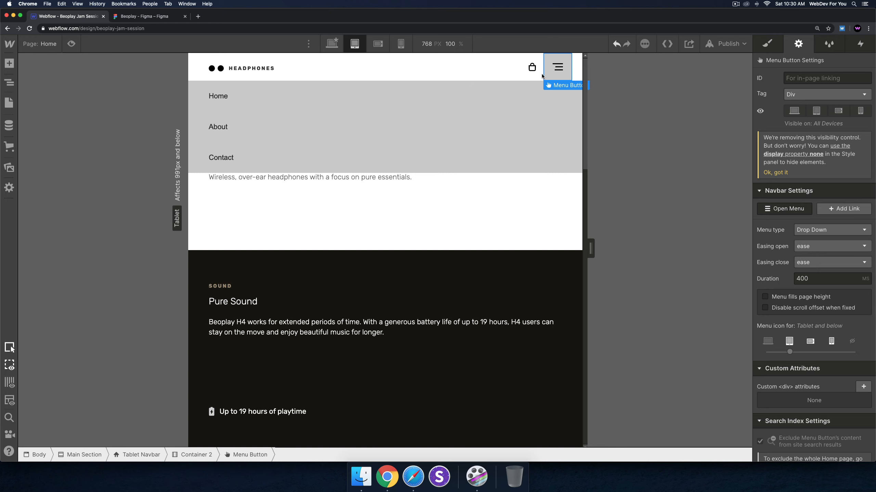
{"action": "left_click", "coordinate": [768, 47]}
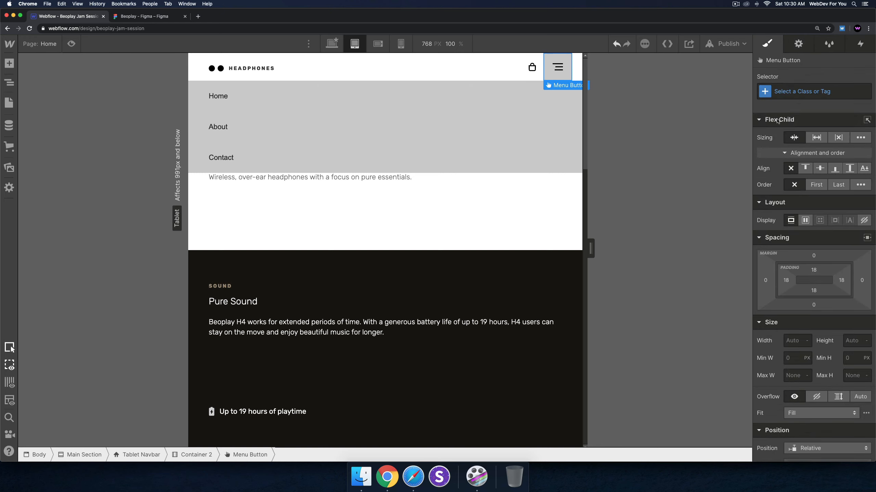
{"action": "scroll", "coordinate": [778, 121], "scroll_direction": "down", "scroll_amount": 15}
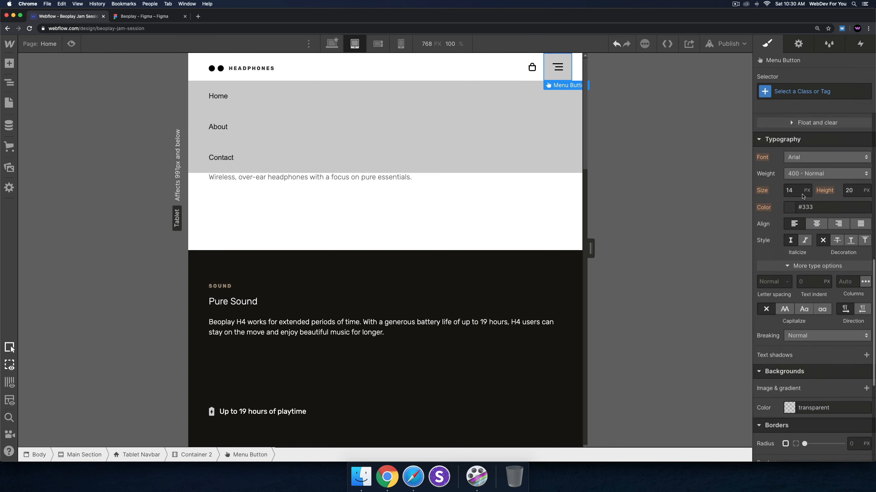
{"action": "scroll", "coordinate": [802, 196], "scroll_direction": "up", "scroll_amount": 15}
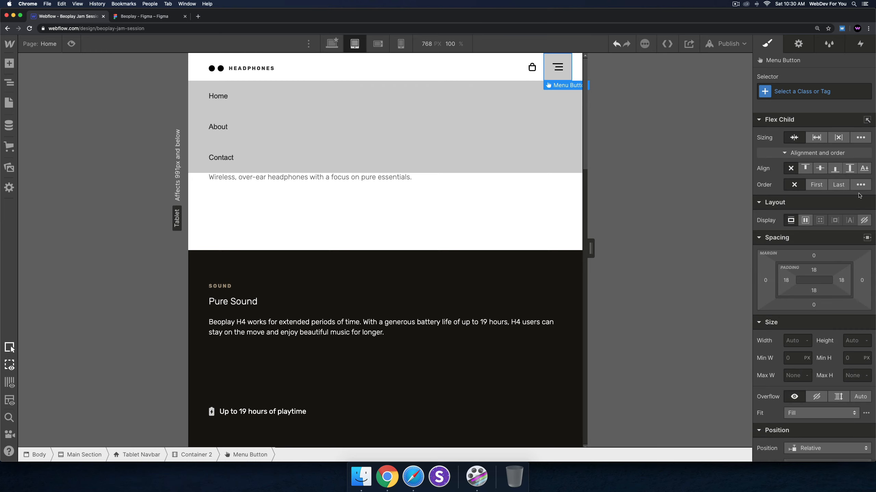
Try assigning a new class named Tablet Menu Button to the Menu Button, and undo the change
{"action": "left_click", "coordinate": [801, 90]}
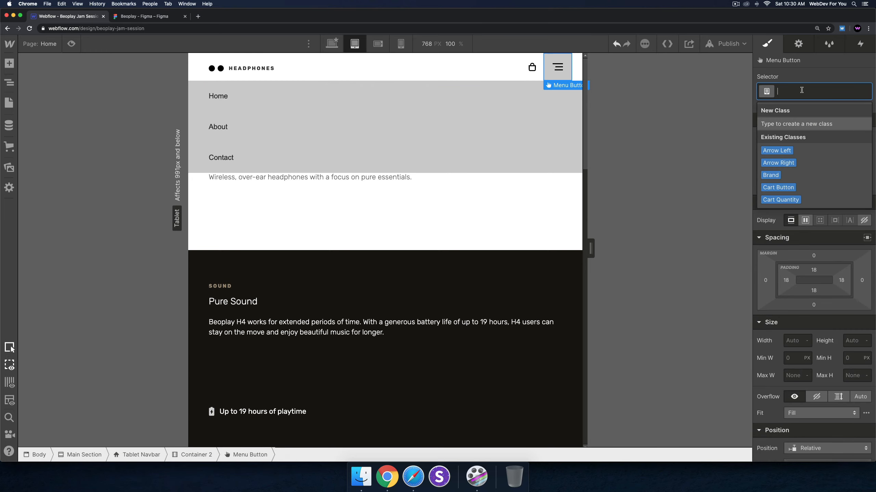
{"action": "type", "text": "Men"}
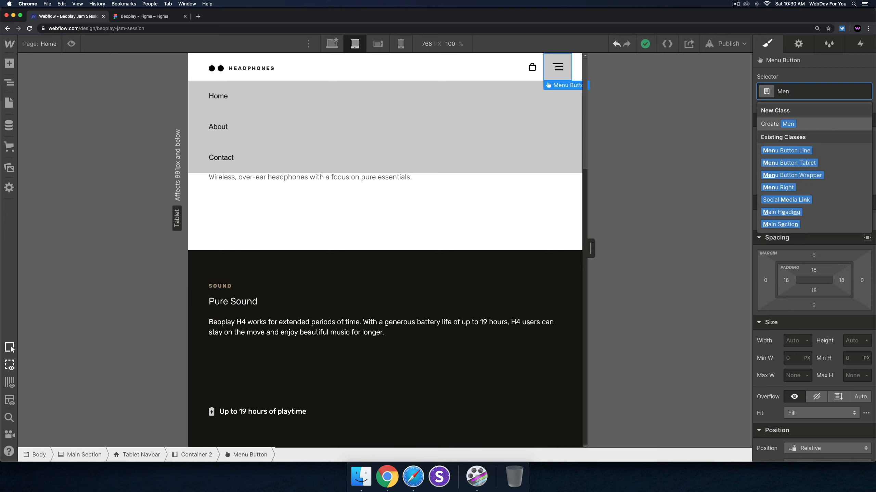
{"action": "type", "text": "u Button"}
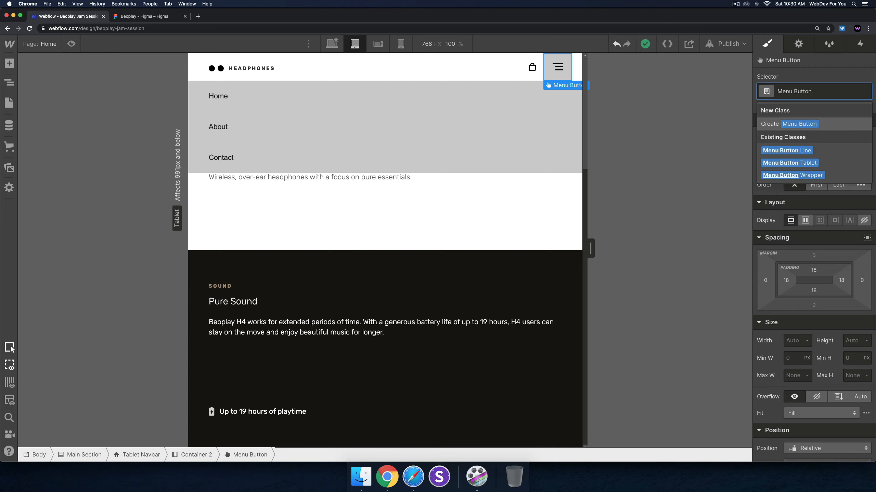
{"action": "key", "text": "super+a"}
{"action": "type", "text": "Tablet Men"}
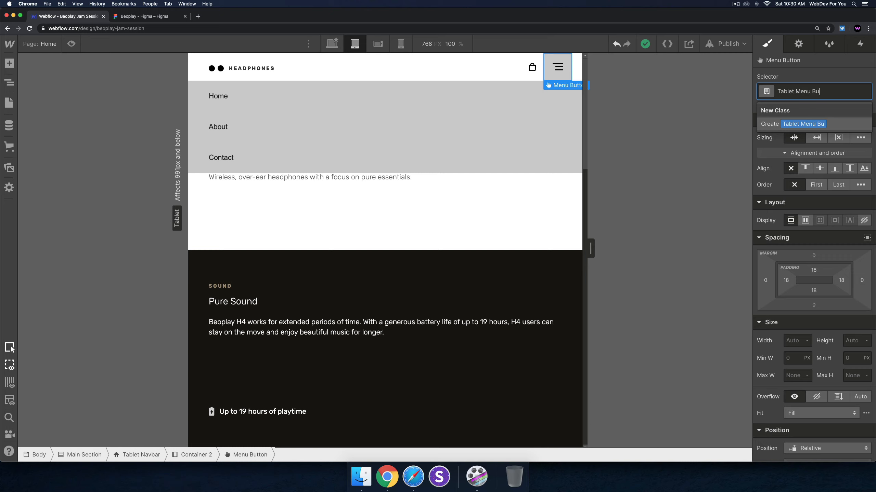
{"action": "key", "text": "Return"}
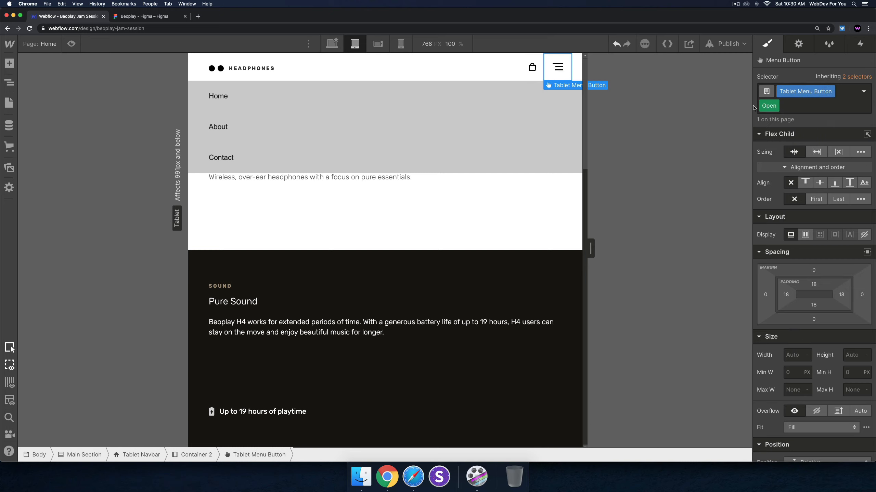
{"action": "scroll", "coordinate": [795, 116], "scroll_direction": "down", "scroll_amount": 8}
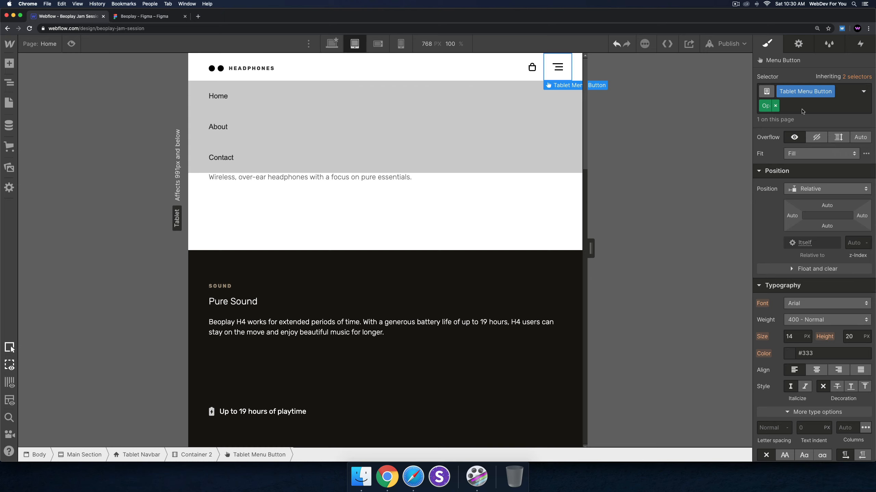
{"action": "key", "text": "super+z"}
Create the class Tablet Menu Button on the navbar's Menu Button
{"action": "left_click", "coordinate": [785, 100]}
{"action": "type", "text": "Tablet"}
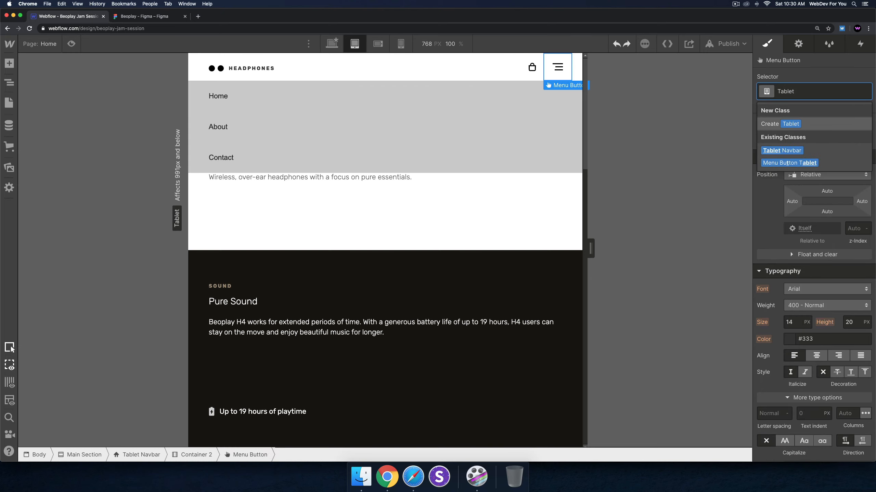
{"action": "type", "text": " Menu Button"}
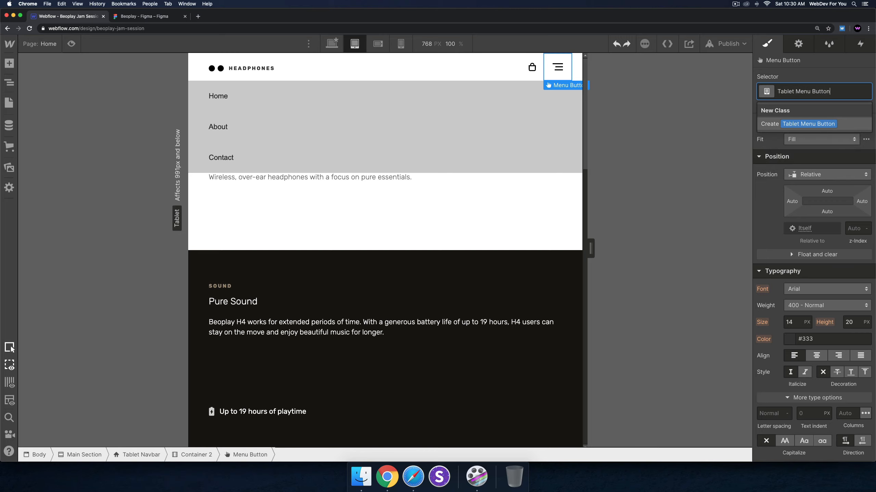
{"action": "key", "text": "Return"}
Preview the tablet layout, open the navbar's dropdown with the menu button, and exit the preview
{"action": "key", "text": "super+shift+p"}
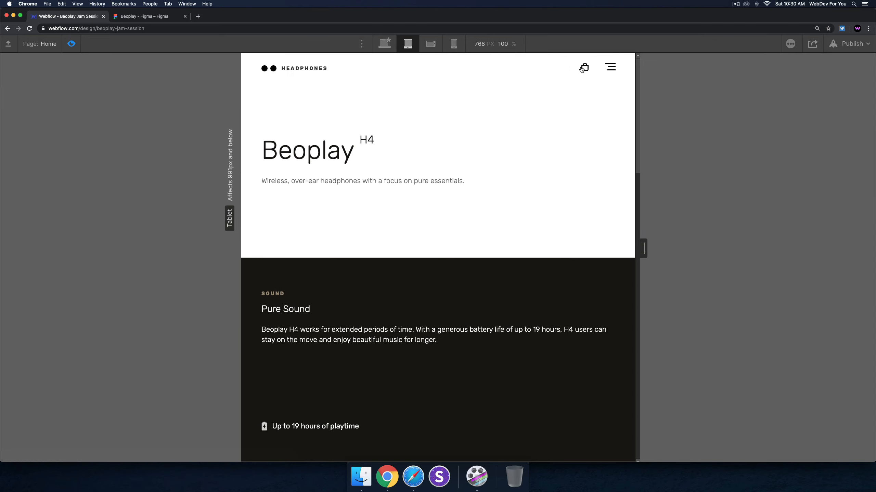
{"action": "left_click", "coordinate": [608, 67]}
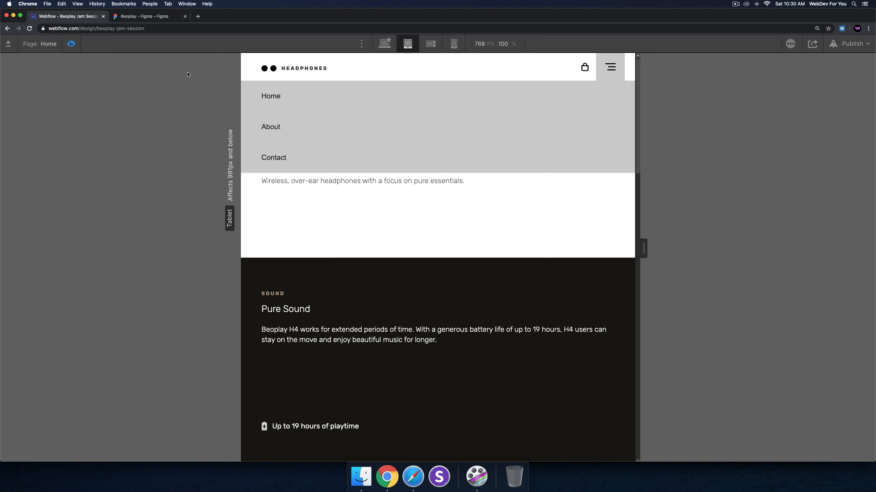
{"action": "key", "text": "super+shift+p"}
Open the navbar's dropdown for editing in the designer and review the Tablet Menu Button's Open-state styles
{"action": "left_click", "coordinate": [799, 45]}
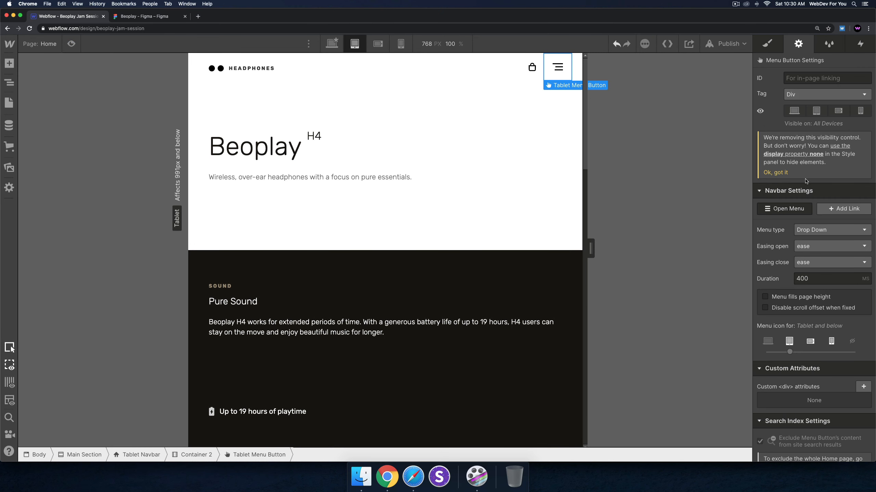
{"action": "left_click", "coordinate": [793, 211]}
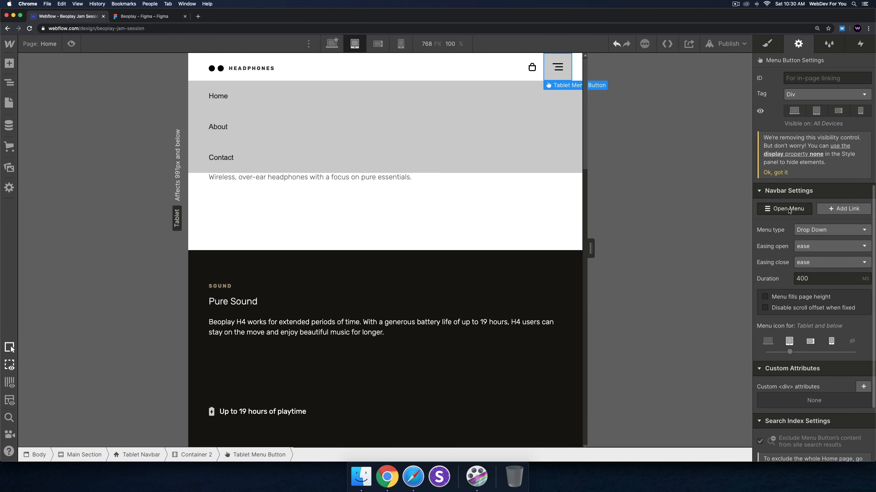
{"action": "left_click", "coordinate": [767, 44]}
{"action": "scroll", "coordinate": [815, 258], "scroll_direction": "down", "scroll_amount": 15}
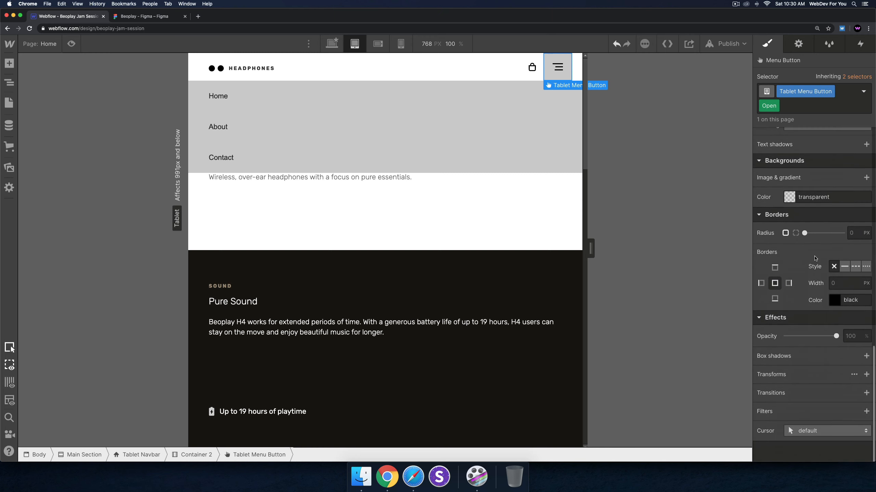
{"action": "scroll", "coordinate": [814, 259], "scroll_direction": "up", "scroll_amount": 8}
Check the Tablet Menu Button's Pressed, Focused and Hover states and return its state to None
{"action": "left_click", "coordinate": [863, 91]}
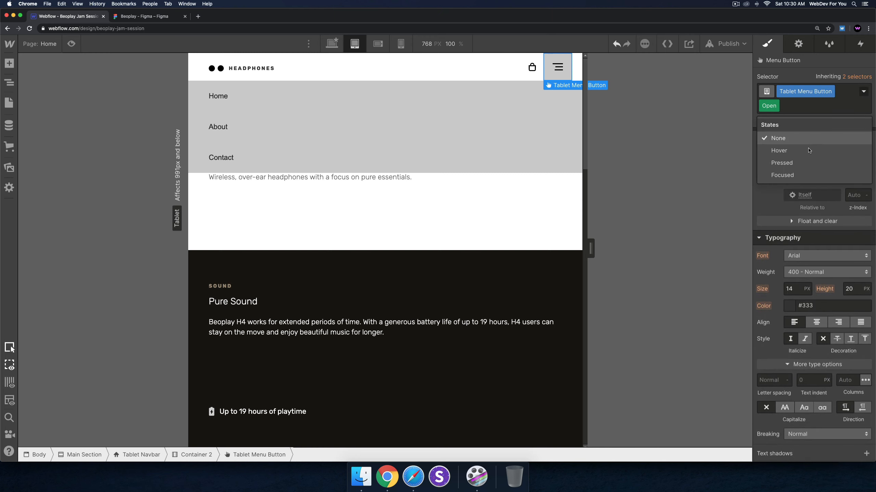
{"action": "left_click", "coordinate": [798, 168]}
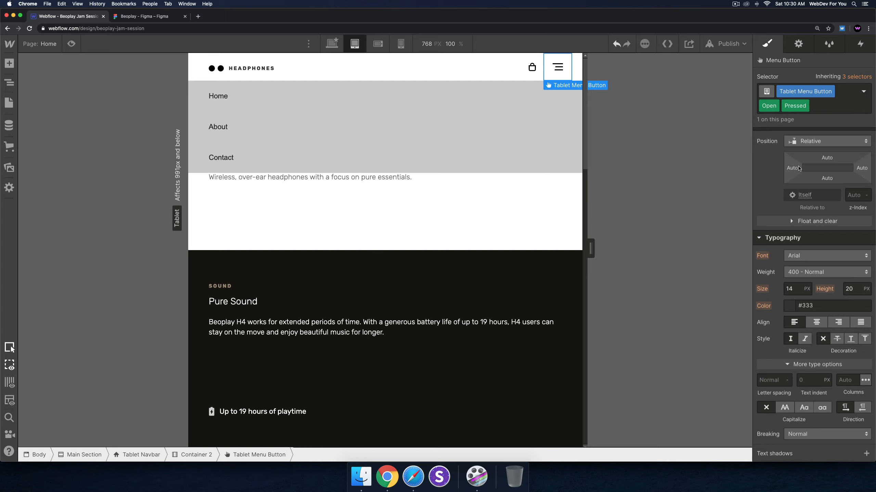
{"action": "left_click", "coordinate": [863, 92]}
{"action": "left_click", "coordinate": [864, 92]}
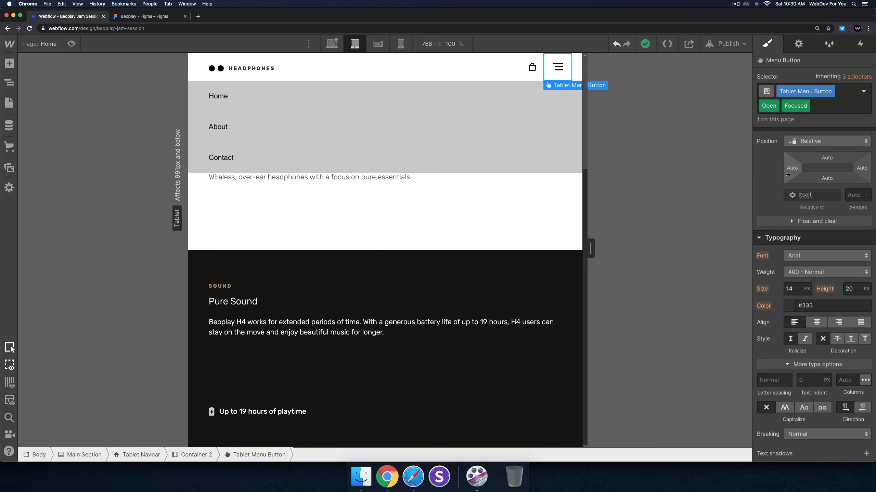
{"action": "left_click", "coordinate": [863, 91]}
{"action": "left_click", "coordinate": [800, 150]}
{"action": "left_click", "coordinate": [863, 91]}
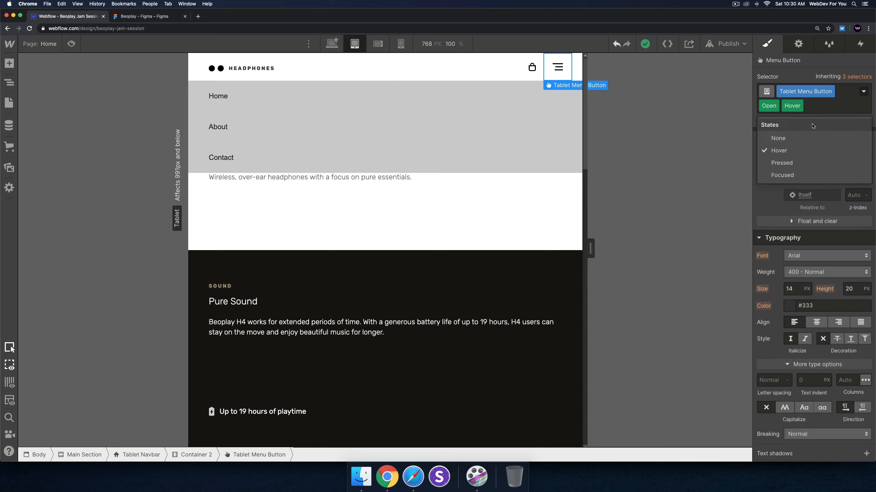
{"action": "left_click", "coordinate": [801, 135]}
{"action": "left_click", "coordinate": [800, 142]}
{"action": "left_click", "coordinate": [863, 92]}
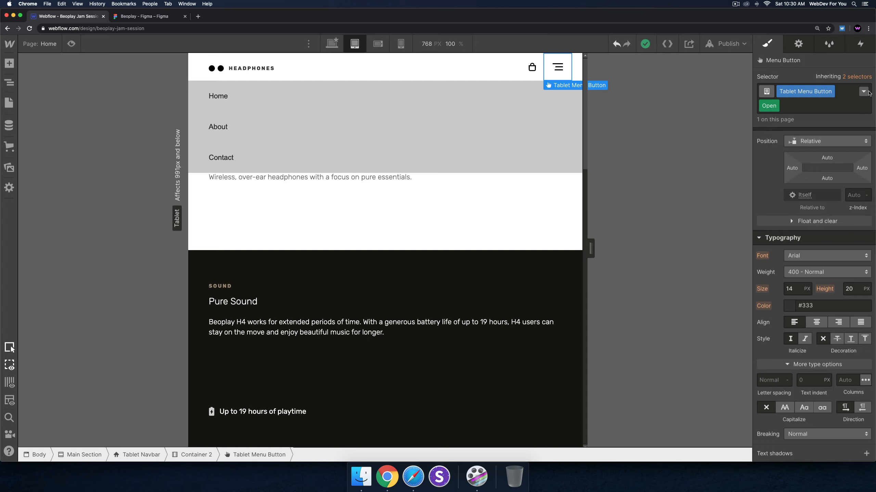
{"action": "left_click", "coordinate": [863, 91]}
{"action": "left_click", "coordinate": [794, 139]}
Set the dropdown Nav Menu's background colour to white (#ffffff)
{"action": "left_click", "coordinate": [354, 104]}
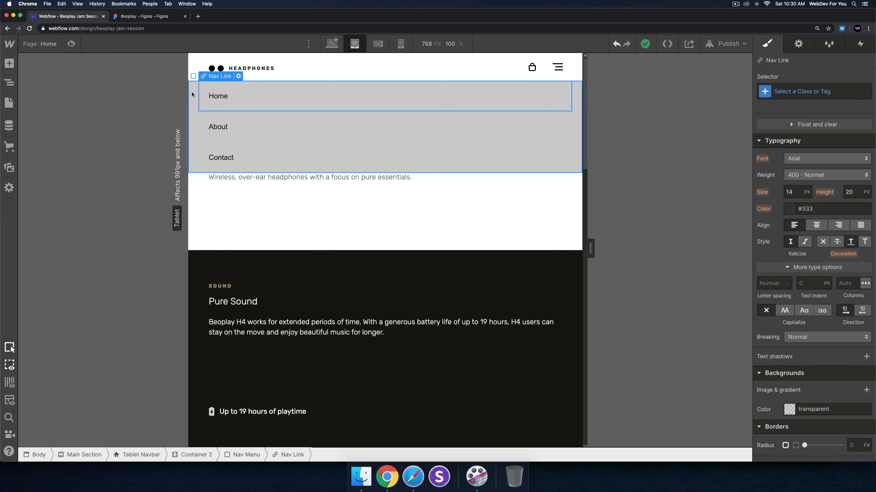
{"action": "scroll", "coordinate": [829, 255], "scroll_direction": "down", "scroll_amount": 7}
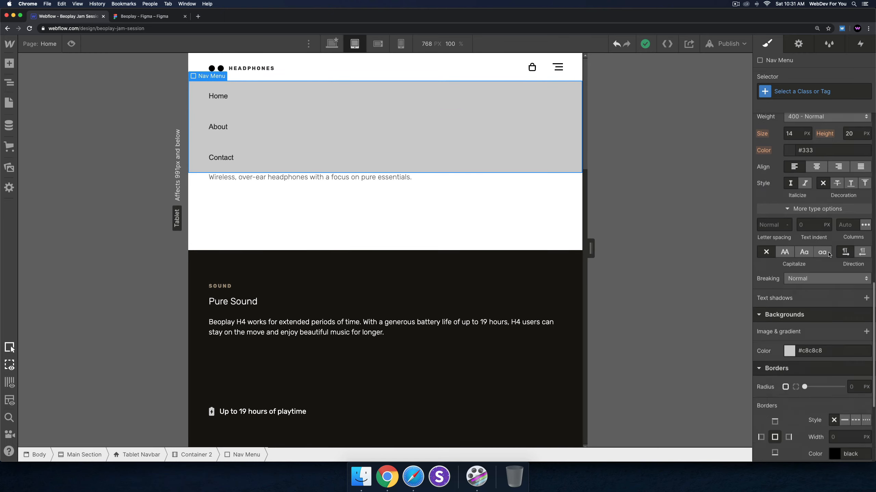
{"action": "left_click", "coordinate": [788, 273]}
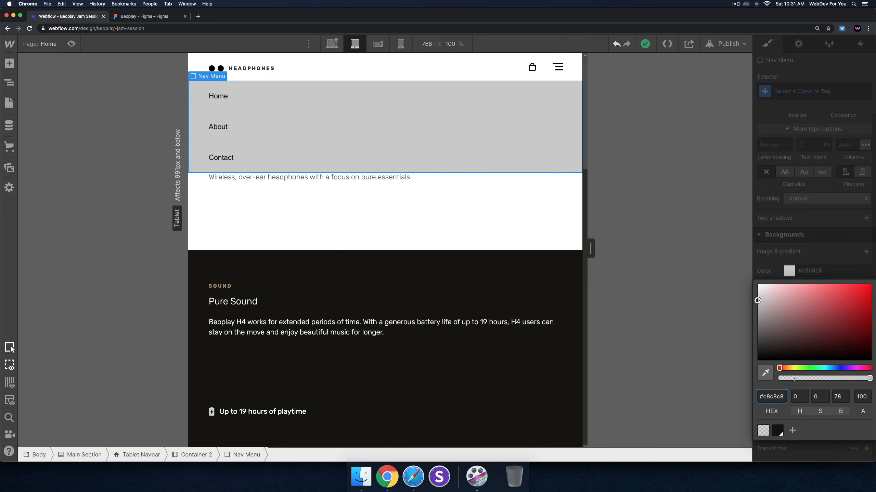
{"action": "left_click_drag", "start_coordinate": [757, 300], "coordinate": [752, 278]}
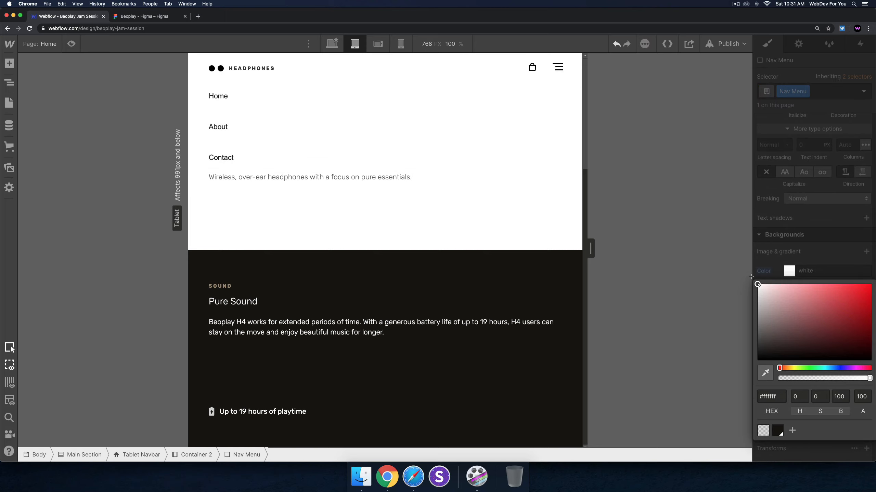
Create the class Tablet Nav Link on the Home link in the dropdown menu
{"action": "left_click", "coordinate": [252, 99]}
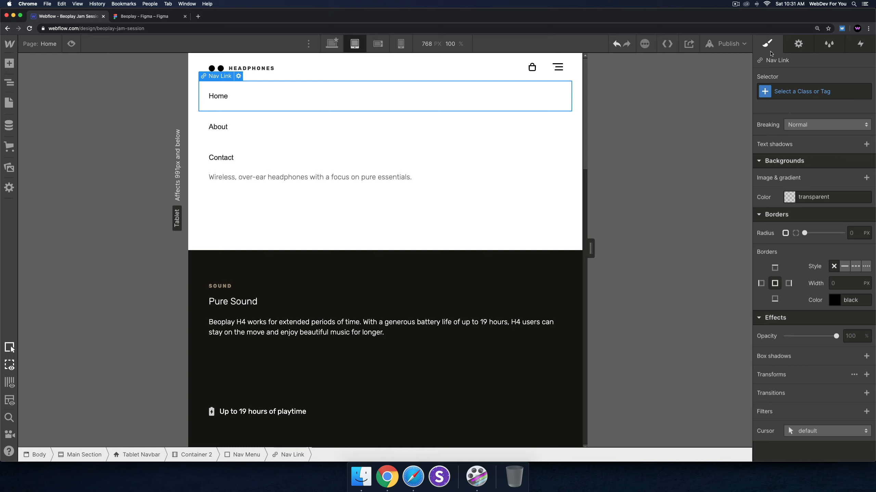
{"action": "left_click", "coordinate": [789, 92]}
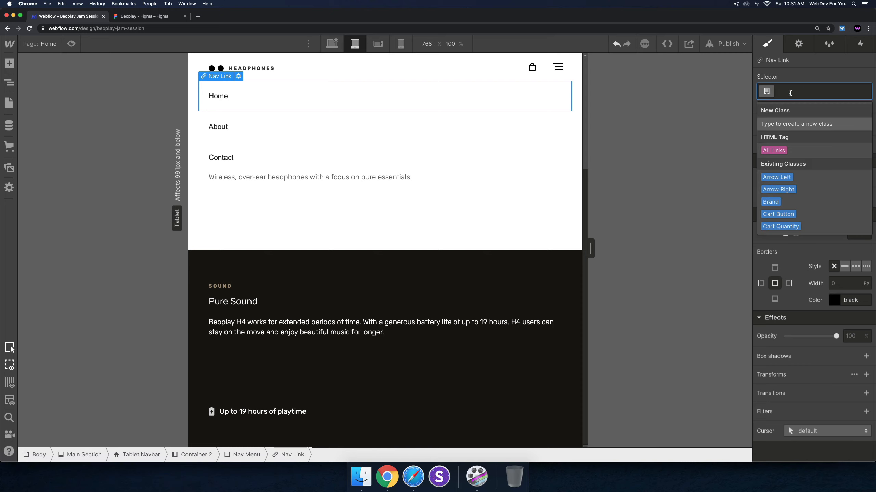
{"action": "type", "text": "Tablet Nav"}
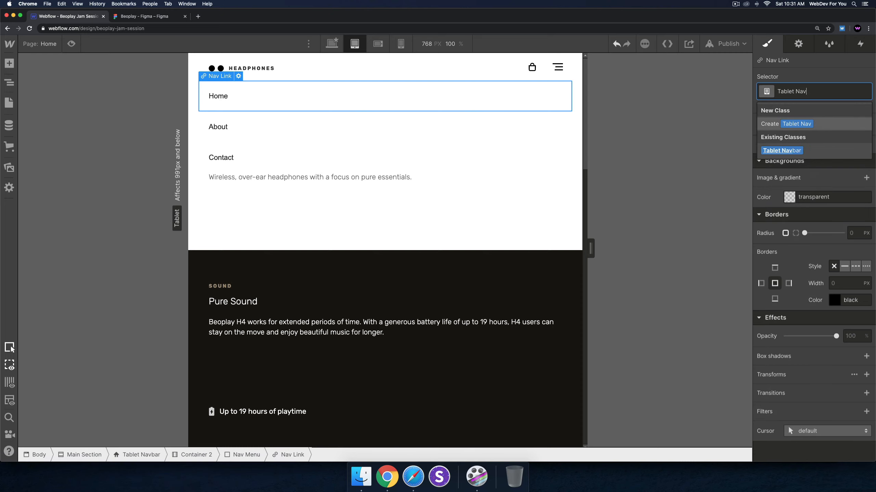
{"action": "type", "text": " Link"}
{"action": "key", "text": "Return"}
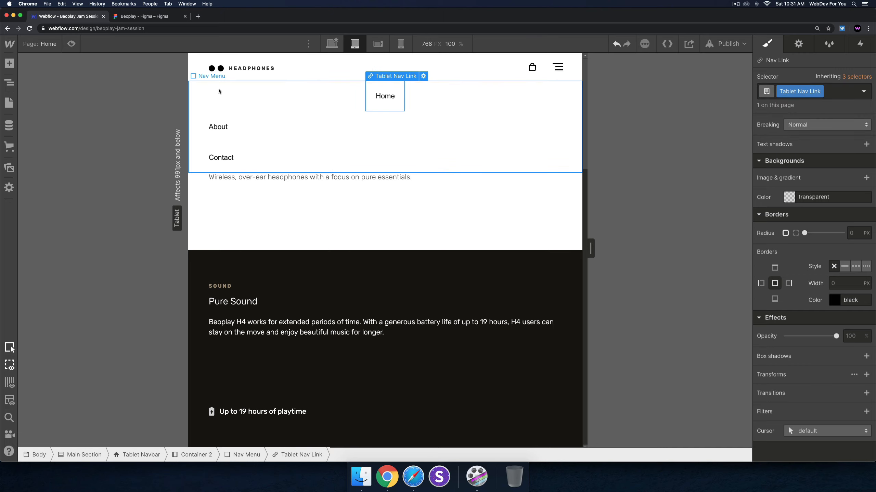
Set the Home nav link's display to block in the dropdown menu
{"action": "left_click", "coordinate": [199, 100]}
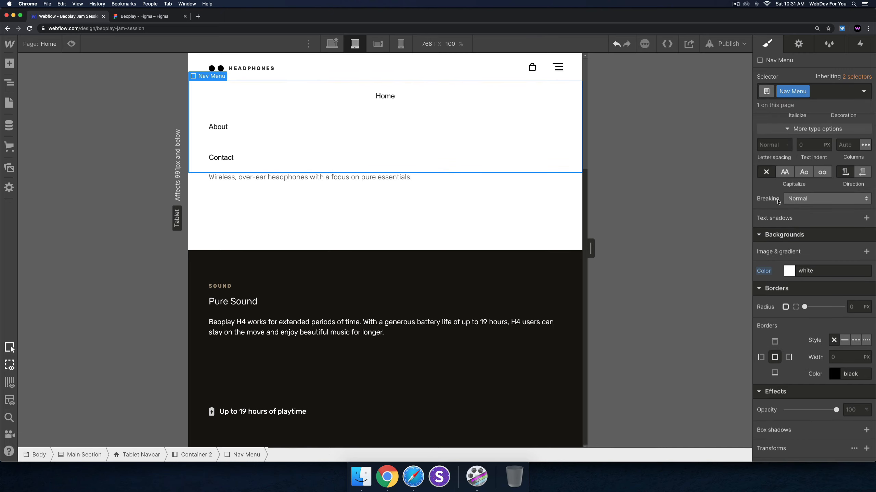
{"action": "left_click", "coordinate": [402, 101]}
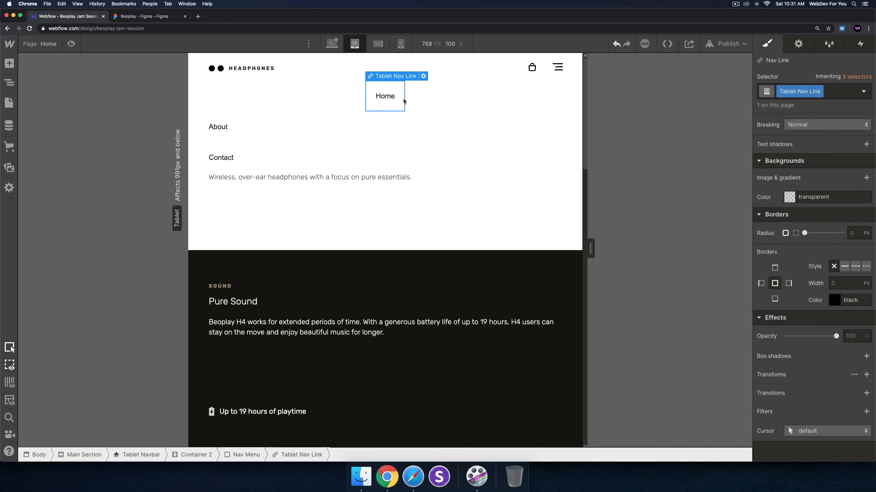
{"action": "scroll", "coordinate": [848, 220], "scroll_direction": "up", "scroll_amount": 10}
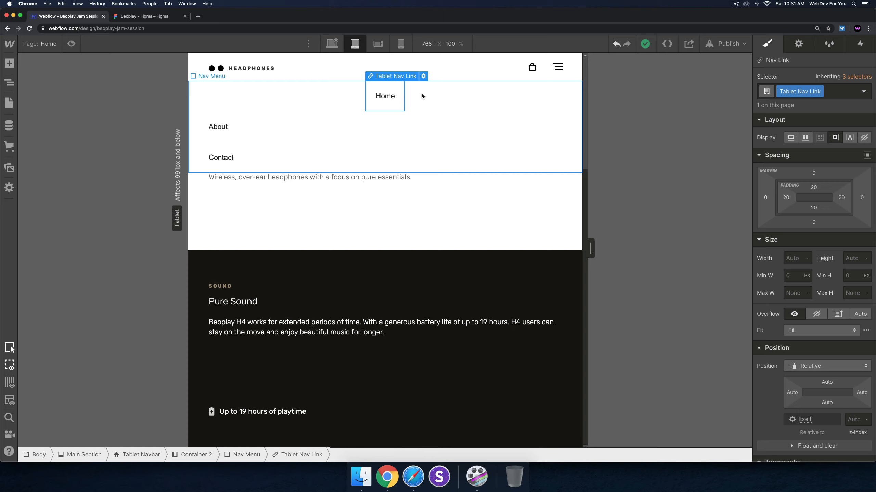
{"action": "left_click", "coordinate": [792, 140]}
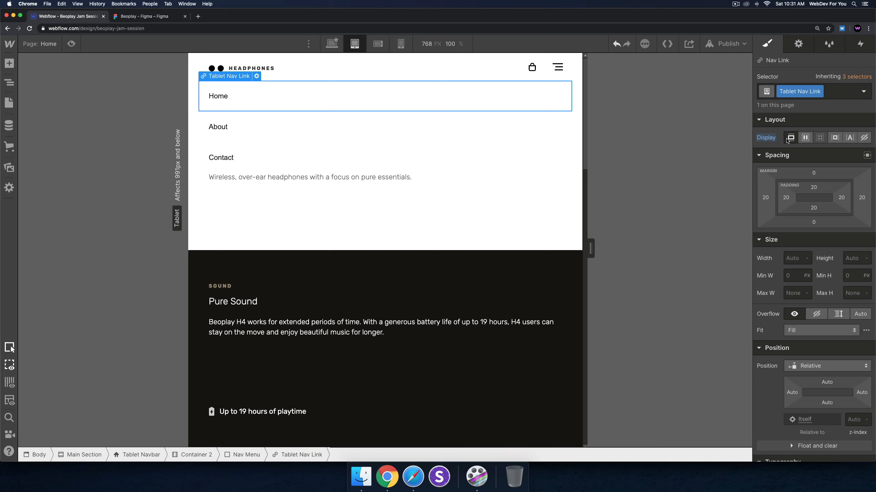
Set the Tablet Nav Link font to Rubik with weight 400 - Normal
{"action": "scroll", "coordinate": [819, 254], "scroll_direction": "down", "scroll_amount": 5}
{"action": "scroll", "coordinate": [819, 254], "scroll_direction": "down", "scroll_amount": 1}
{"action": "left_click", "coordinate": [819, 248]}
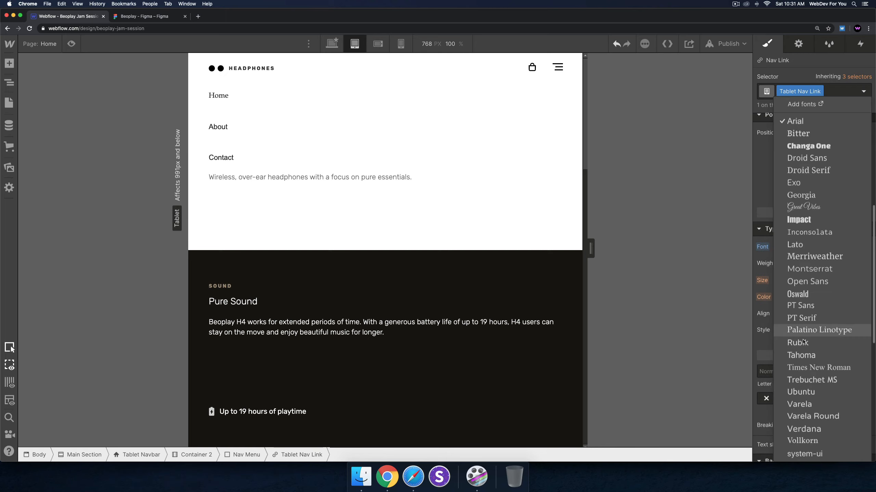
{"action": "left_click", "coordinate": [798, 342]}
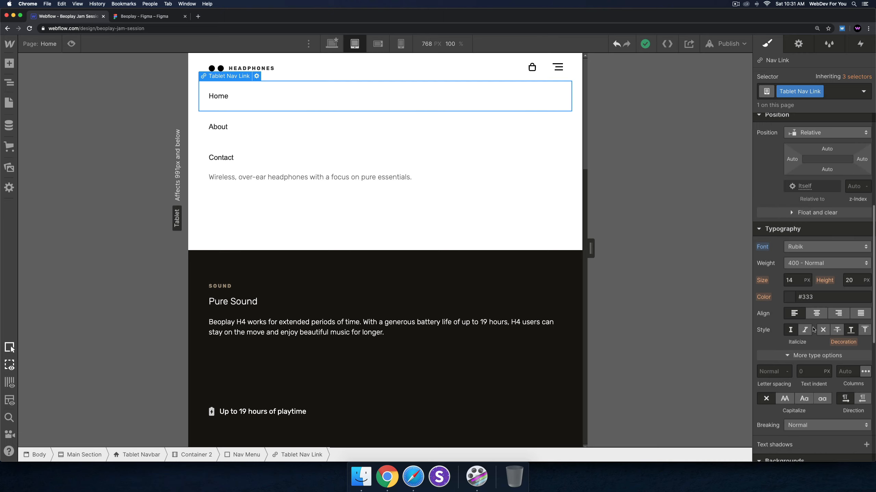
{"action": "left_click", "coordinate": [807, 263]}
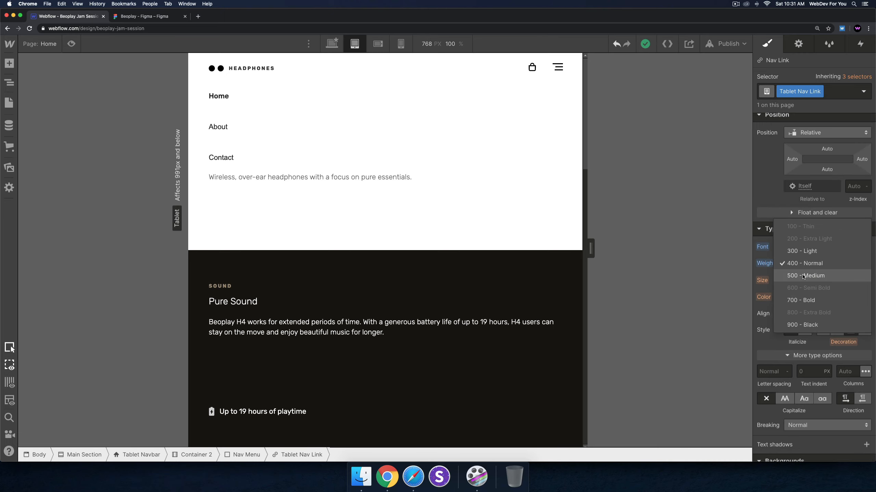
{"action": "left_click", "coordinate": [808, 266]}
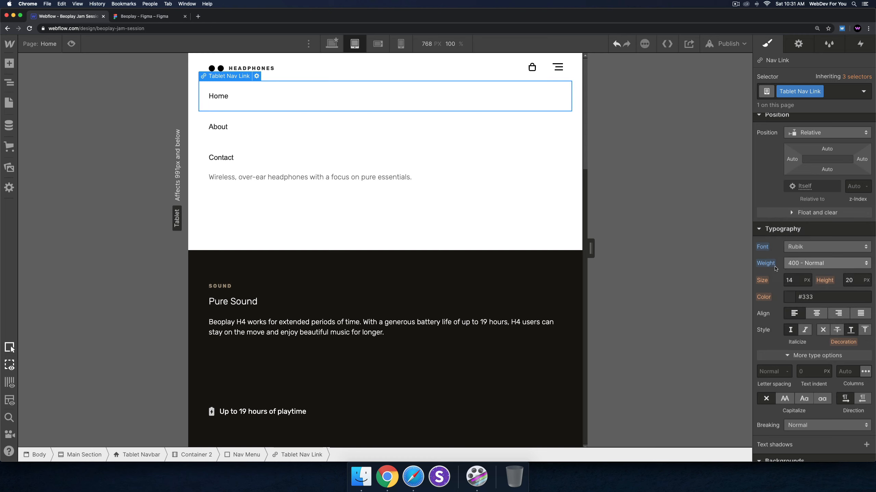
Make the Tablet Nav Link text all uppercase with 2 px letter spacing
{"action": "scroll", "coordinate": [788, 366], "scroll_direction": "down", "scroll_amount": 2}
{"action": "left_click", "coordinate": [785, 352]}
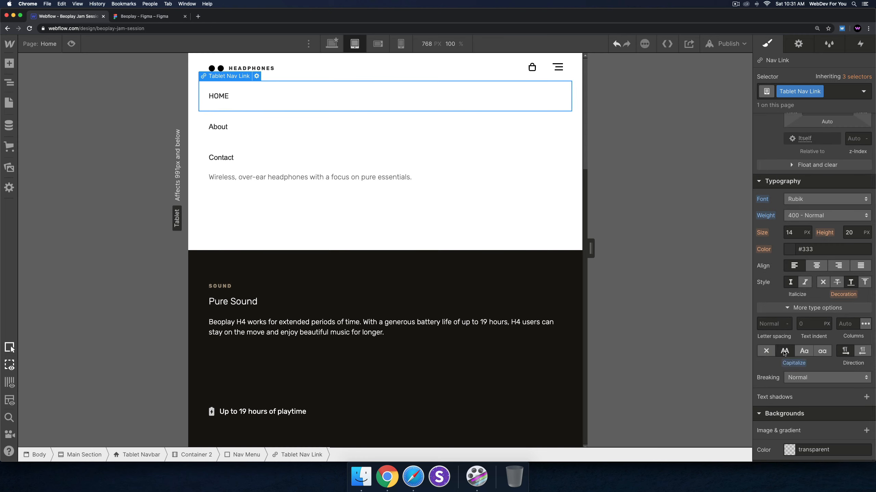
{"action": "left_click", "coordinate": [778, 323]}
{"action": "type", "text": "2"}
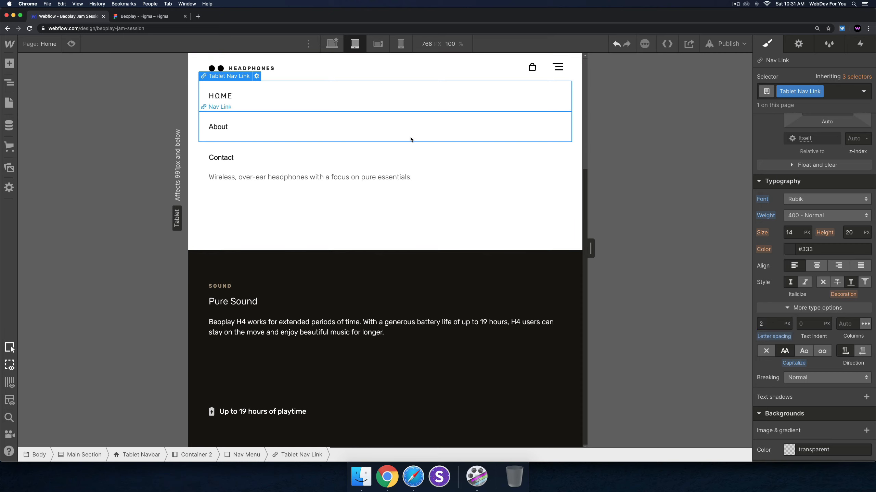
Apply the existing Tablet Nav Link class to the About link
{"action": "left_click", "coordinate": [409, 140]}
{"action": "left_click", "coordinate": [814, 95]}
{"action": "type", "text": "Tablet Nav LInk"}
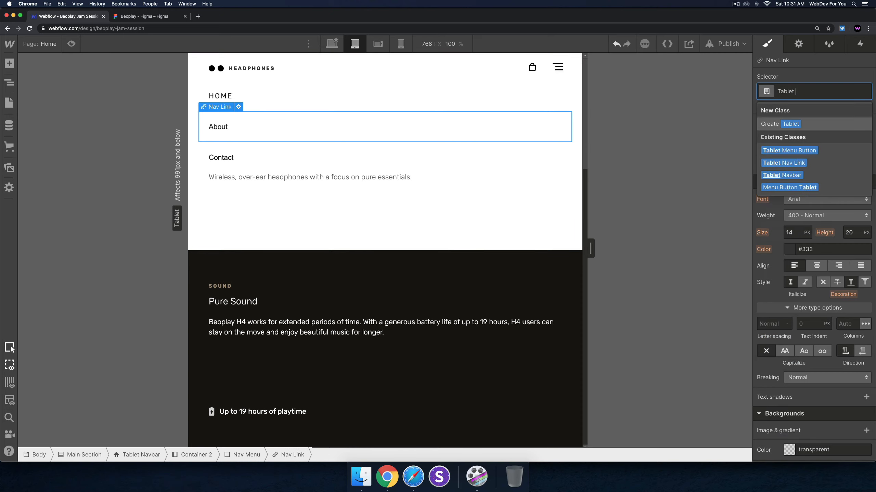
{"action": "key", "text": "BackSpace"}
{"action": "key", "text": "BackSpace"}
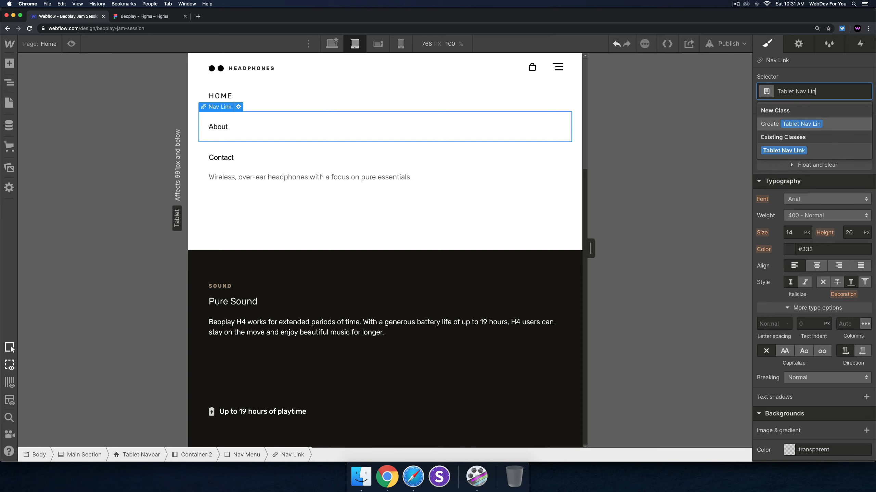
{"action": "key", "text": "Return"}
Apply the existing Tablet Nav Link class to the Contact link
{"action": "left_click", "coordinate": [412, 148]}
{"action": "left_click", "coordinate": [781, 90]}
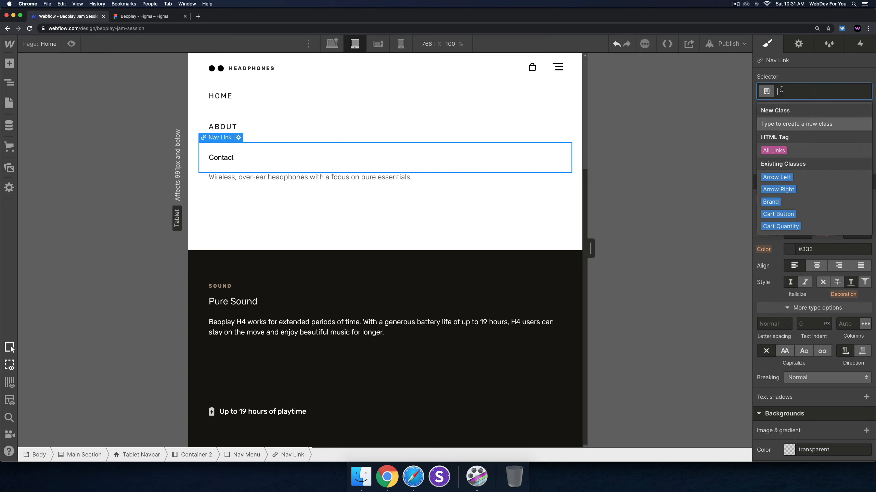
{"action": "type", "text": "About N"}
{"action": "key", "text": "super+a"}
{"action": "type", "text": "Tabl"}
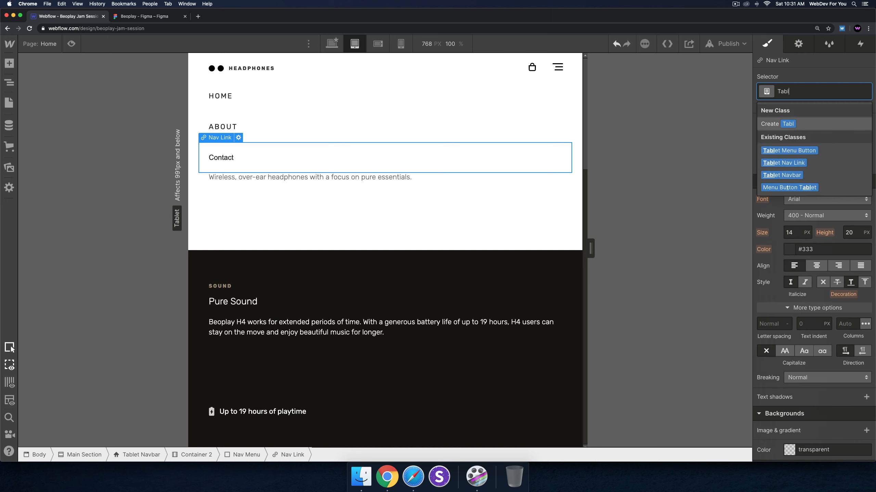
{"action": "type", "text": "et nav v link"}
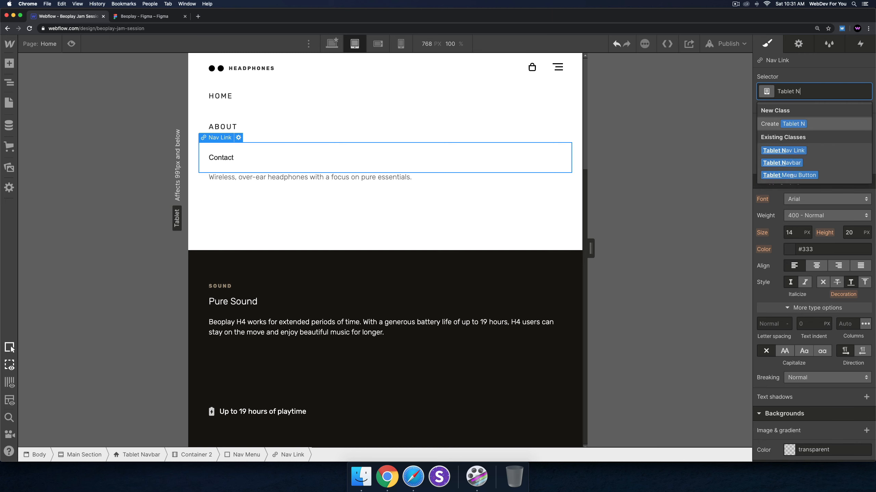
{"action": "key", "text": "Return"}
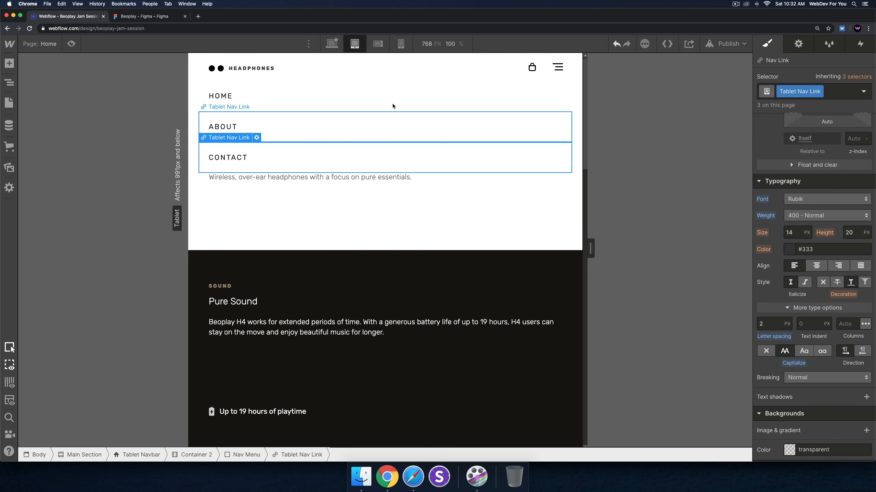
Check the link names in the desktop navigation and change the tablet dropdown's Home link text to BEOPLAY H4
{"action": "left_click", "coordinate": [359, 96]}
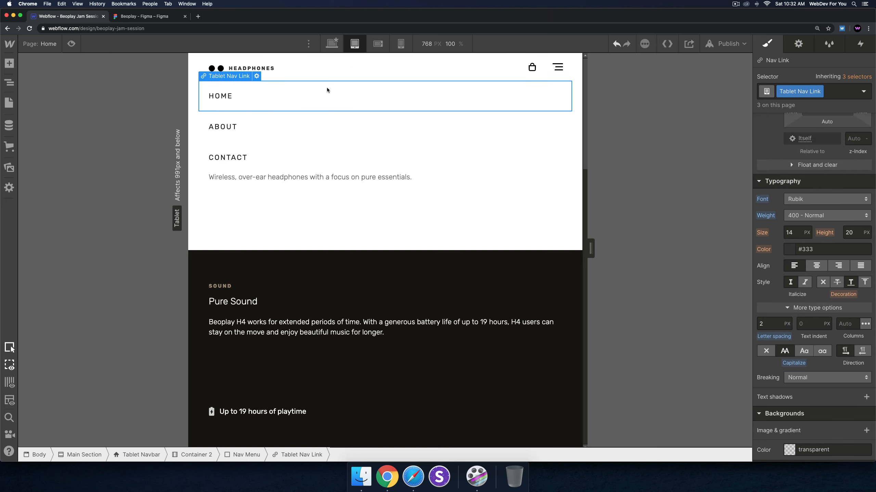
{"action": "double_click", "coordinate": [224, 97]}
{"action": "double_click", "coordinate": [234, 127]}
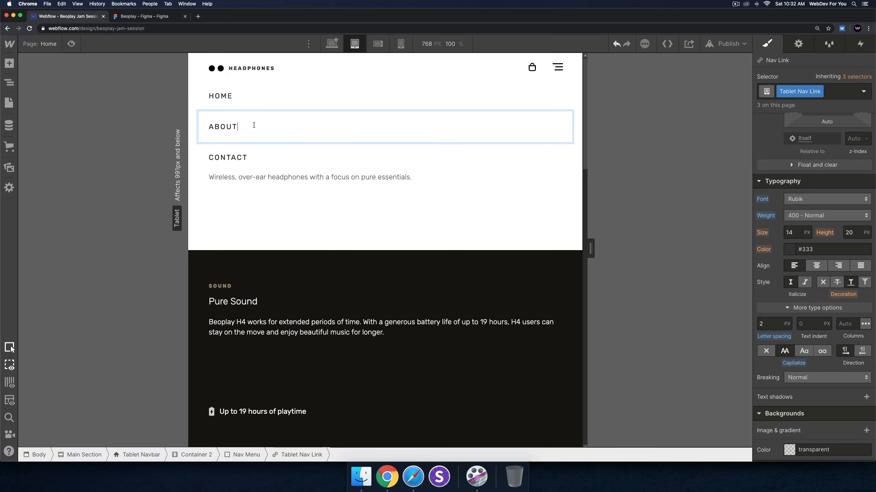
{"action": "key", "text": "Escape"}
{"action": "left_click", "coordinate": [332, 43]}
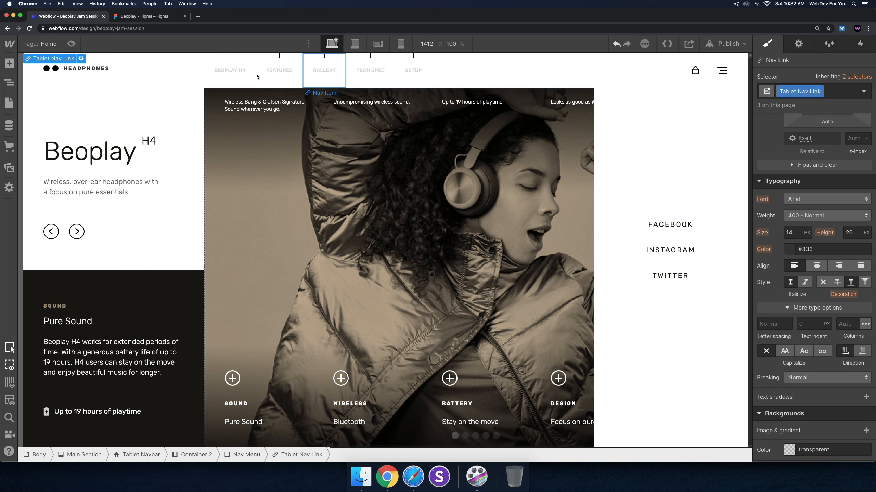
{"action": "left_click", "coordinate": [354, 44]}
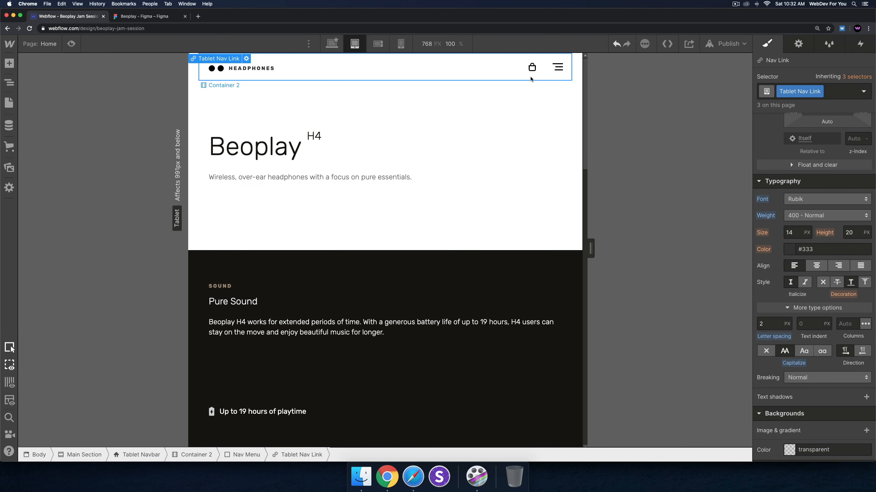
{"action": "left_click", "coordinate": [558, 68]}
{"action": "left_click", "coordinate": [798, 44]}
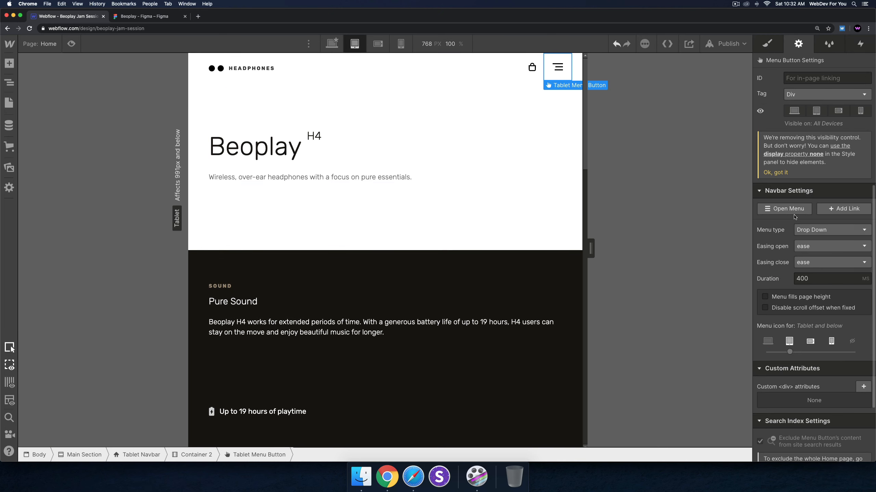
{"action": "left_click", "coordinate": [794, 211]}
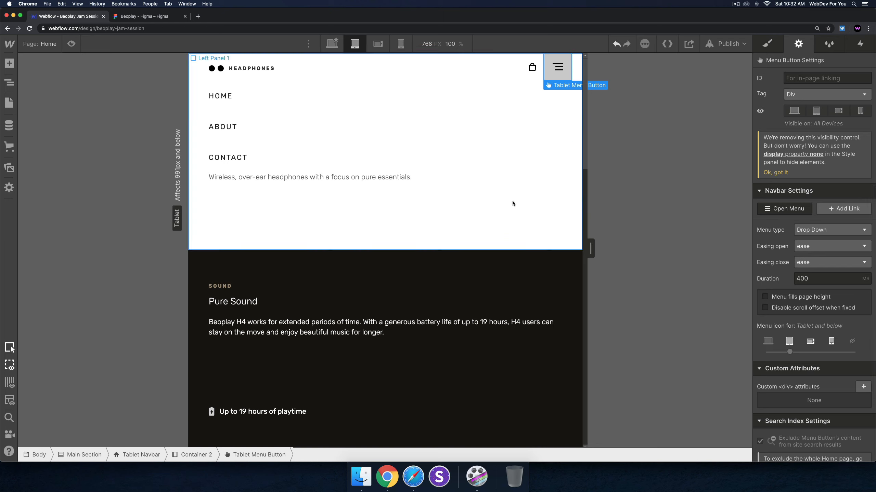
{"action": "left_click", "coordinate": [233, 94]}
{"action": "double_click", "coordinate": [234, 94]}
{"action": "type", "text": "BEOPLAY H4"}
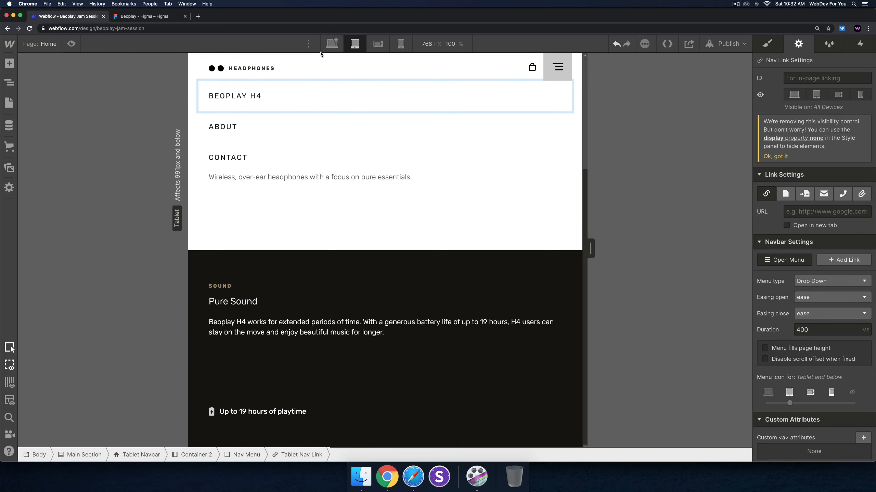
Change the dropdown's About link text to FEATURES, following the desktop navigation
{"action": "double_click", "coordinate": [238, 121]}
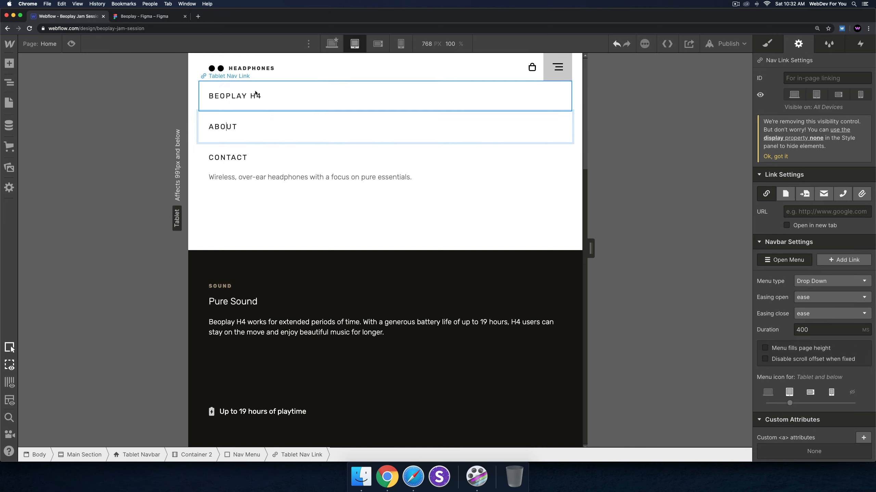
{"action": "left_click", "coordinate": [332, 45]}
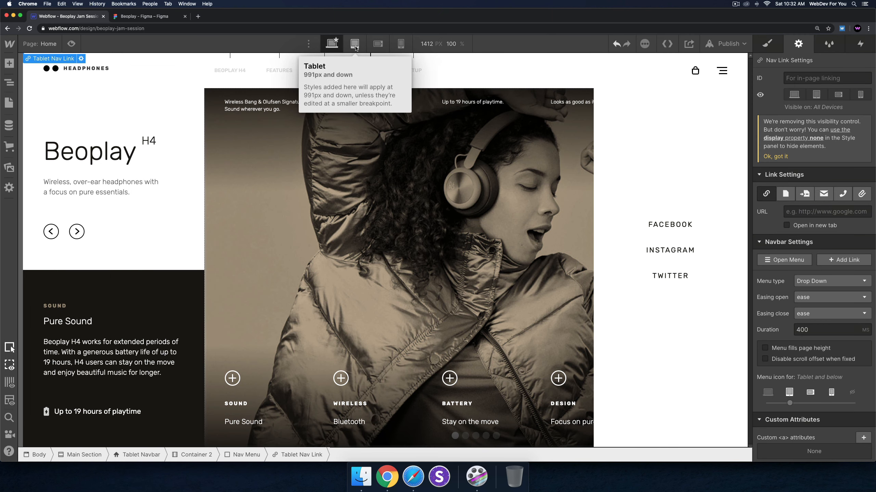
{"action": "left_click", "coordinate": [354, 45]}
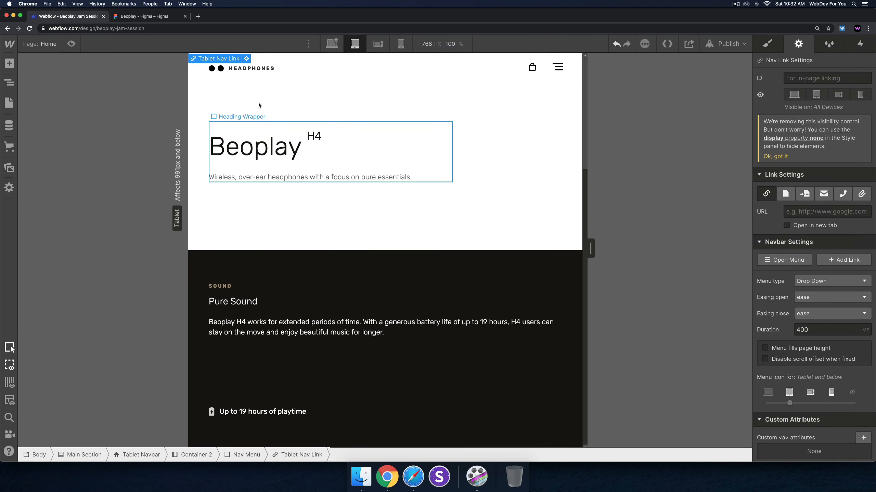
{"action": "left_click", "coordinate": [558, 67]}
{"action": "left_click", "coordinate": [788, 209]}
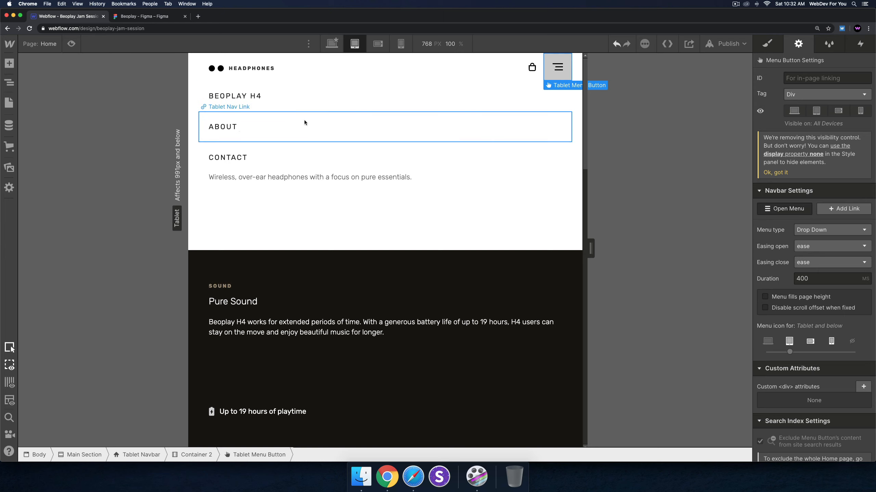
{"action": "double_click", "coordinate": [224, 123]}
{"action": "type", "text": "FEATURES"}
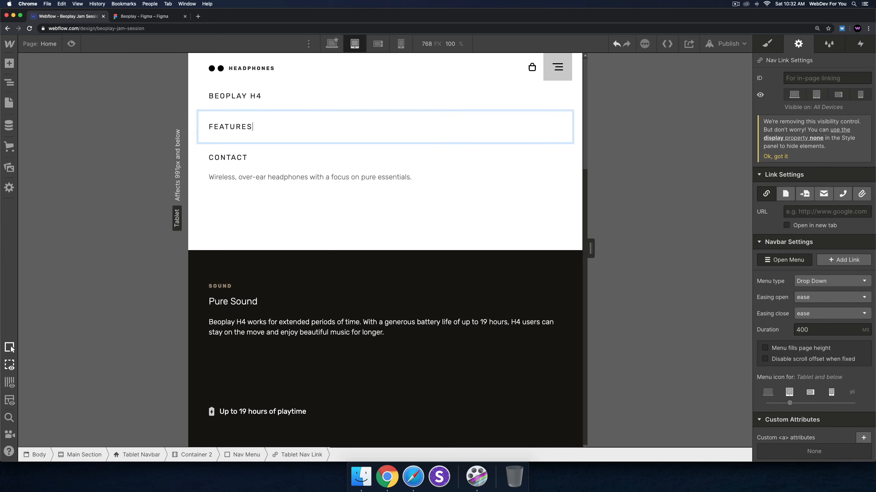
Change the Contact link text to GALLERY and add two copies of that link below it
{"action": "double_click", "coordinate": [223, 159]}
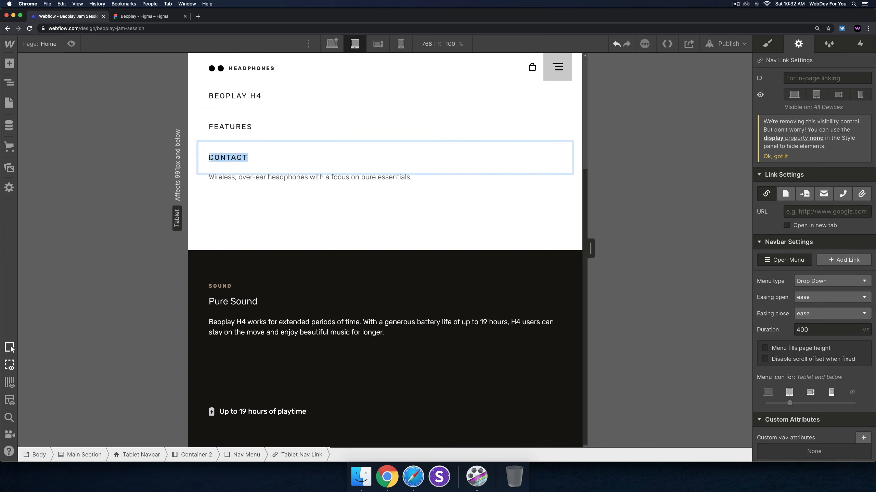
{"action": "type", "text": "GALLERY"}
{"action": "left_click", "coordinate": [261, 115]}
{"action": "key", "text": "super+c"}
{"action": "key", "text": "super+v"}
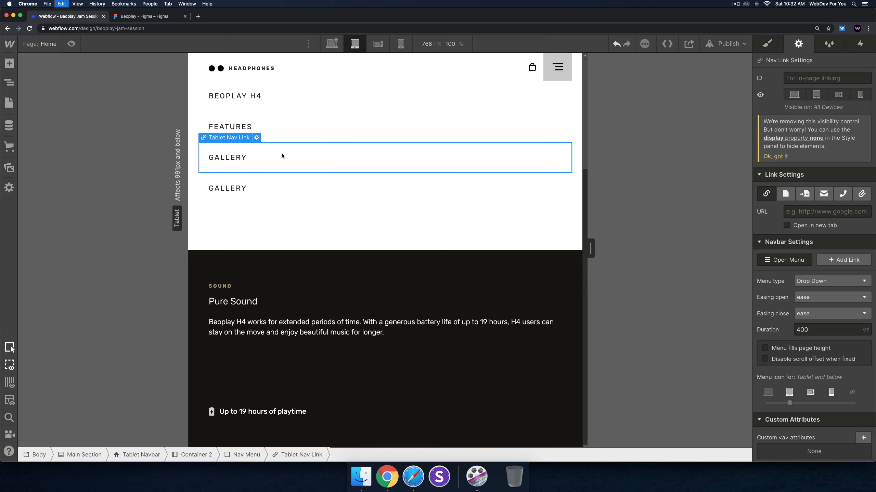
Check the remaining desktop link names and change the first copied GALLERY link's text to TECH SPEC
{"action": "left_click", "coordinate": [332, 43]}
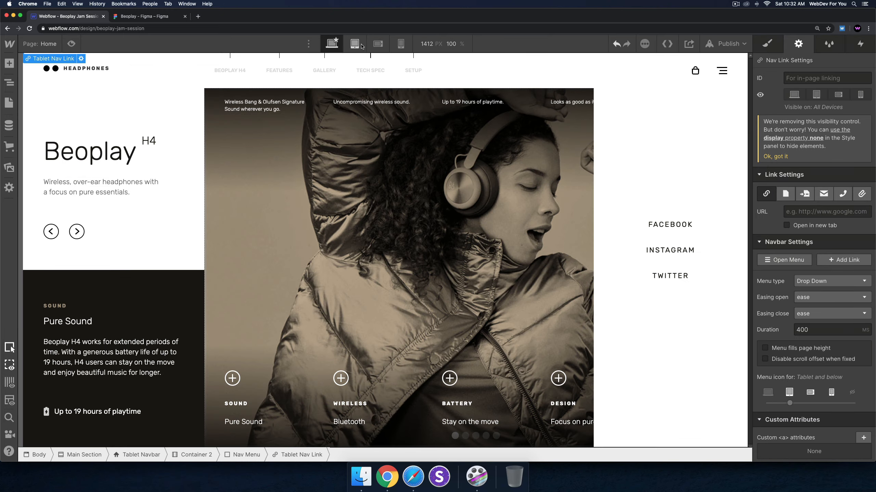
{"action": "left_click", "coordinate": [354, 44]}
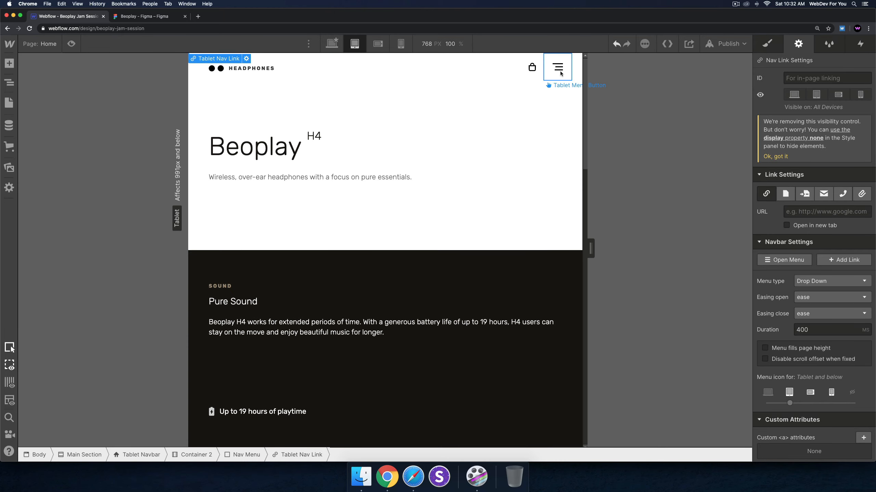
{"action": "left_click", "coordinate": [557, 67]}
{"action": "left_click", "coordinate": [784, 209]}
{"action": "left_click", "coordinate": [256, 188]}
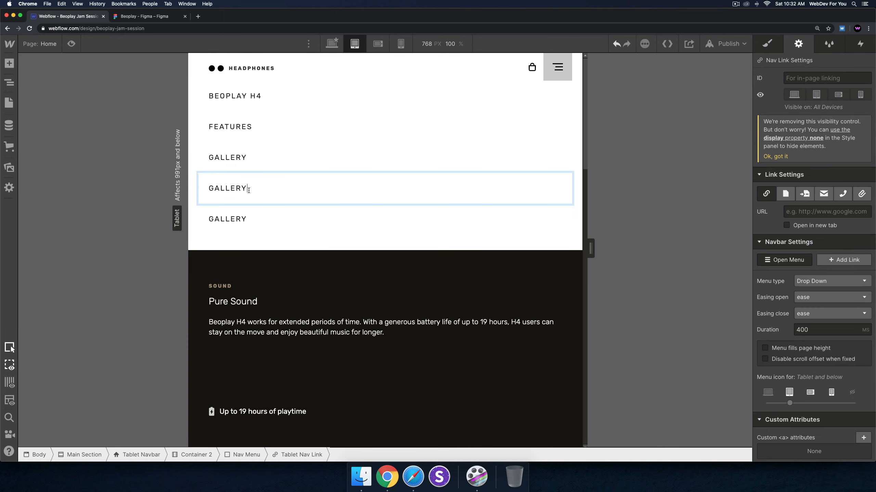
{"action": "double_click", "coordinate": [249, 191]}
{"action": "type", "text": "TECH SPEC"}
Change the last copied GALLERY link's text to SETUP
{"action": "left_click", "coordinate": [241, 218]}
{"action": "double_click", "coordinate": [242, 218]}
{"action": "type", "text": "SETUP"}
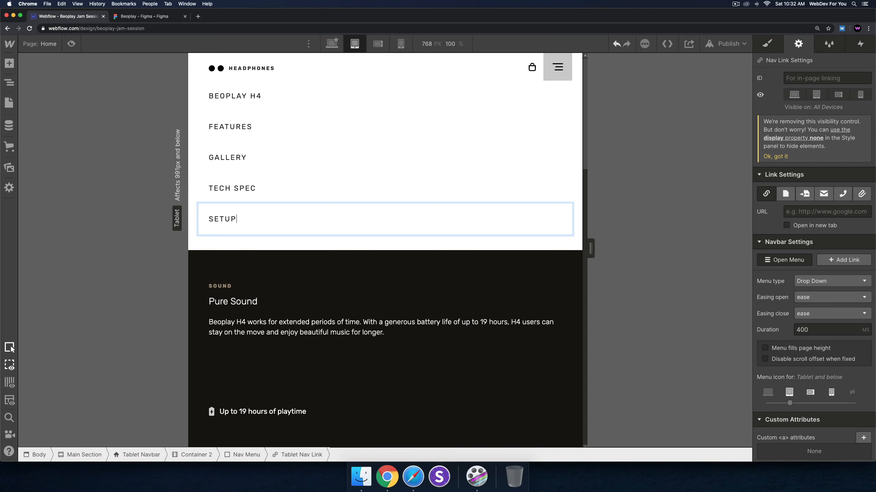
Duplicate the SETUP link at the end of the dropdown menu
{"action": "key", "text": "Escape"}
{"action": "key", "text": "super+d"}
{"action": "key", "text": "super+d"}
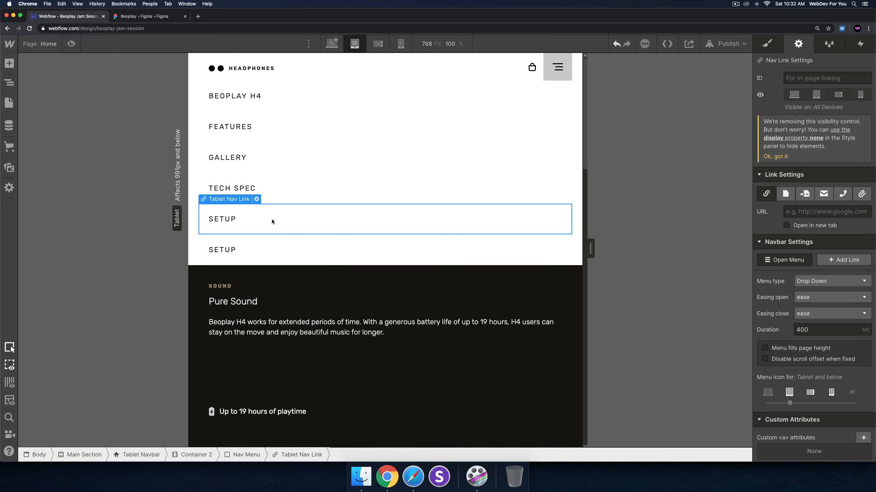
Paste two more SETUP link copies into the dropdown menu and change the first copy's text to FACEBOOK
{"action": "key", "text": "super+v"}
{"action": "double_click", "coordinate": [231, 251]}
{"action": "left_click_drag", "start_coordinate": [252, 250], "coordinate": [212, 250]}
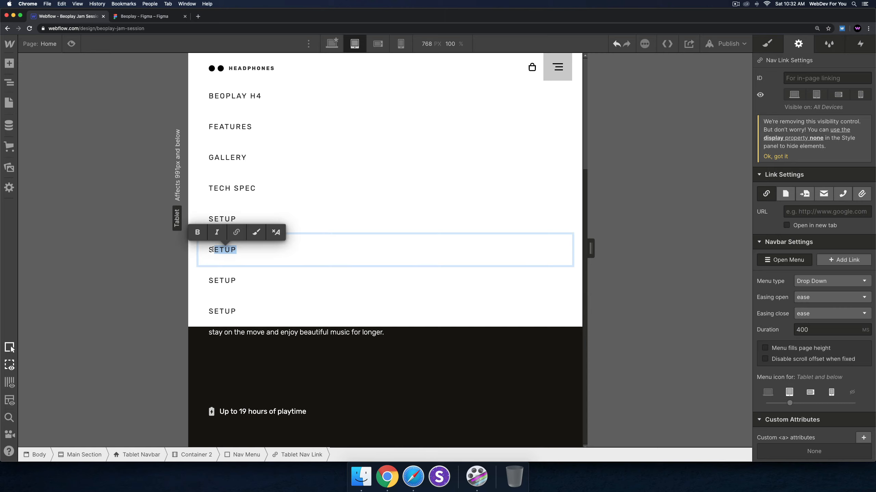
{"action": "key", "text": "BackSpace"}
{"action": "key", "text": "BackSpace"}
{"action": "type", "text": "FACEBOOK"}
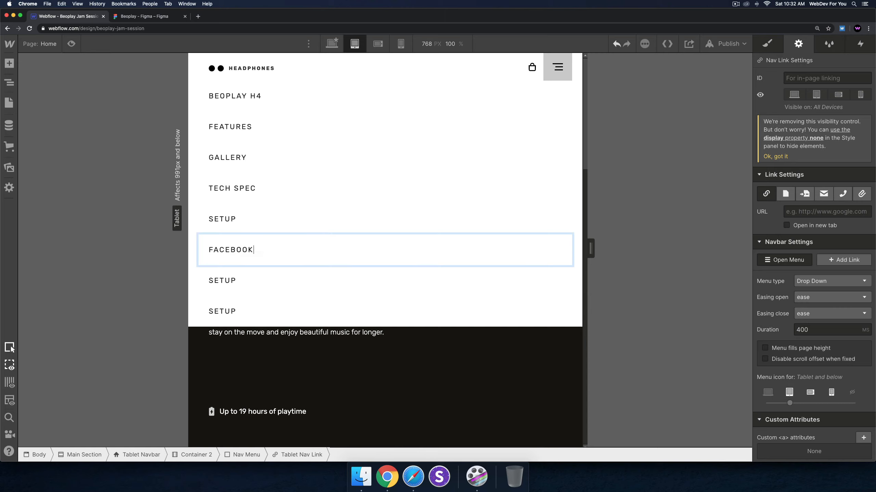
Change the text of the copied SETUP link directly below FACEBOOK to INSTAGRAM
{"action": "double_click", "coordinate": [235, 287]}
{"action": "double_click", "coordinate": [222, 280]}
{"action": "type", "text": "INSTAGRAM"}
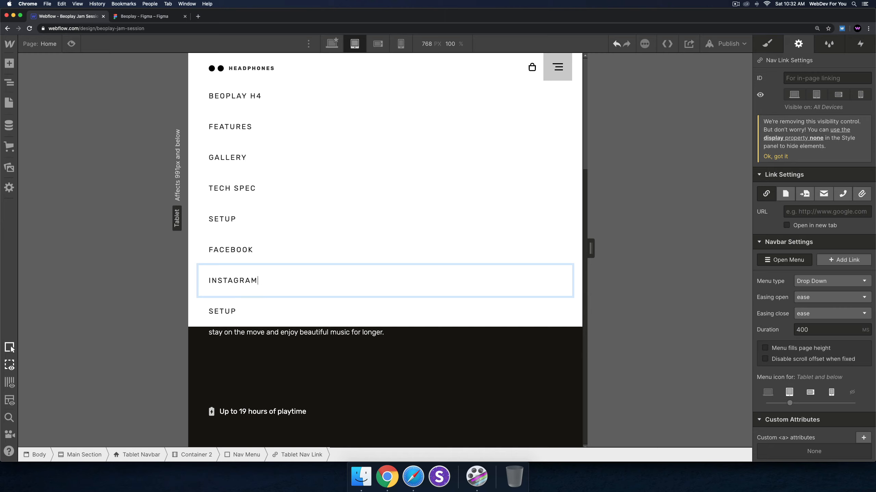
Change the text of the last SETUP link in the dropdown menu to TWITTER
{"action": "left_click", "coordinate": [252, 313]}
{"action": "double_click", "coordinate": [252, 313]}
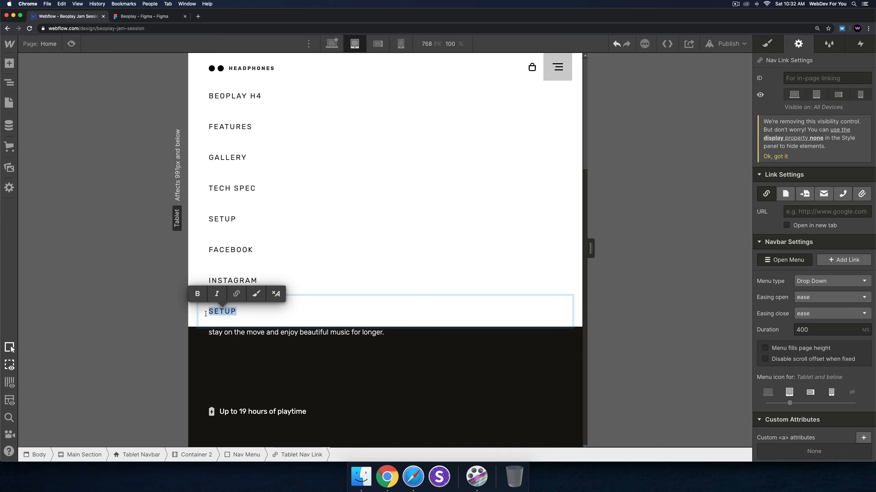
{"action": "type", "text": "TWITTER"}
{"action": "left_click", "coordinate": [287, 318]}
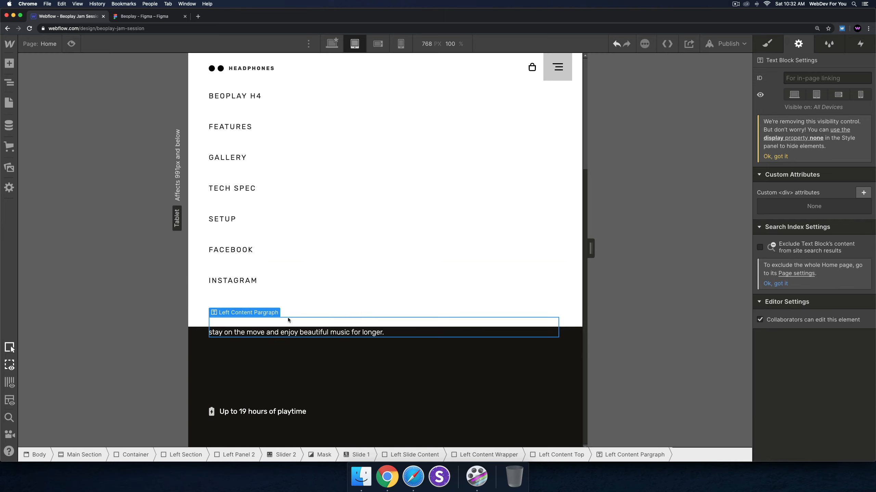
{"action": "left_click", "coordinate": [234, 300]}
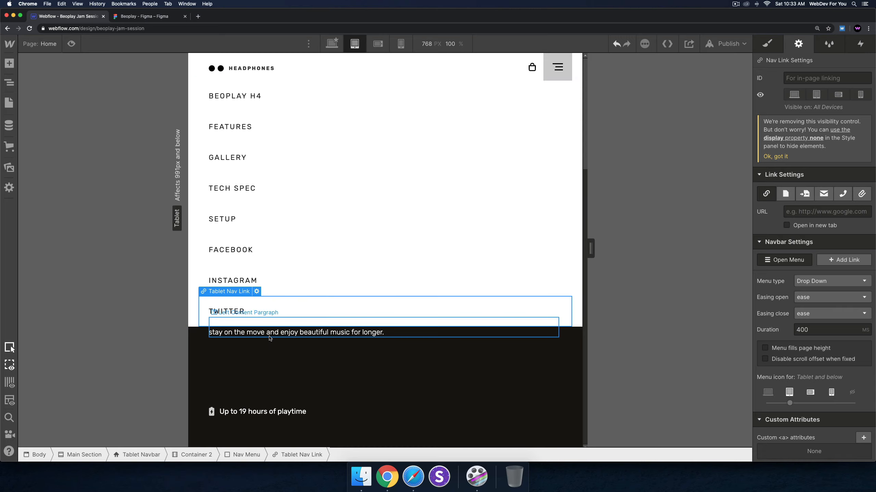
{"action": "left_click", "coordinate": [333, 256]}
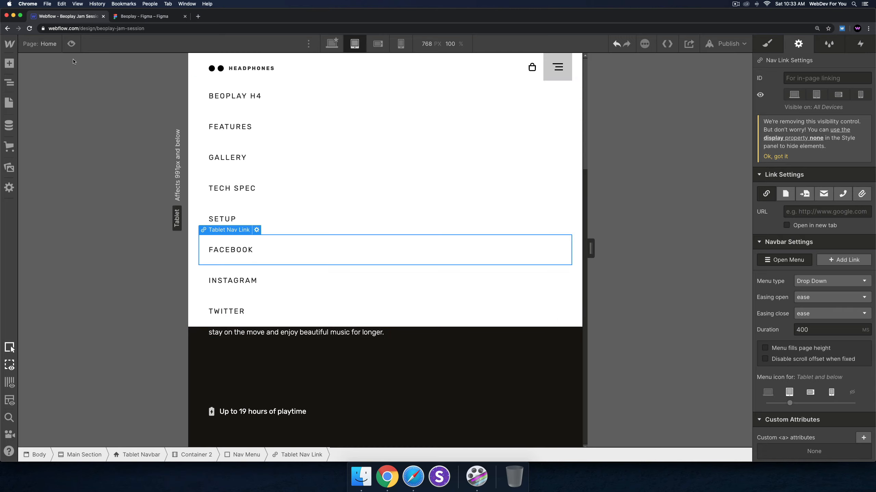
Preview the page at tablet size with the dropdown menu open to check its links, and return to editing
{"action": "left_click", "coordinate": [71, 43]}
{"action": "left_click", "coordinate": [609, 68]}
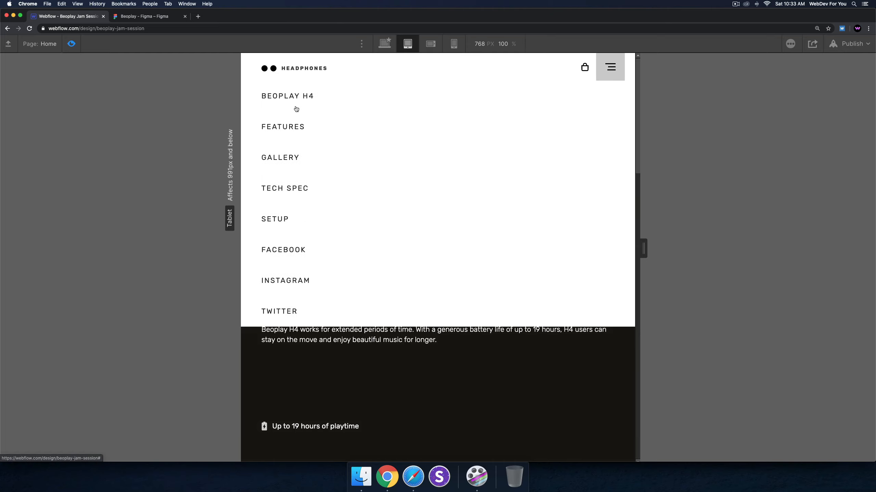
{"action": "left_click", "coordinate": [72, 44]}
{"action": "left_click", "coordinate": [551, 76]}
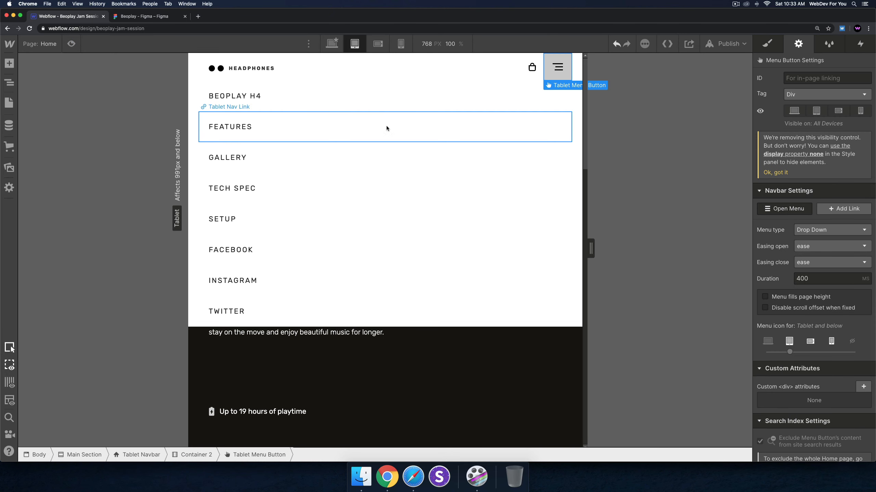
Give the Tablet Nav Link class a solid 1 px bottom border in black (#000000) with 10% opacity
{"action": "left_click", "coordinate": [387, 102]}
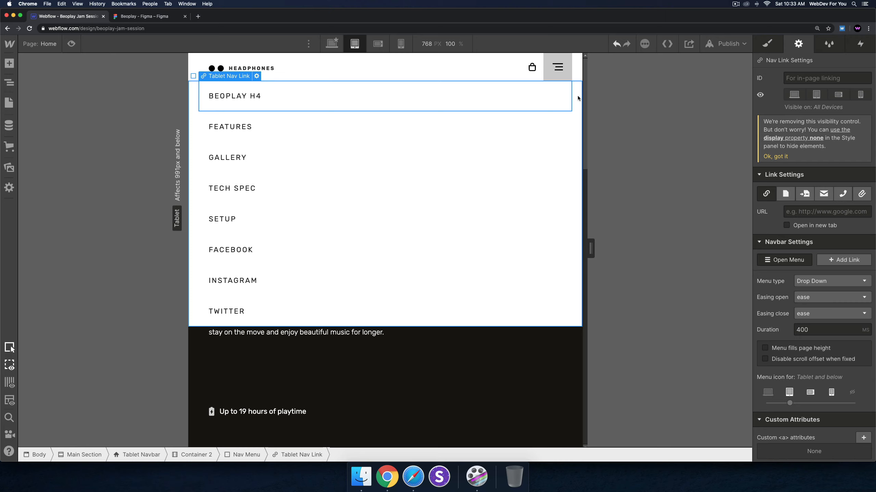
{"action": "left_click", "coordinate": [767, 43]}
{"action": "scroll", "coordinate": [817, 295], "scroll_direction": "down", "scroll_amount": 10}
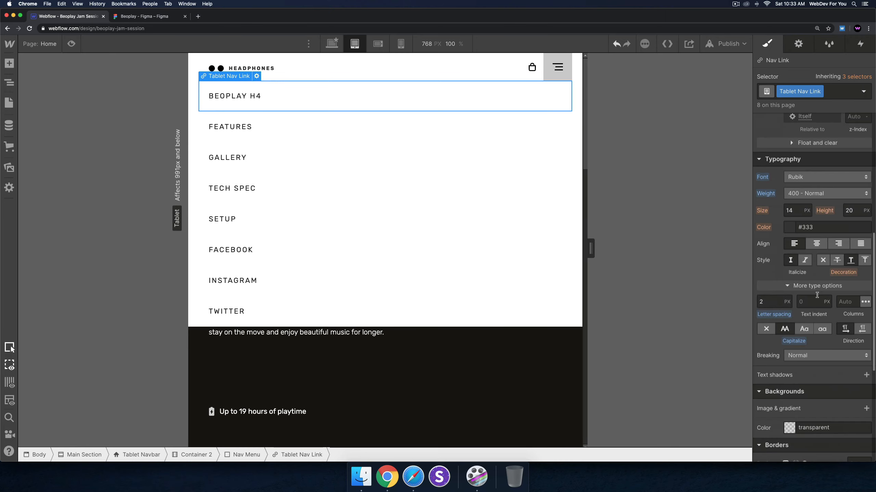
{"action": "scroll", "coordinate": [817, 295], "scroll_direction": "down", "scroll_amount": 8}
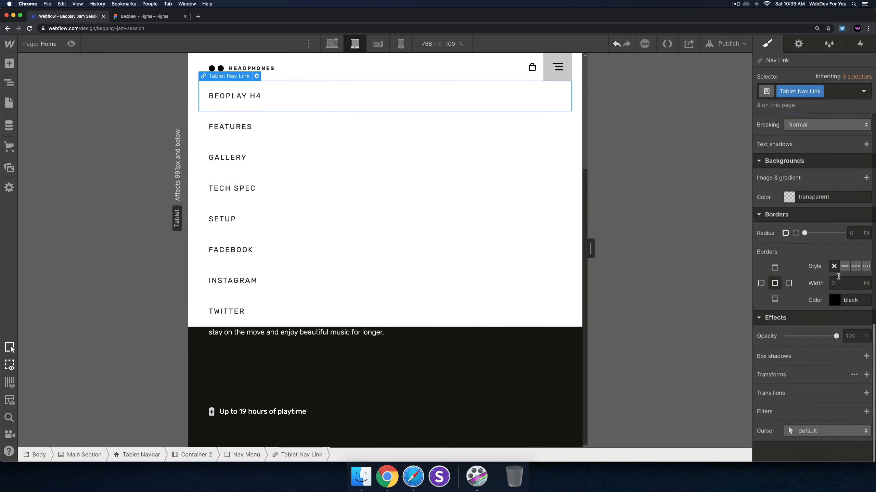
{"action": "left_click", "coordinate": [774, 299]}
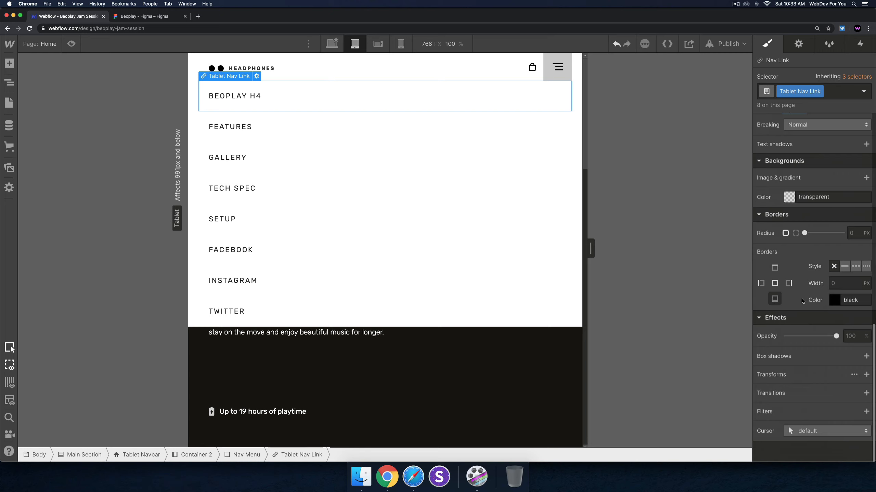
{"action": "left_click", "coordinate": [835, 303]}
{"action": "left_click", "coordinate": [862, 246]}
{"action": "type", "text": "90"}
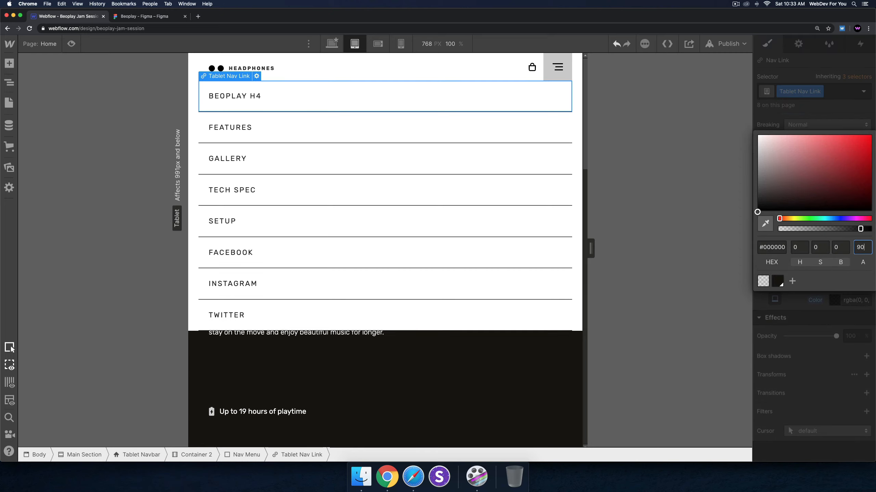
{"action": "key", "text": "BackSpace"}
{"action": "key", "text": "BackSpace"}
{"action": "type", "text": "10"}
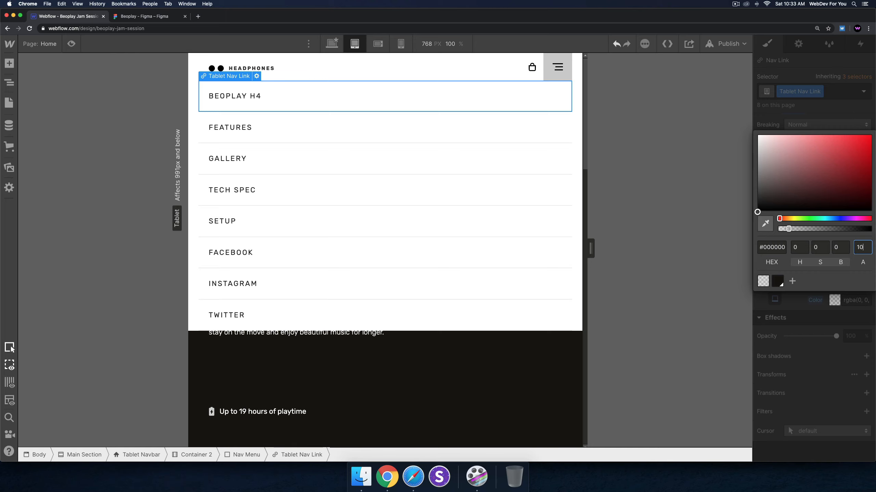
{"action": "left_click", "coordinate": [279, 196]}
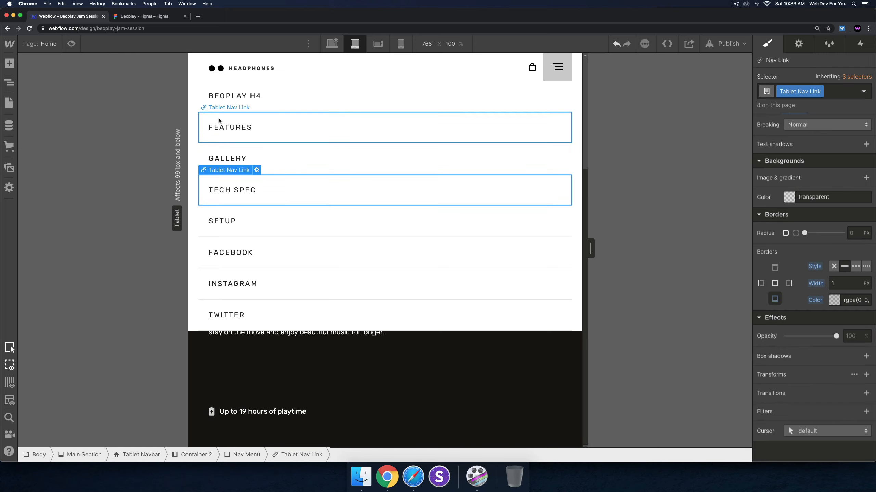
Set the dropdown Nav Menu's top and bottom padding to 30 px
{"action": "left_click", "coordinate": [199, 109]}
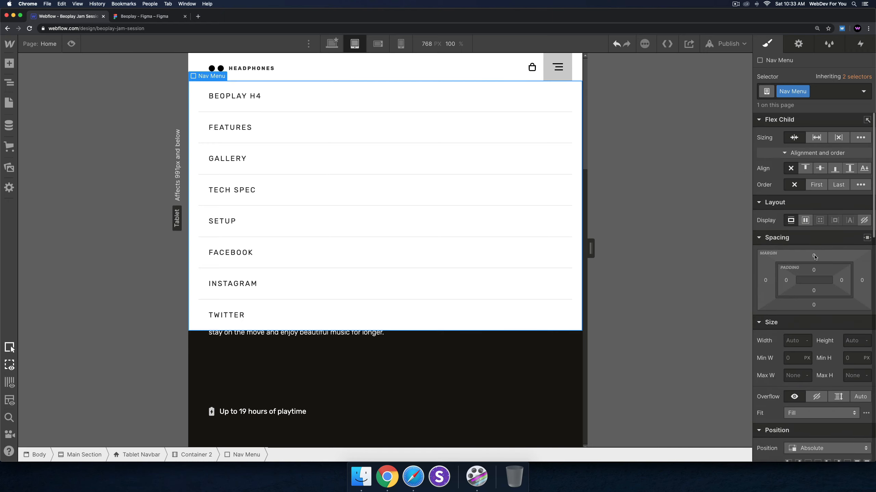
{"action": "left_click_drag", "start_coordinate": [815, 257], "coordinate": [814, 286]}
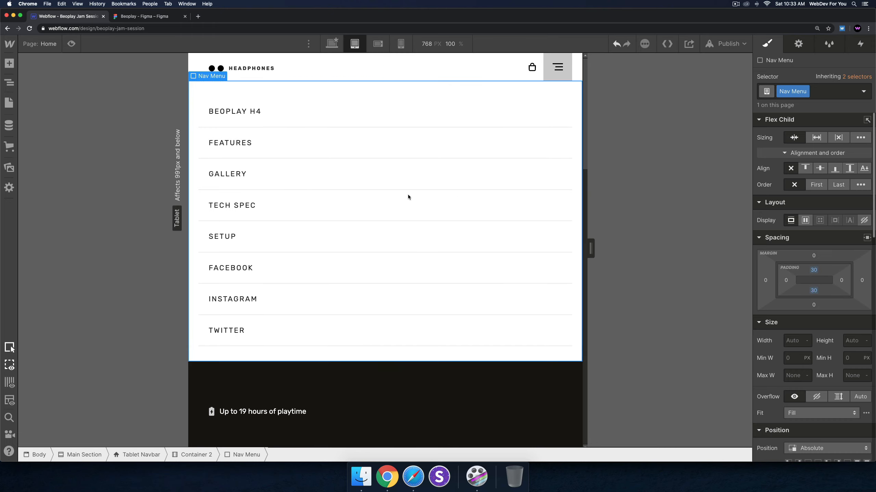
{"action": "left_click", "coordinate": [409, 195]}
Preview the tablet page and test opening and closing the dropdown menu
{"action": "key", "text": "super+shift+p"}
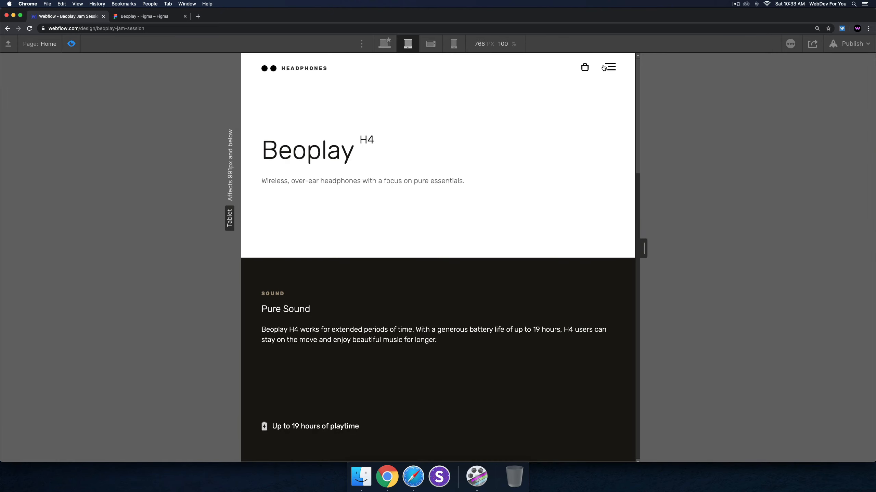
{"action": "left_click", "coordinate": [604, 67]}
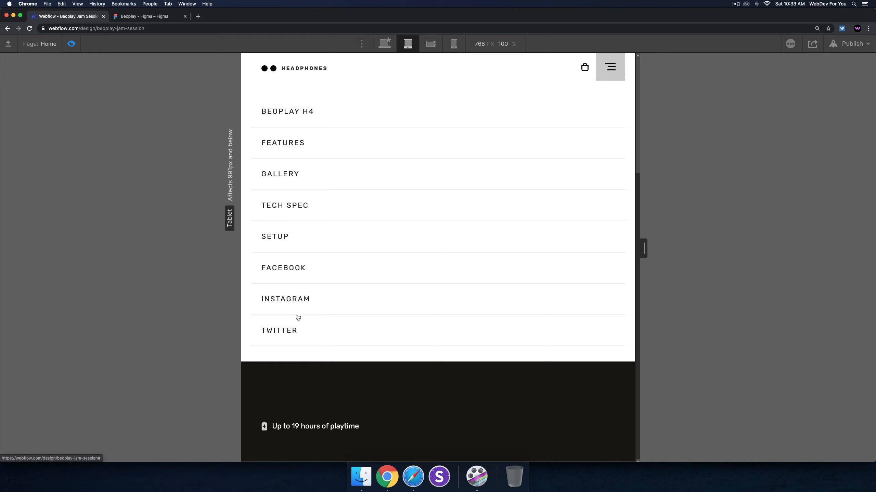
{"action": "left_click", "coordinate": [610, 67]}
{"action": "left_click", "coordinate": [609, 67]}
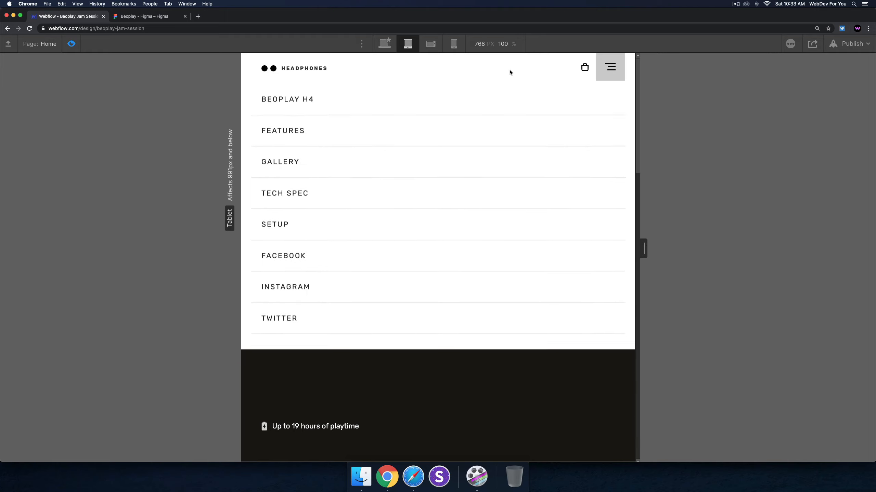
Preview the dropdown menu at the mobile landscape and mobile portrait breakpoints, and return to editing at tablet size
{"action": "left_click", "coordinate": [430, 44]}
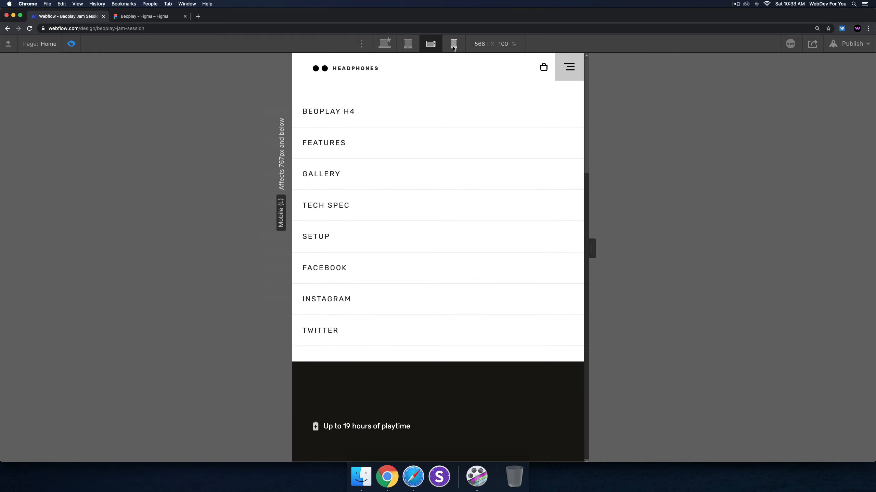
{"action": "left_click", "coordinate": [454, 44]}
{"action": "left_click", "coordinate": [503, 70]}
{"action": "left_click", "coordinate": [504, 69]}
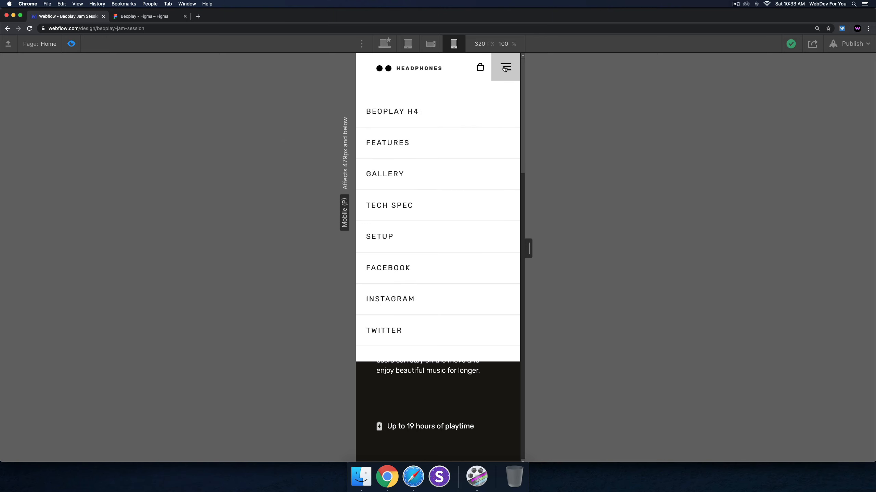
{"action": "left_click", "coordinate": [504, 69]}
{"action": "left_click", "coordinate": [504, 69]}
{"action": "left_click", "coordinate": [504, 69]}
{"action": "left_click", "coordinate": [407, 44]}
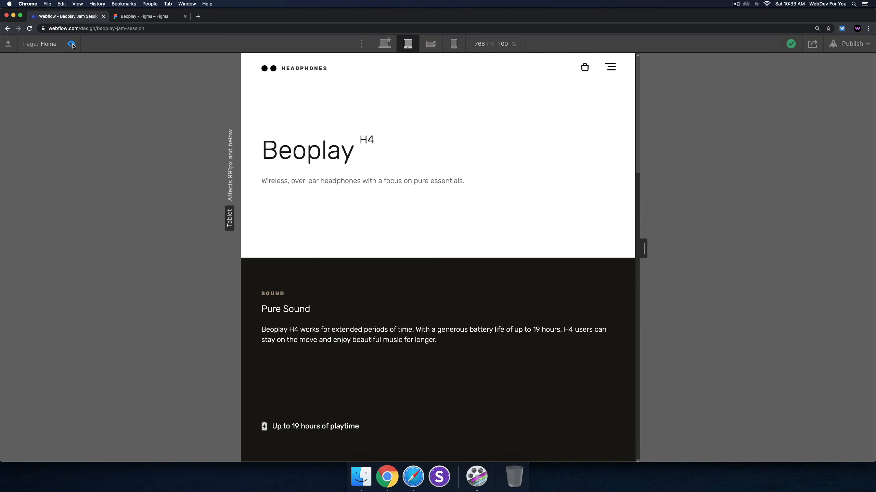
{"action": "key", "text": "super+shift+p"}
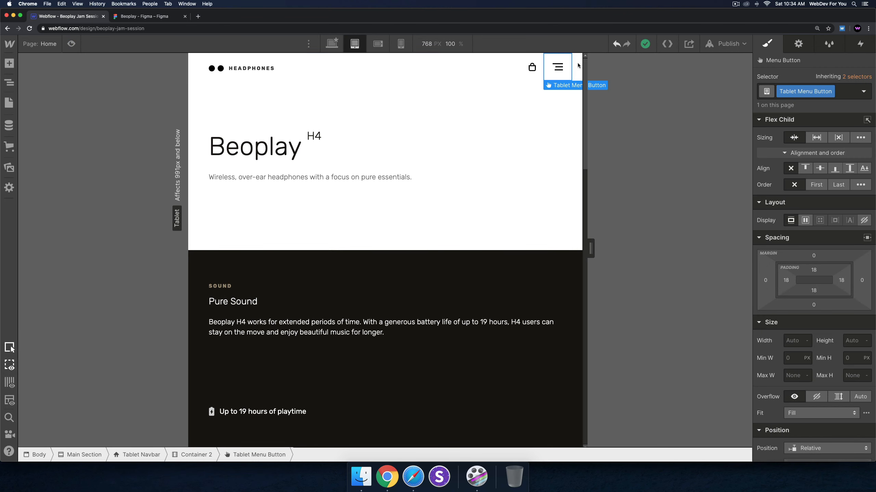
{"action": "left_click", "coordinate": [558, 66]}
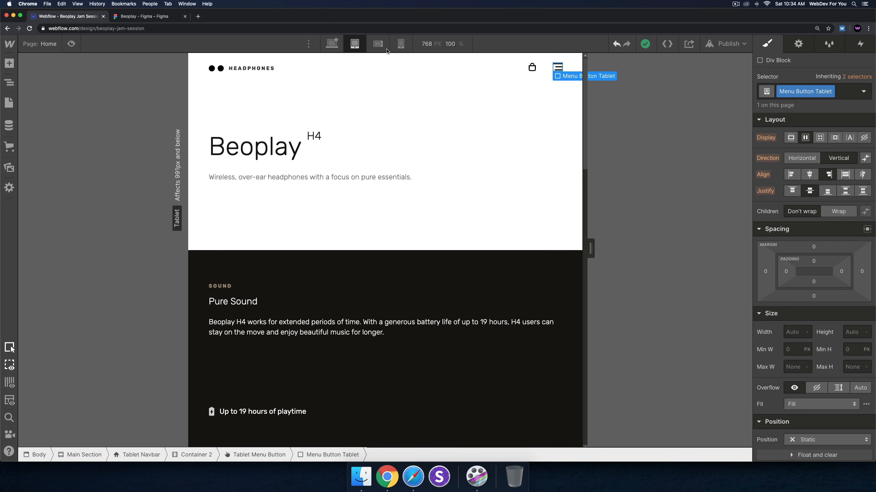
{"action": "left_click", "coordinate": [333, 44]}
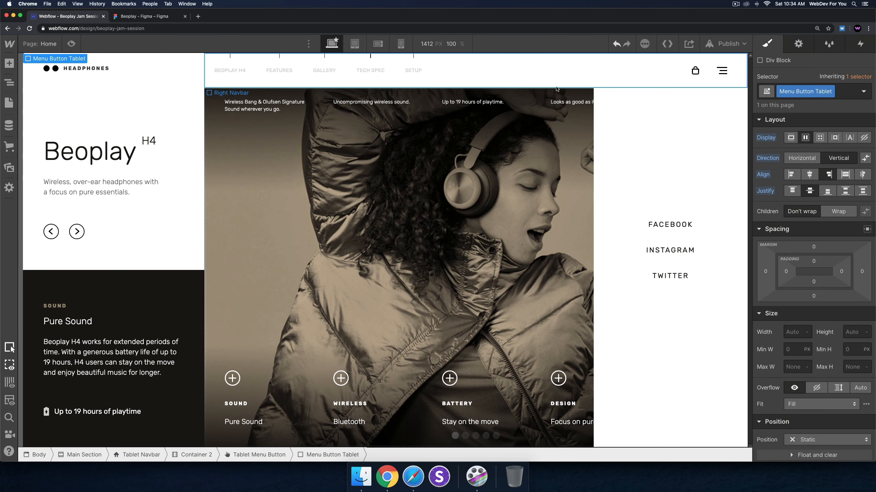
{"action": "left_click", "coordinate": [354, 44]}
{"action": "left_click", "coordinate": [550, 66]}
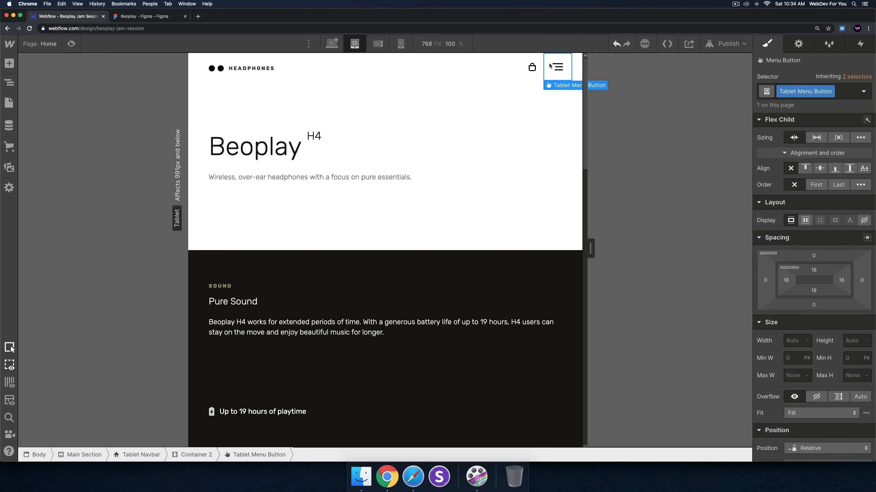
{"action": "left_click", "coordinate": [539, 73]}
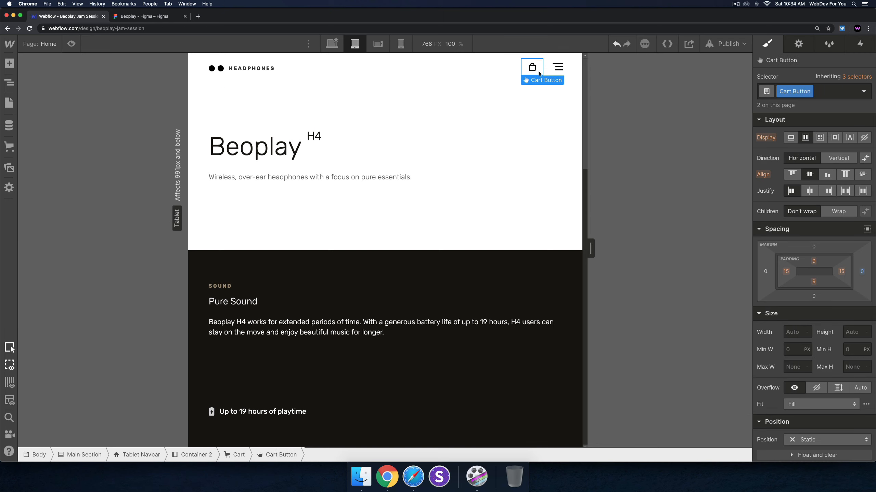
{"action": "left_click", "coordinate": [451, 70]}
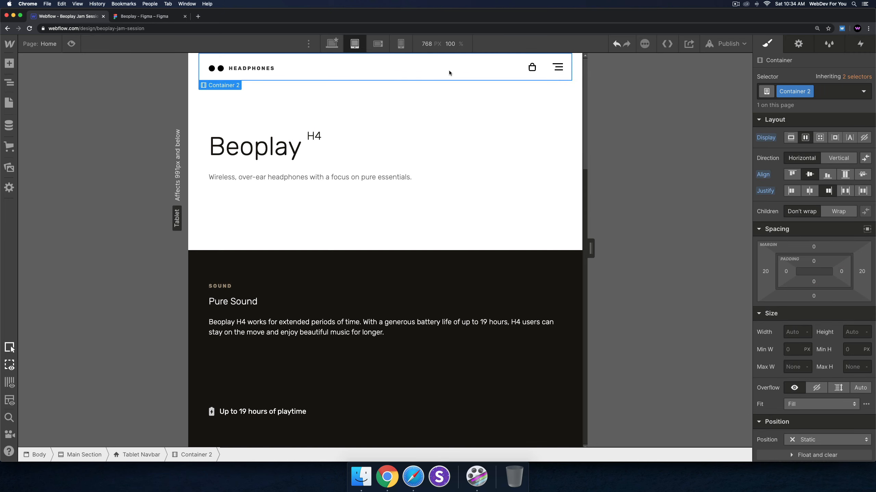
Show the dropdown menu and set the Tablet Menu Button's open-state background color to white (#ffffff) with 0% opacity
{"action": "left_click", "coordinate": [551, 78]}
{"action": "left_click", "coordinate": [798, 44]}
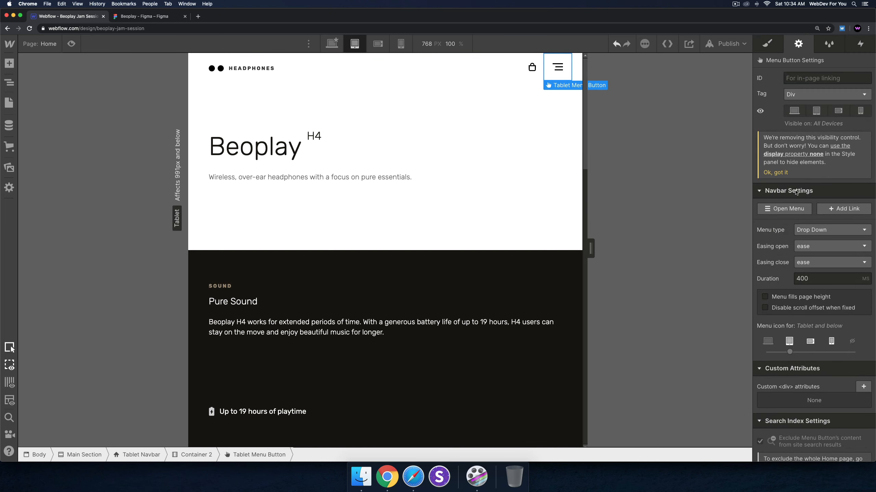
{"action": "left_click", "coordinate": [774, 210]}
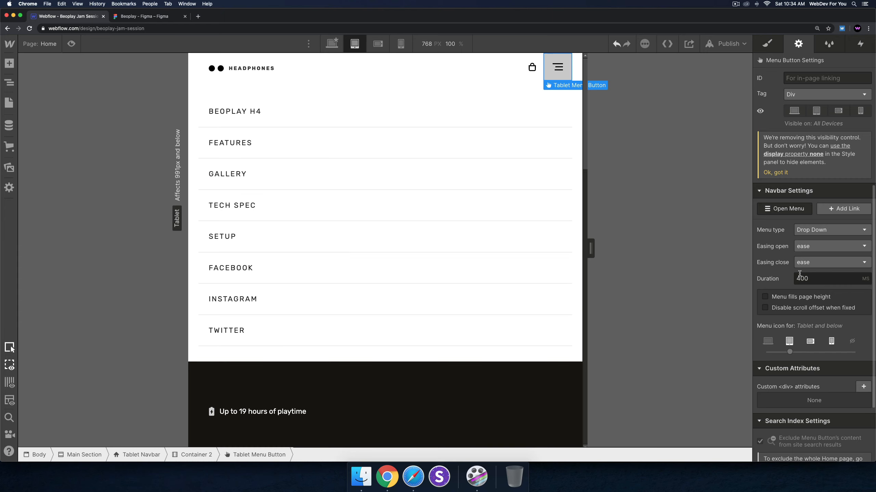
{"action": "left_click", "coordinate": [768, 42]}
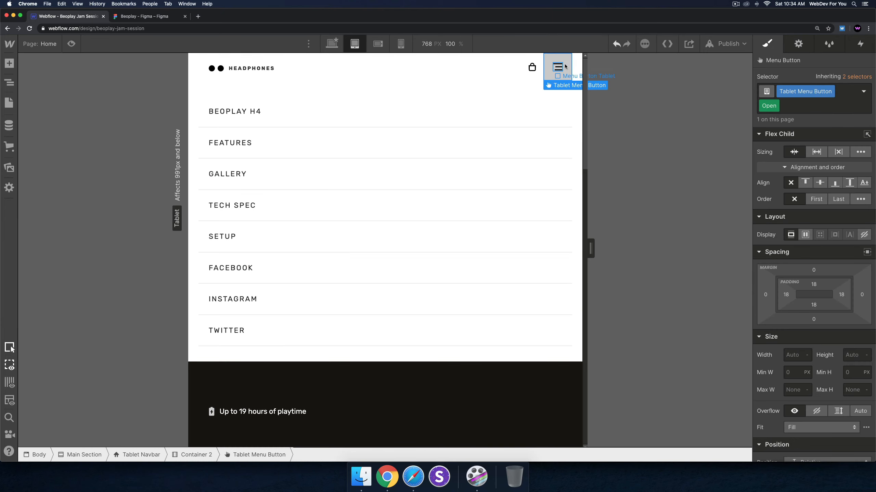
{"action": "scroll", "coordinate": [814, 243], "scroll_direction": "down", "scroll_amount": 8}
{"action": "scroll", "coordinate": [814, 243], "scroll_direction": "down", "scroll_amount": 5}
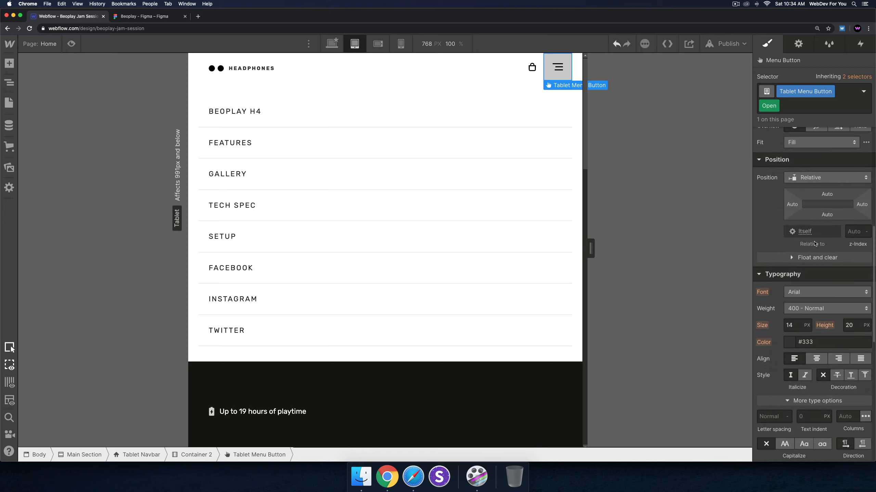
{"action": "left_click", "coordinate": [788, 368]}
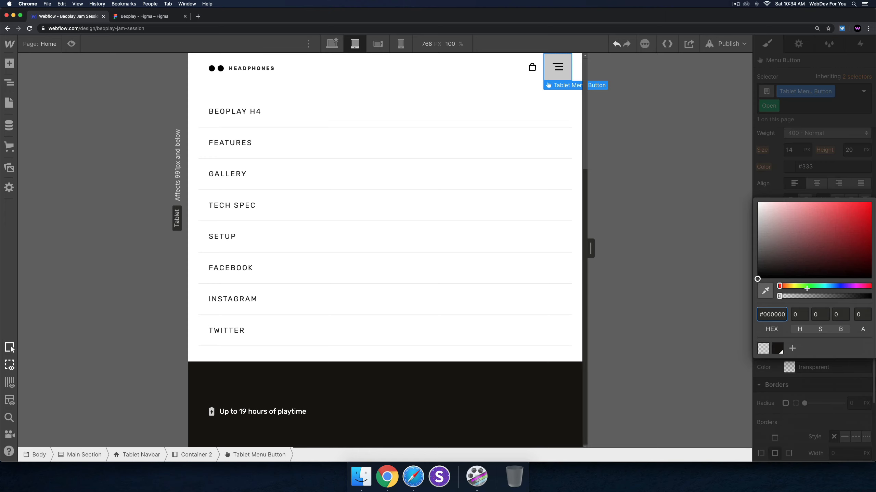
{"action": "left_click", "coordinate": [815, 241]}
{"action": "left_click_drag", "start_coordinate": [794, 221], "coordinate": [748, 200]}
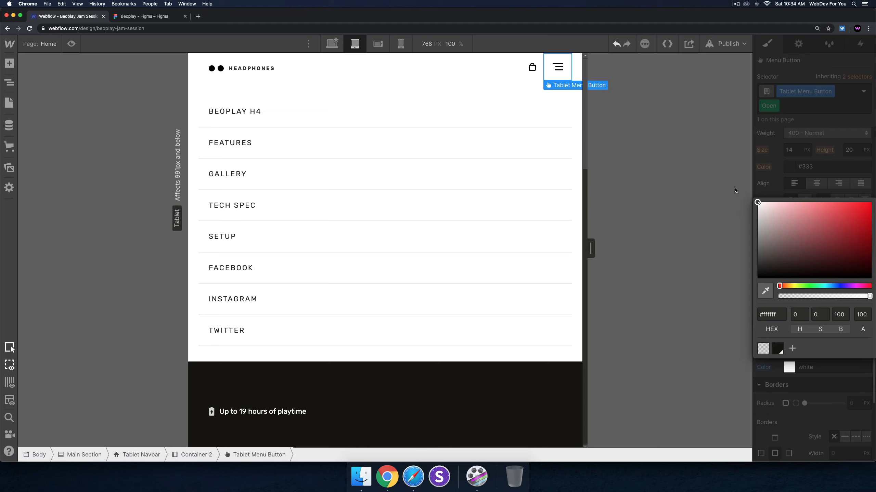
{"action": "left_click_drag", "start_coordinate": [869, 296], "coordinate": [764, 293]}
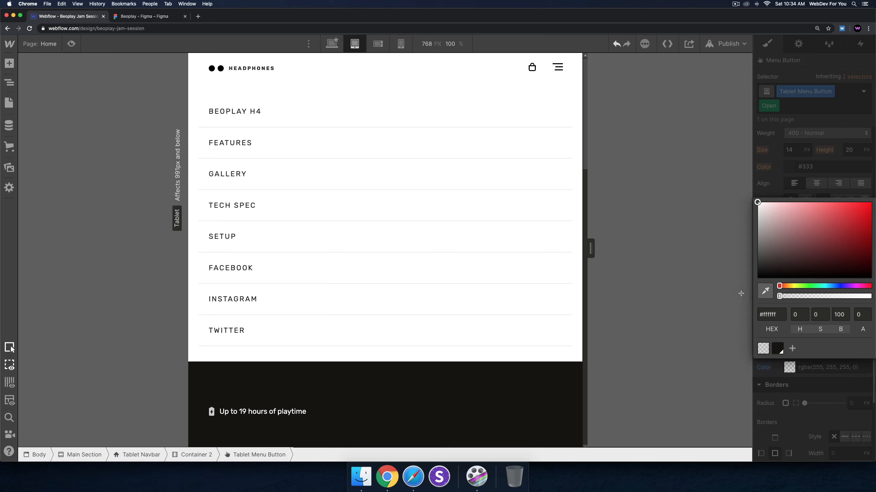
{"action": "left_click", "coordinate": [831, 383]}
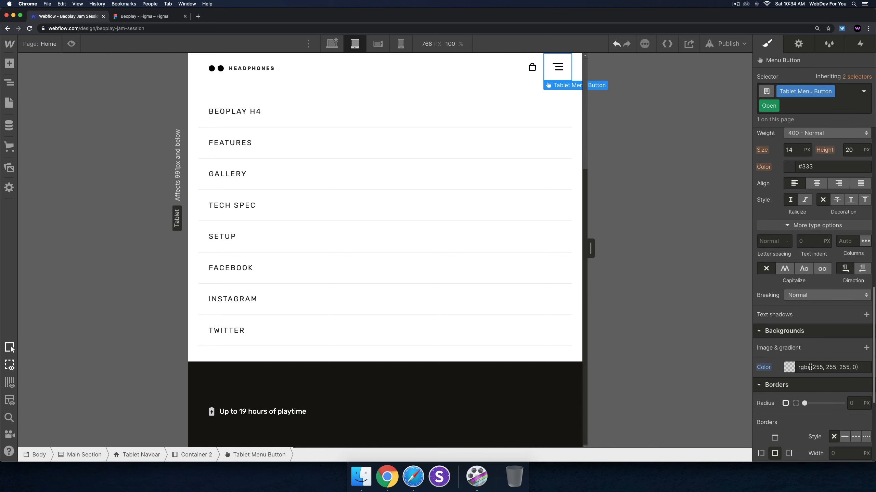
{"action": "left_click", "coordinate": [760, 107]}
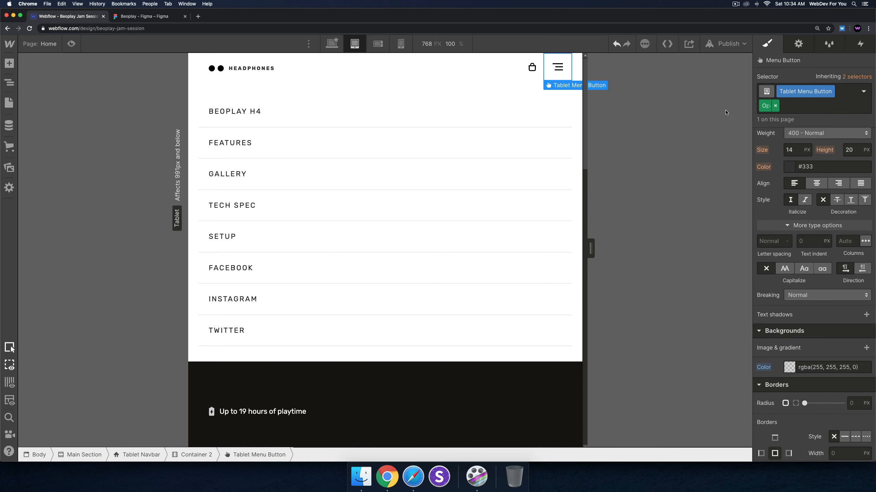
Preview the tablet page and test opening and closing the dropdown menu repeatedly to check the menu button's open state
{"action": "key", "text": "super+shift+p"}
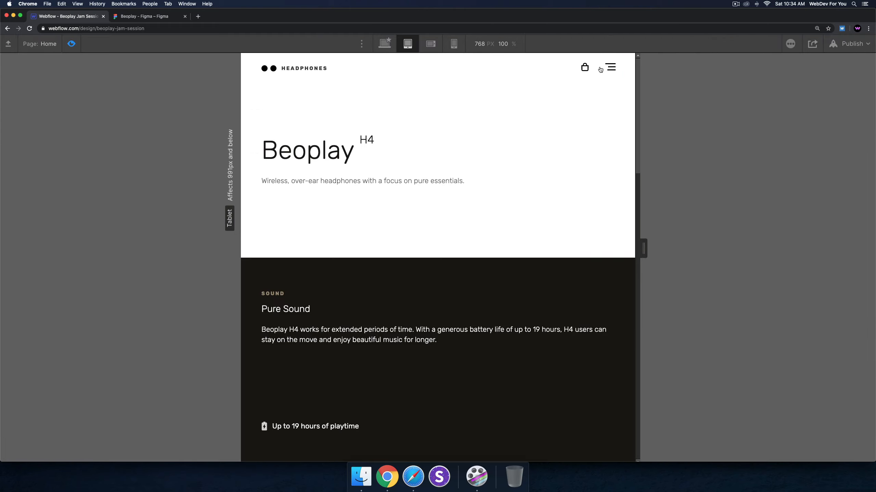
{"action": "left_click", "coordinate": [611, 69]}
{"action": "left_click", "coordinate": [611, 80]}
{"action": "left_click", "coordinate": [611, 82]}
{"action": "left_click", "coordinate": [611, 100]}
{"action": "left_click", "coordinate": [611, 100]}
{"action": "left_click", "coordinate": [610, 67]}
{"action": "left_click", "coordinate": [611, 65]}
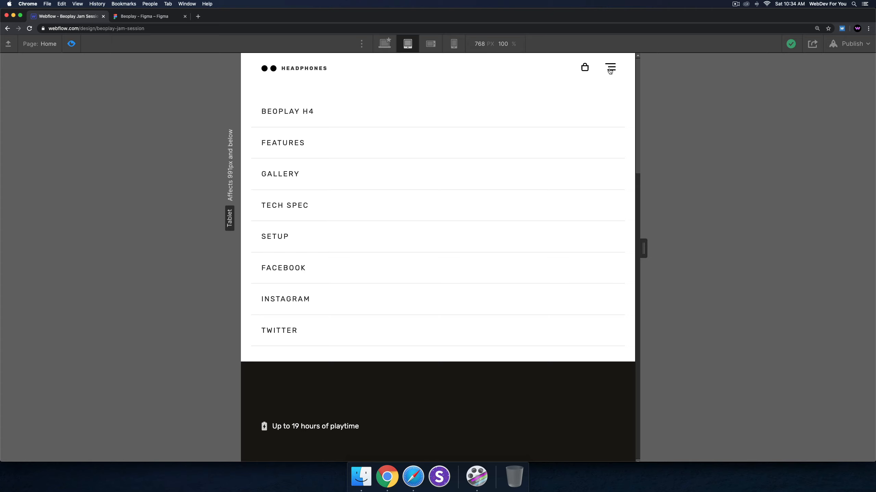
{"action": "left_click", "coordinate": [610, 71]}
{"action": "left_click", "coordinate": [613, 81]}
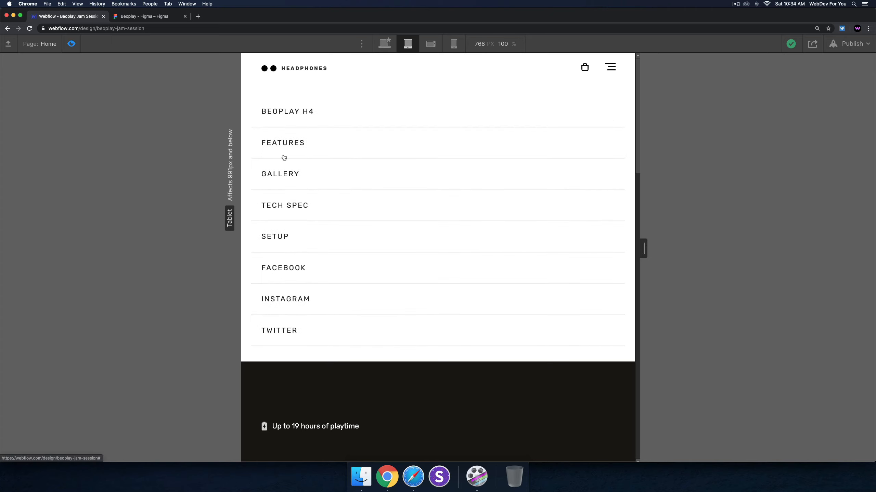
{"action": "left_click", "coordinate": [611, 70]}
{"action": "left_click", "coordinate": [614, 70]}
{"action": "left_click", "coordinate": [612, 71]}
{"action": "left_click", "coordinate": [612, 73]}
{"action": "left_click", "coordinate": [608, 71]}
{"action": "left_click", "coordinate": [611, 77]}
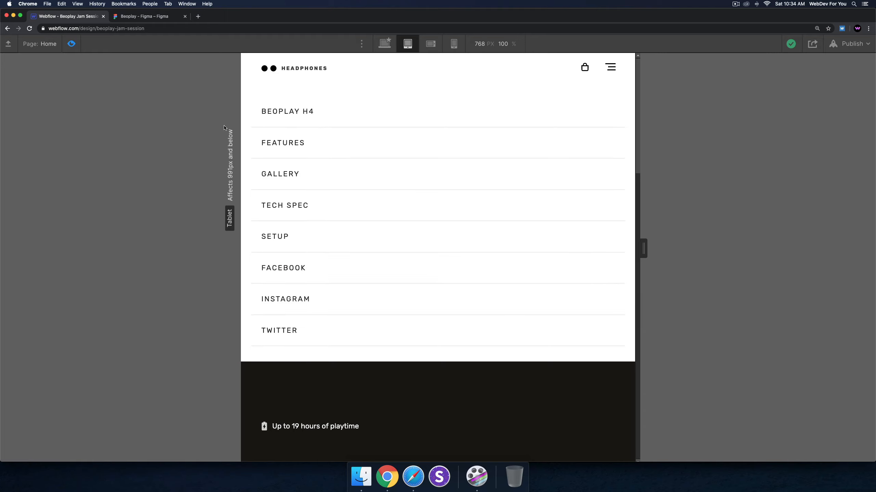
{"action": "left_click", "coordinate": [603, 77]}
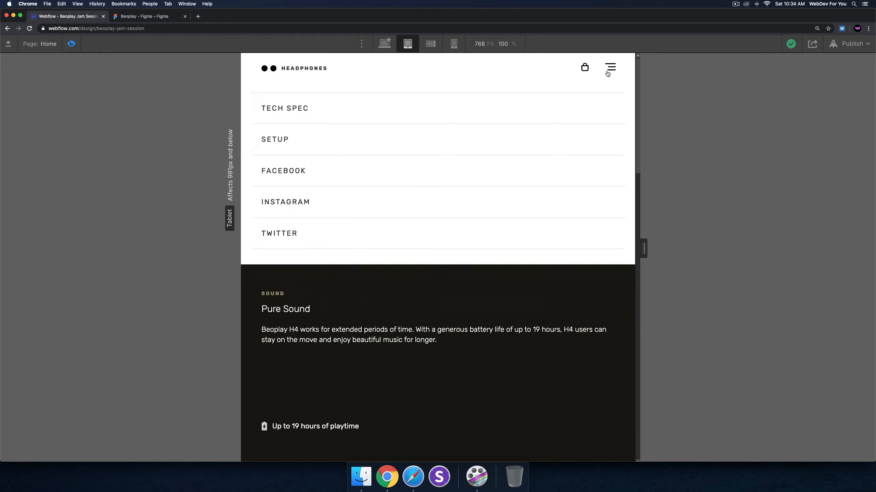
{"action": "left_click", "coordinate": [602, 70]}
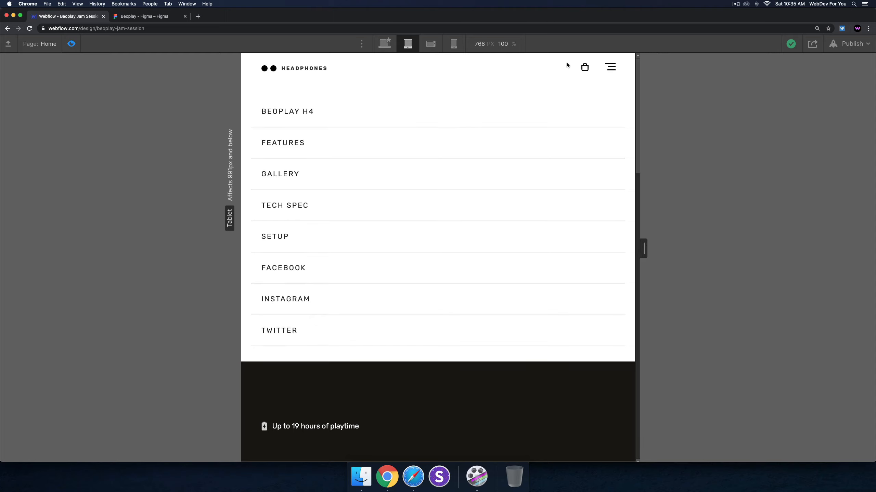
{"action": "left_click", "coordinate": [610, 70]}
{"action": "left_click", "coordinate": [610, 70]}
{"action": "left_click", "coordinate": [611, 70]}
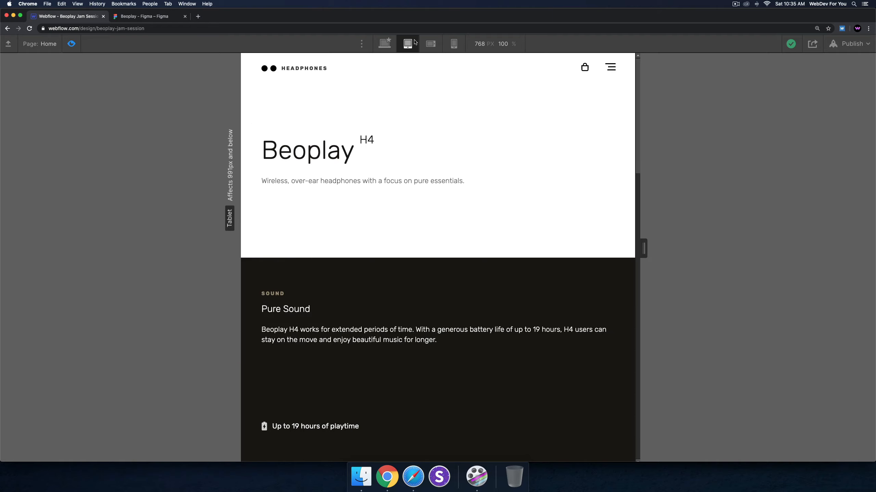
Preview the page at the mobile landscape, mobile portrait and desktop breakpoints
{"action": "left_click", "coordinate": [430, 44]}
{"action": "left_click", "coordinate": [454, 44]}
{"action": "left_click", "coordinate": [382, 44]}
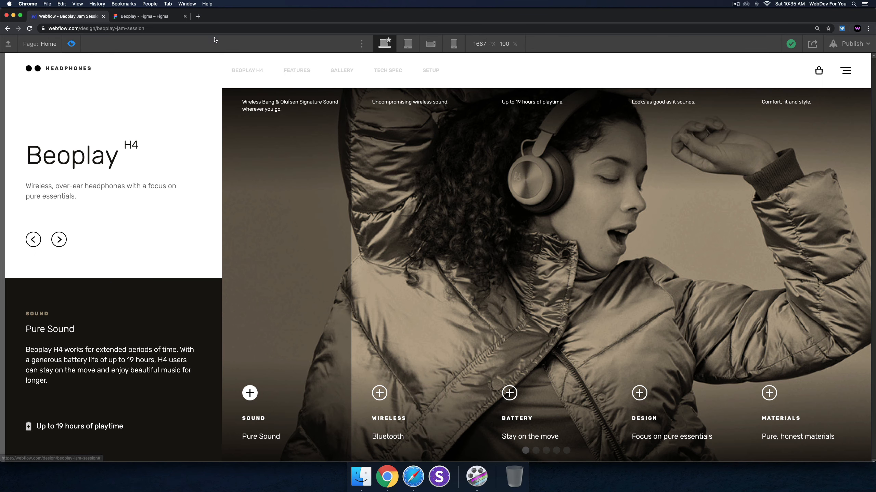
Publish the site to its webflow.io subdomain and open the live page
{"action": "left_click", "coordinate": [853, 44]}
{"action": "left_click", "coordinate": [797, 172]}
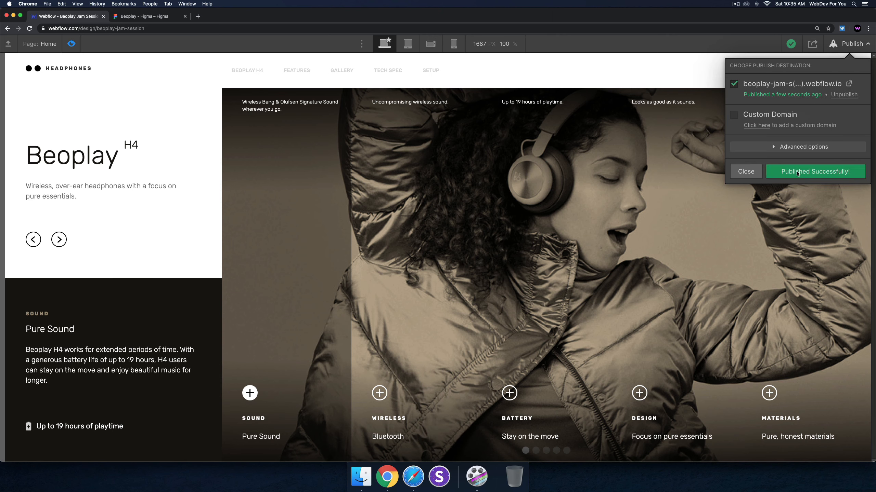
{"action": "left_click", "coordinate": [848, 83]}
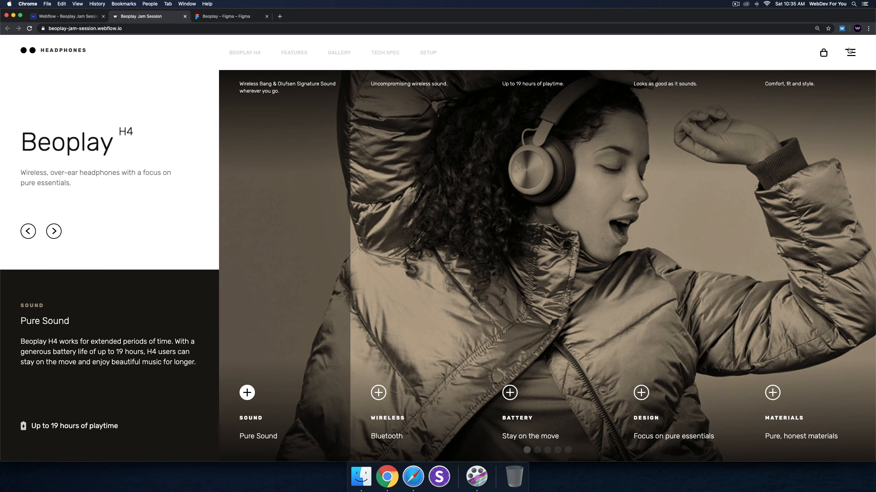
Test the header controls on the live desktop page and advance the hero slider three slides
{"action": "left_click", "coordinate": [822, 54]}
{"action": "left_click", "coordinate": [805, 56]}
{"action": "left_click", "coordinate": [55, 237]}
{"action": "left_click", "coordinate": [55, 237]}
{"action": "left_click", "coordinate": [55, 237]}
Inspect the live page in an emulated Galaxy S5 and test opening and closing the dropdown menu
{"action": "right_click", "coordinate": [160, 129]}
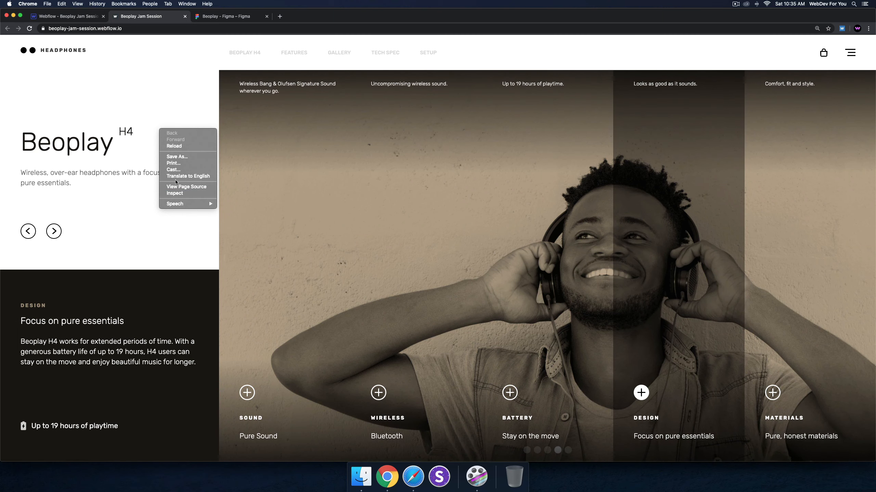
{"action": "left_click", "coordinate": [171, 194]}
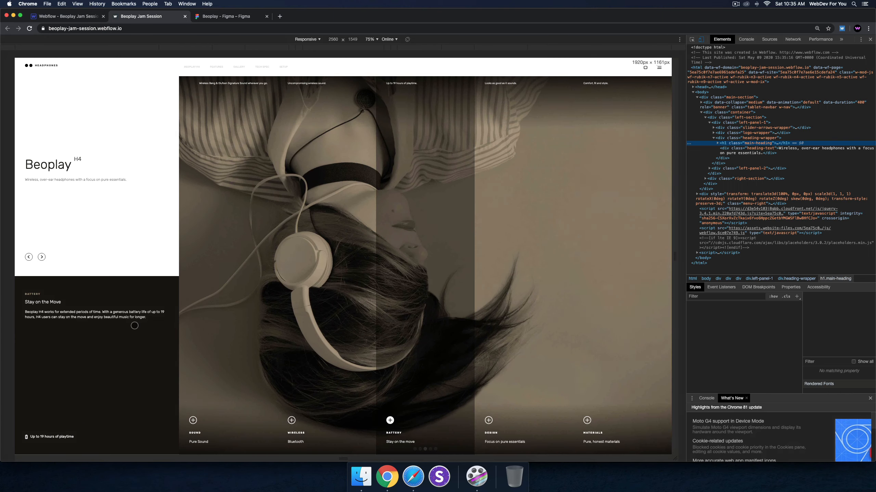
{"action": "left_click", "coordinate": [701, 39]}
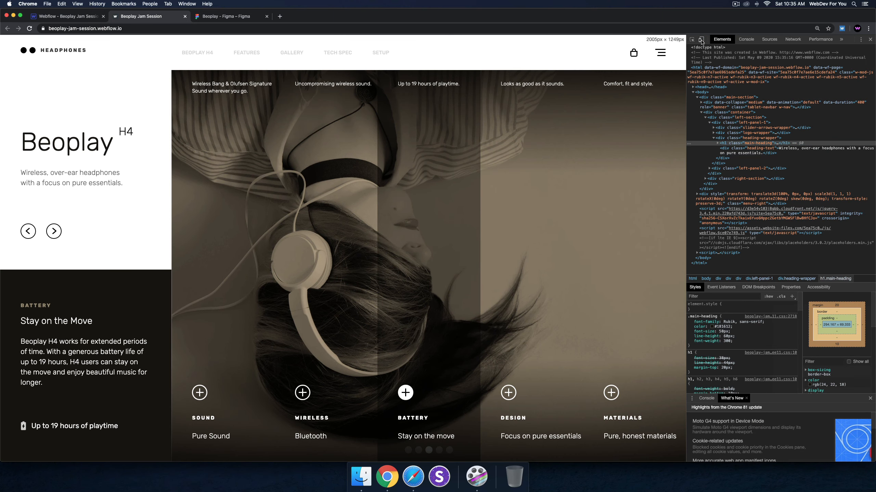
{"action": "left_click", "coordinate": [701, 40]}
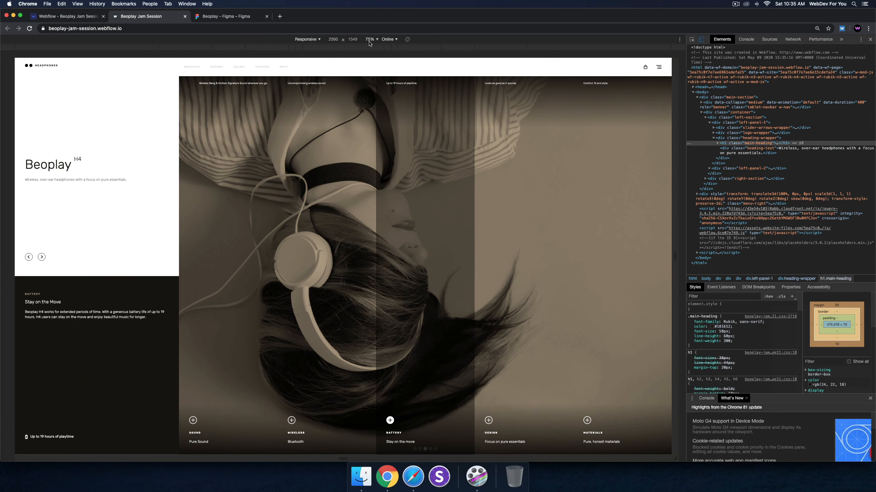
{"action": "left_click", "coordinate": [318, 40]}
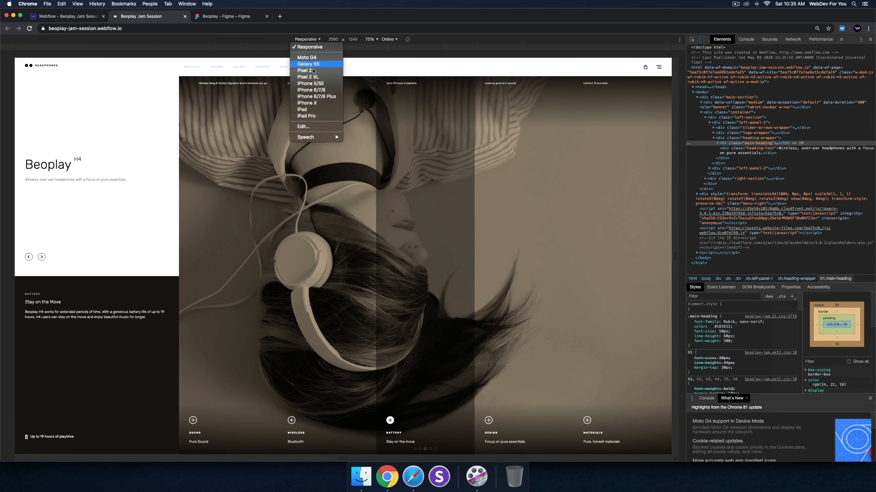
{"action": "left_click", "coordinate": [322, 74]}
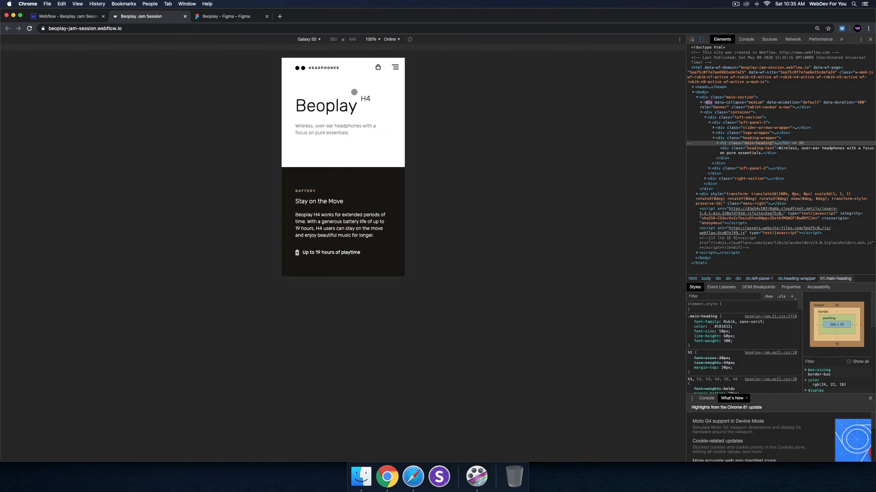
{"action": "left_click", "coordinate": [395, 67]}
{"action": "left_click", "coordinate": [396, 67]}
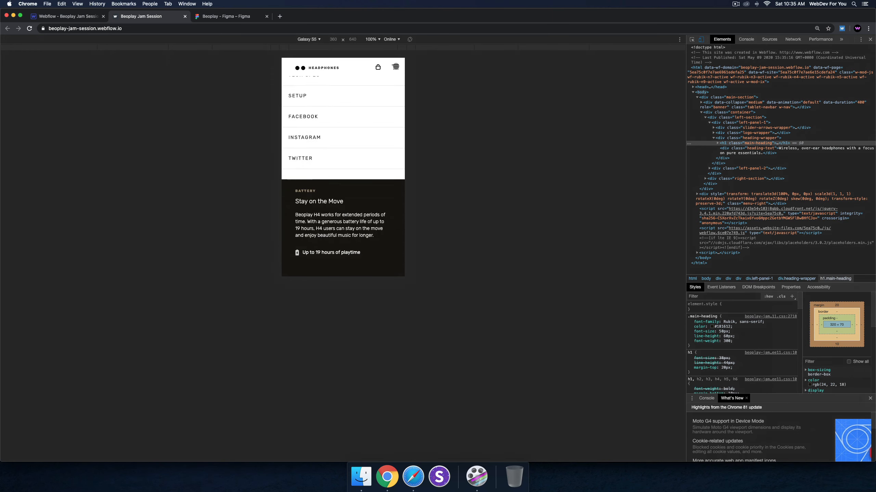
{"action": "left_click", "coordinate": [395, 66]}
{"action": "left_click", "coordinate": [395, 66]}
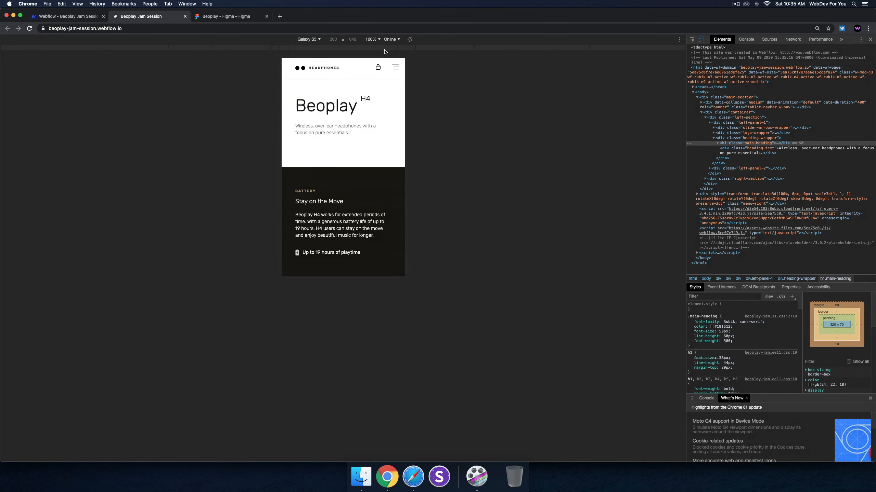
Test the dropdown menu in an emulated Pixel 2, and return to the Webflow project and dismiss its publishing options
{"action": "left_click", "coordinate": [309, 40]}
{"action": "left_click", "coordinate": [305, 76]}
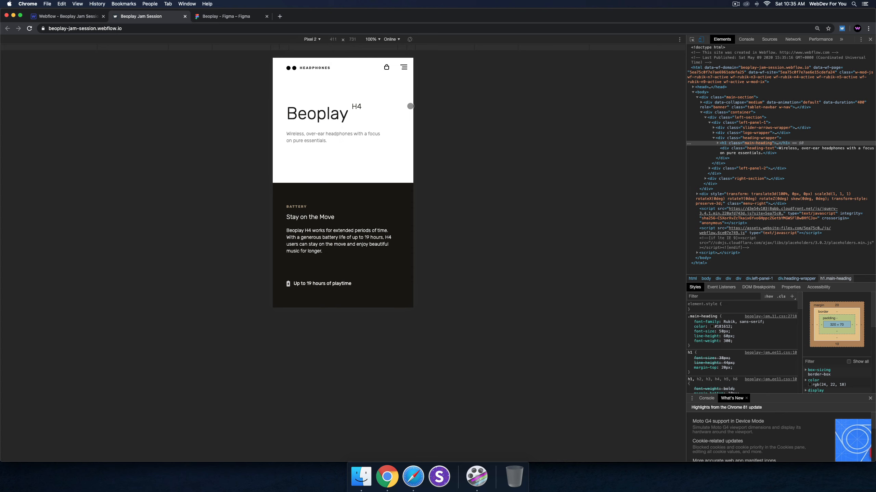
{"action": "left_click", "coordinate": [401, 65]}
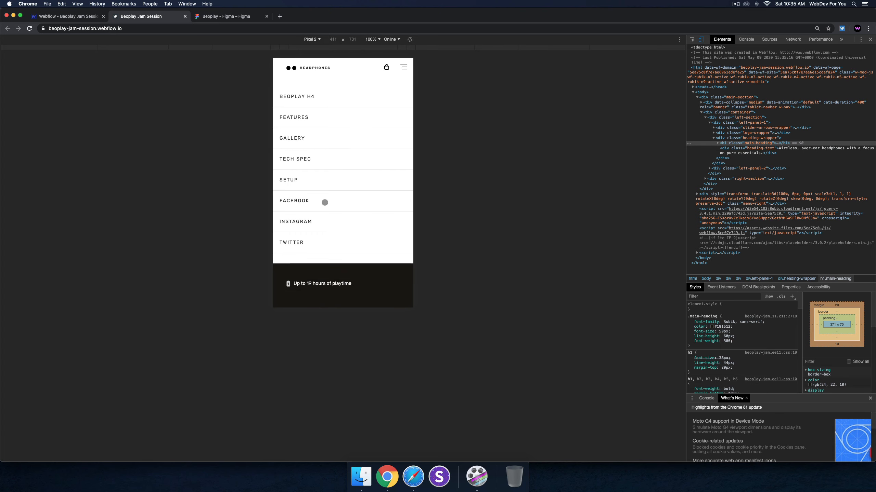
{"action": "left_click", "coordinate": [403, 67]}
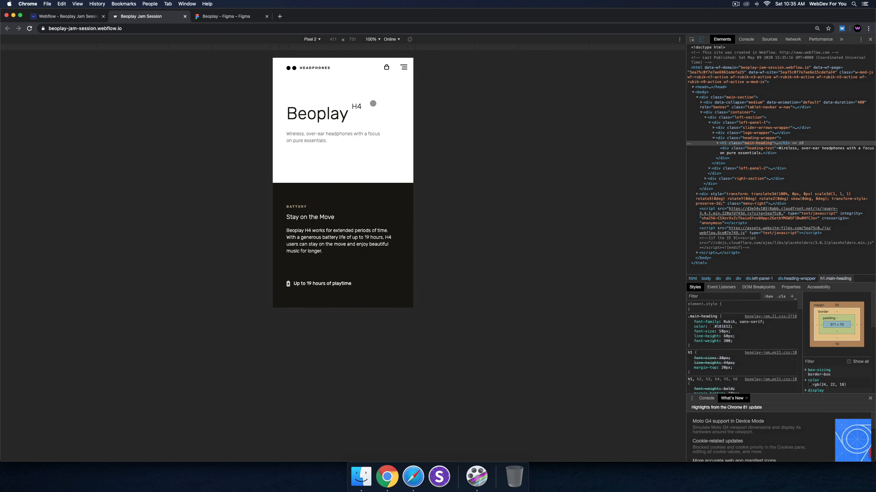
{"action": "left_click", "coordinate": [69, 16]}
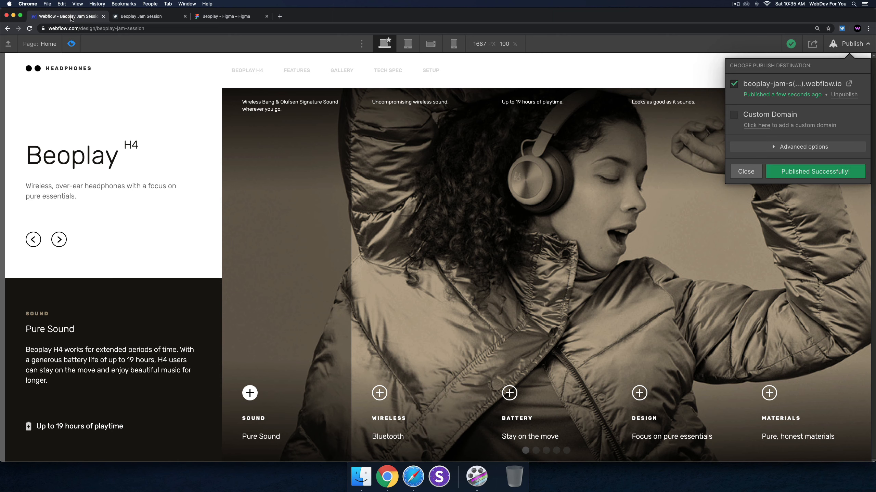
{"action": "left_click", "coordinate": [746, 172]}
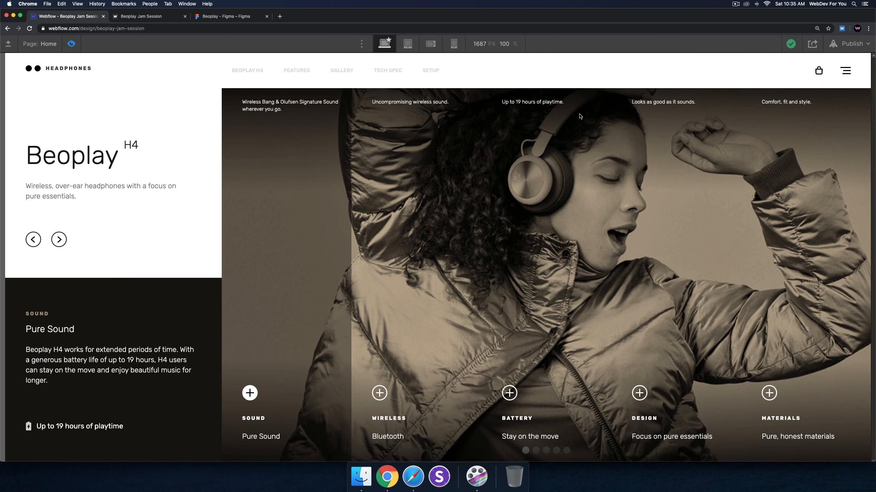
Open gumroad.com/webdevforyou in a new browser tab and view the listed portfolio templates
{"action": "left_click", "coordinate": [280, 16]}
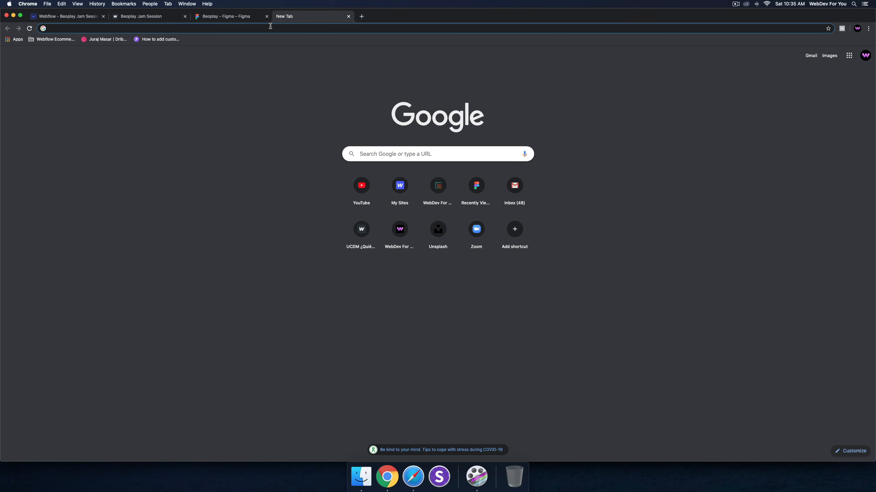
{"action": "type", "text": "gumroad.com/webdevforyou"}
{"action": "key", "text": "Return"}
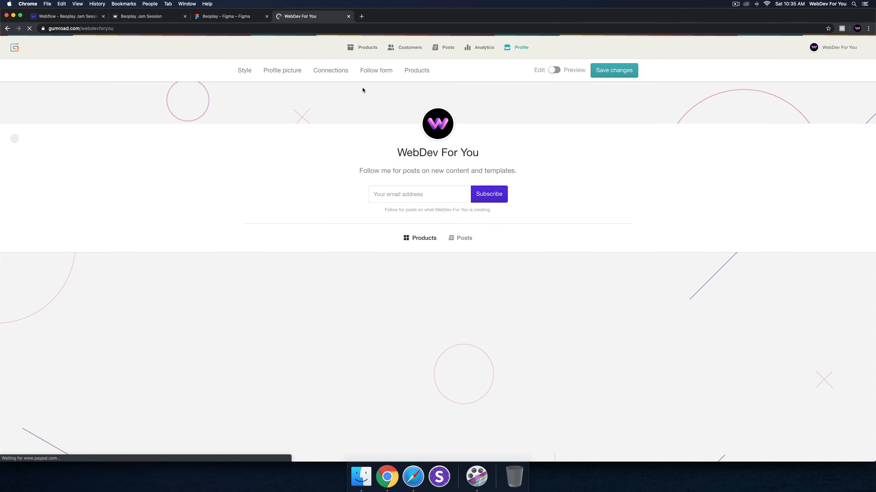
{"action": "scroll", "coordinate": [427, 203], "scroll_direction": "down", "scroll_amount": 3}
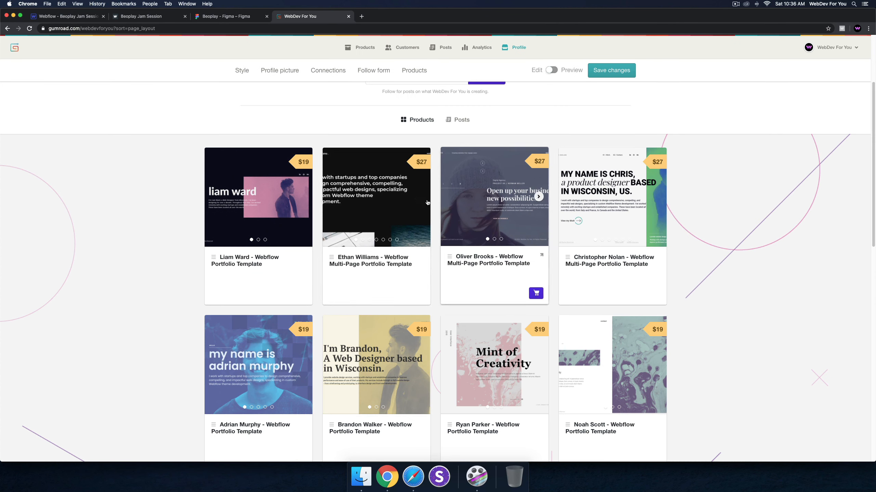
Browse the store's templates, open the Adrian Murphy - Webflow Portfolio Template listing, and launch its live preview
{"action": "scroll", "coordinate": [517, 231], "scroll_direction": "down", "scroll_amount": 2}
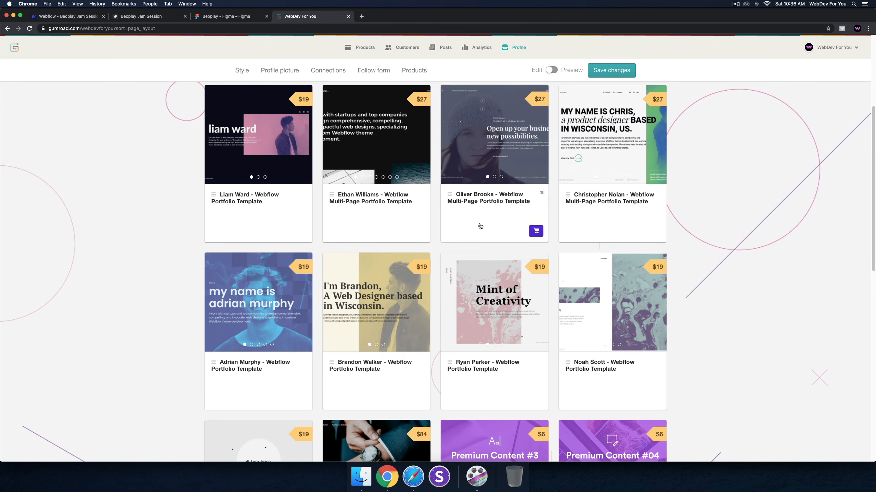
{"action": "scroll", "coordinate": [414, 238], "scroll_direction": "up", "scroll_amount": 3}
{"action": "scroll", "coordinate": [493, 242], "scroll_direction": "down", "scroll_amount": 4}
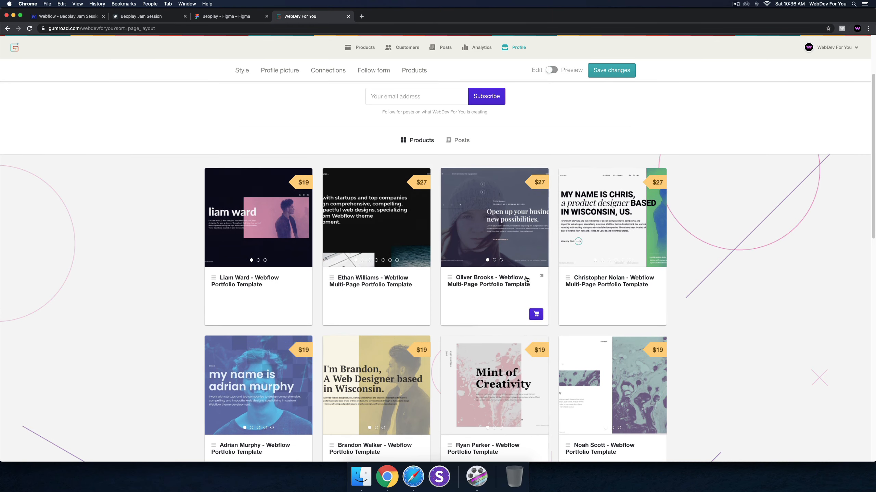
{"action": "left_click", "coordinate": [269, 310]}
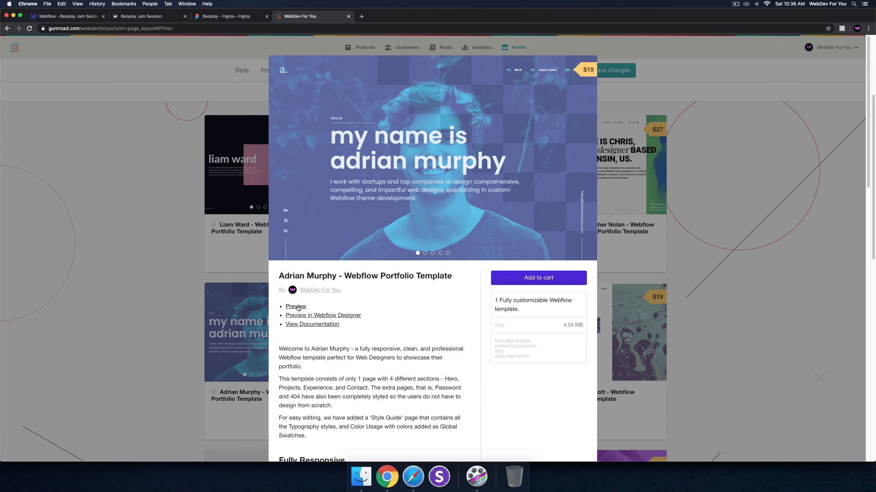
{"action": "left_click", "coordinate": [295, 306]}
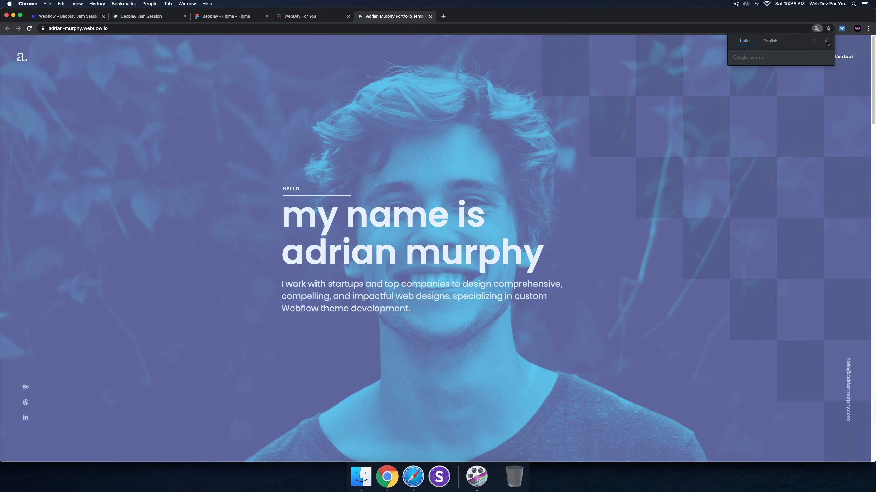
Dismiss the translation prompt and look through the template preview's project sections, returning to its hero section
{"action": "left_click", "coordinate": [828, 43]}
{"action": "scroll", "coordinate": [328, 177], "scroll_direction": "down", "scroll_amount": 15}
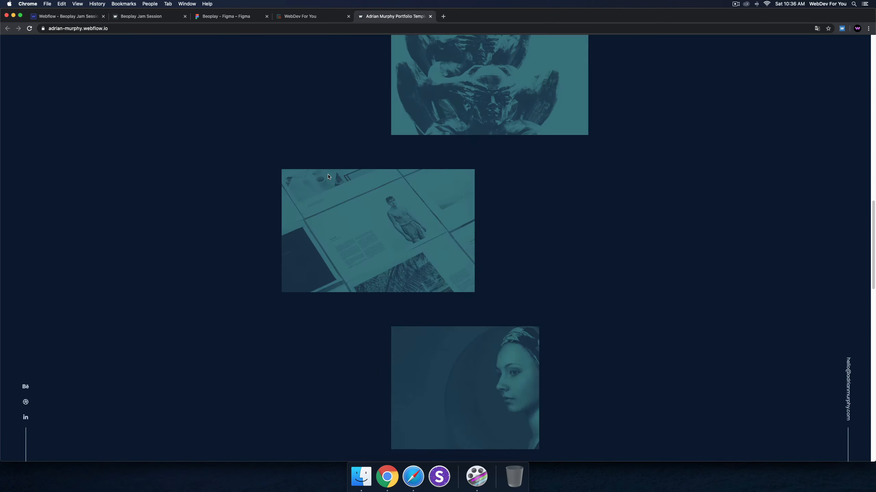
{"action": "scroll", "coordinate": [328, 177], "scroll_direction": "down", "scroll_amount": 15}
{"action": "scroll", "coordinate": [328, 177], "scroll_direction": "up", "scroll_amount": 15}
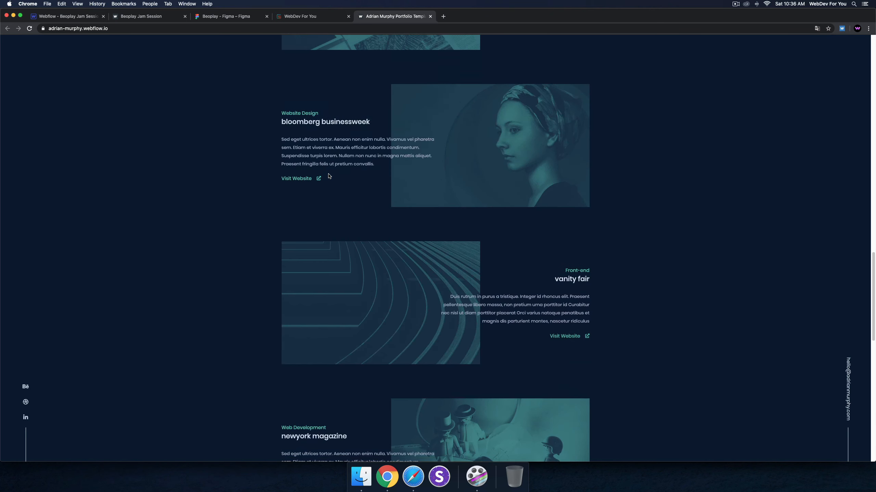
{"action": "scroll", "coordinate": [328, 176], "scroll_direction": "up", "scroll_amount": 15}
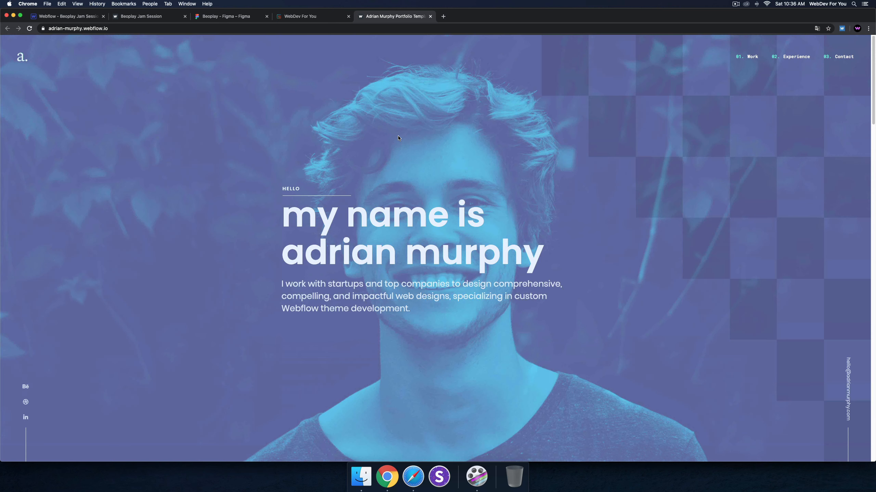
Return to the Gumroad store, close the template listing, and switch back to the Beoplay Jam Session project in Webflow
{"action": "left_click", "coordinate": [291, 16]}
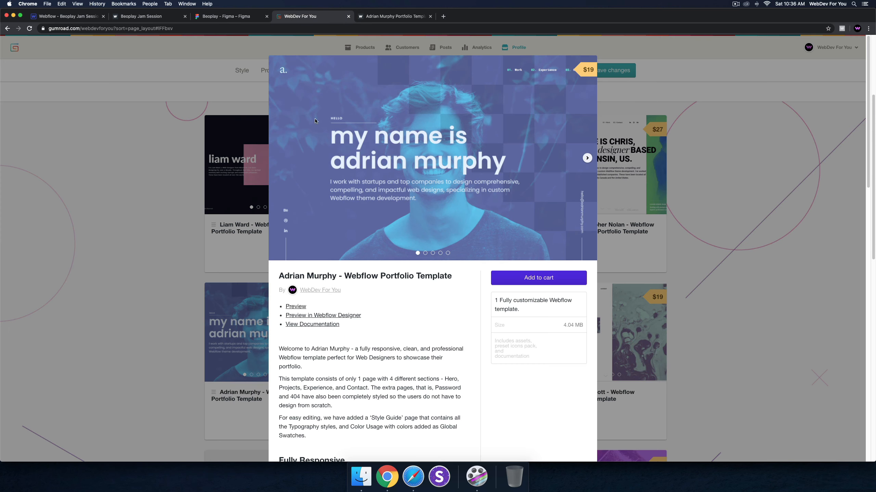
{"action": "left_click", "coordinate": [157, 181]}
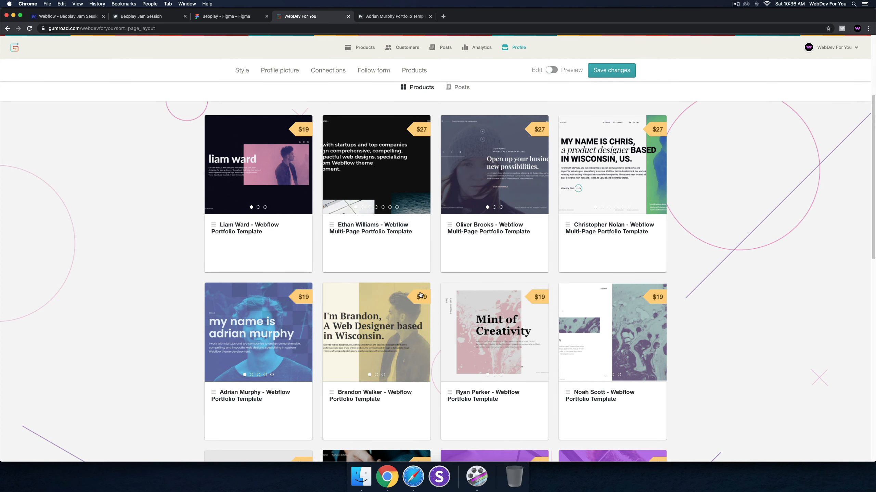
{"action": "scroll", "coordinate": [444, 299], "scroll_direction": "up", "scroll_amount": 5}
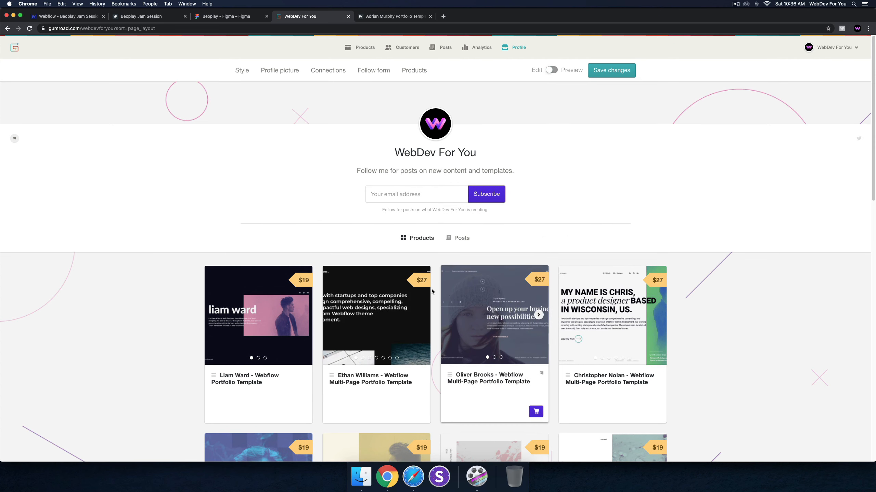
{"action": "left_click", "coordinate": [76, 19]}
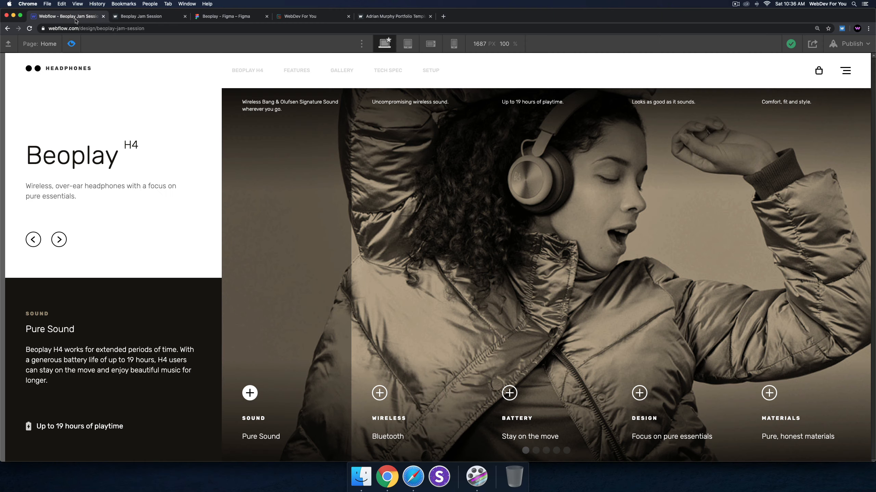